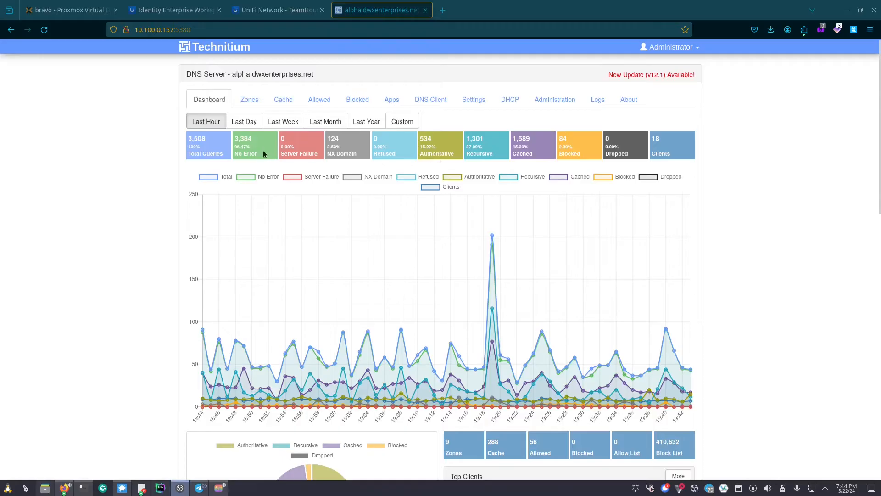
- Highlight the top client addresses on the dashboard, including 10.42.0.31 and 10.100.0.33
scroll(163, 215, down, 6)
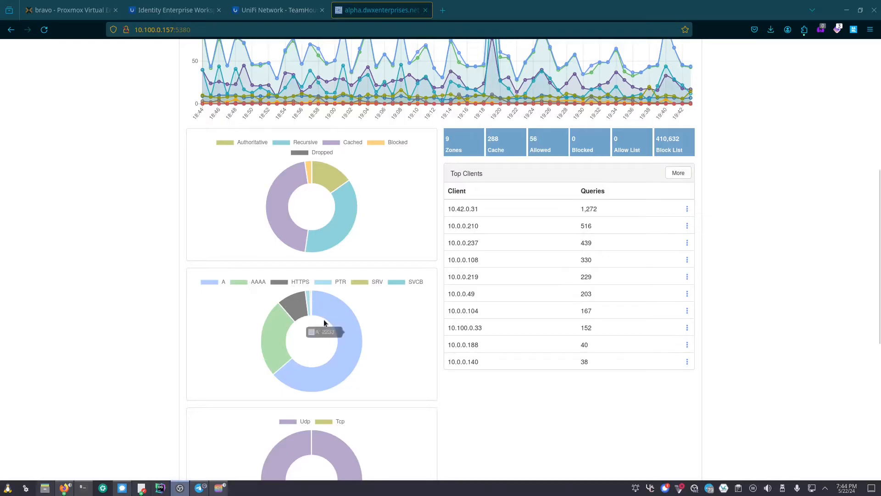
scroll(652, 274, down, 6)
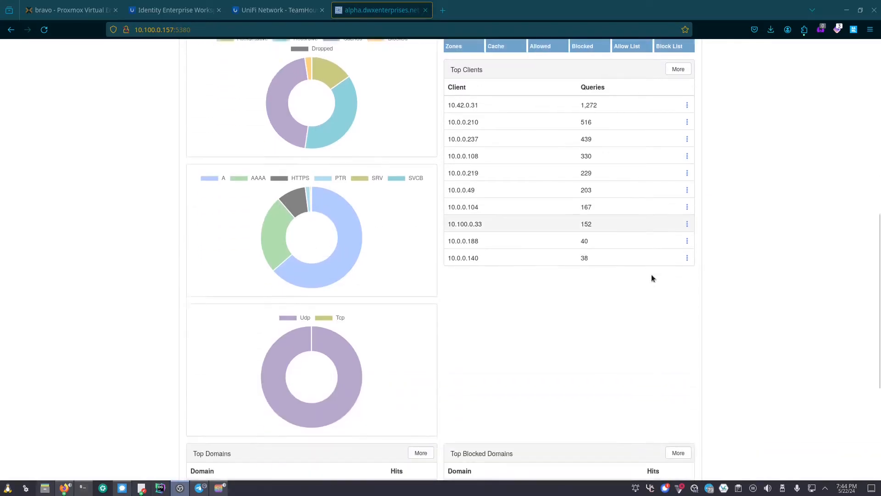
scroll(643, 277, up, 4)
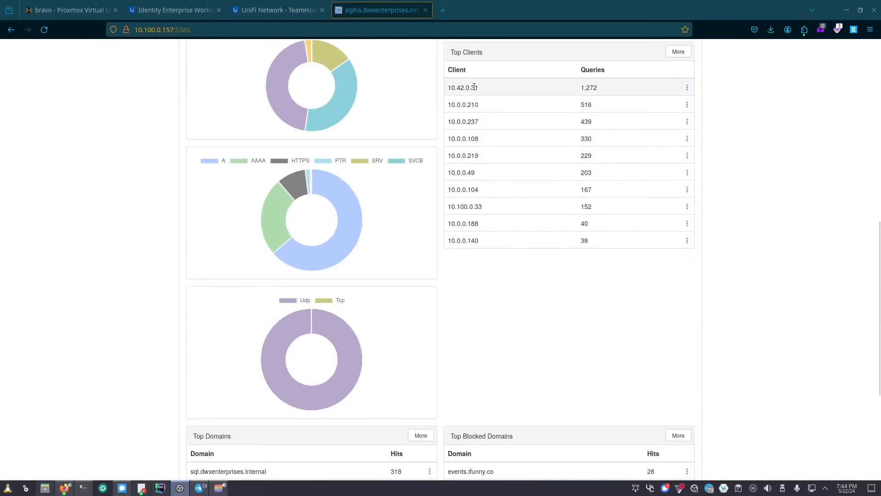
drag(483, 86, 451, 88)
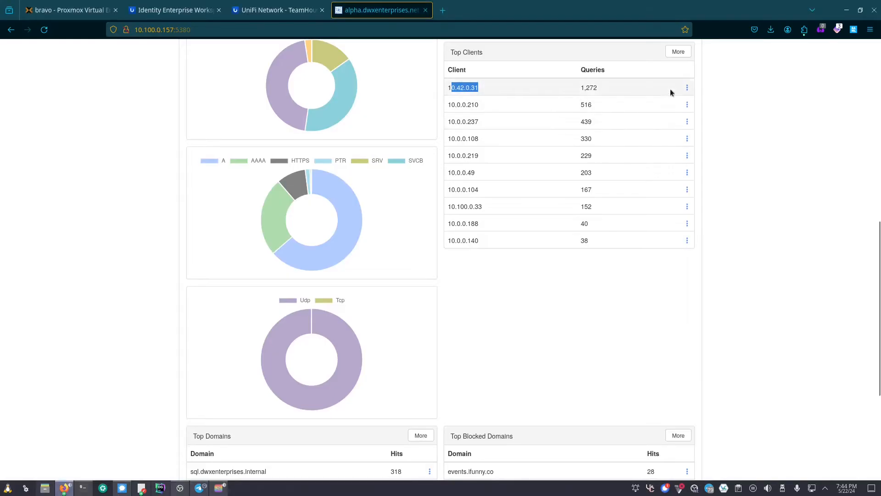
drag(489, 104, 448, 122)
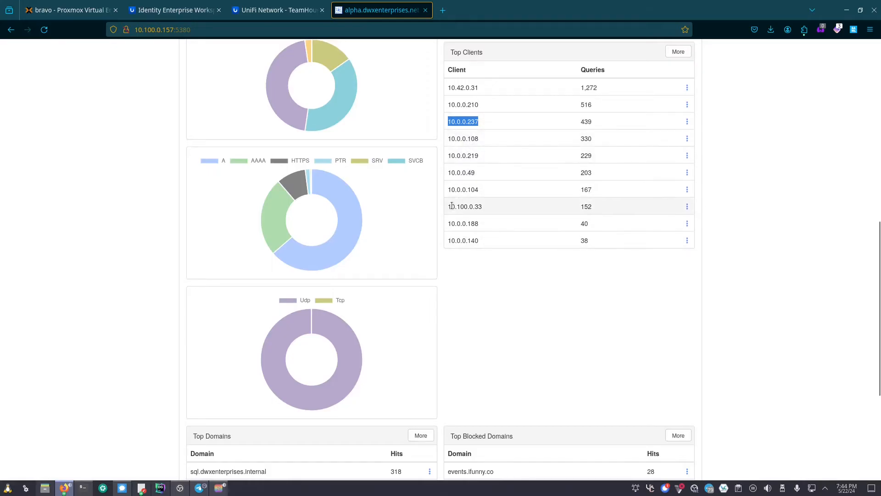
drag(452, 206, 496, 205)
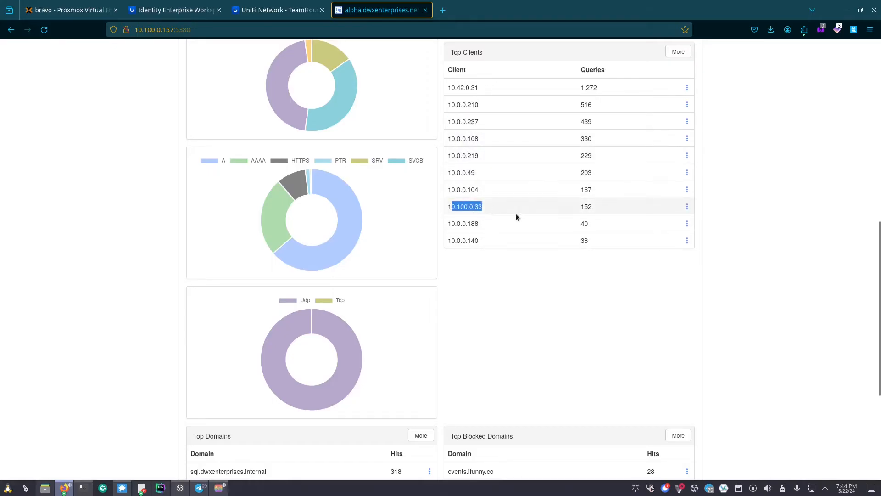
- Scroll to Top Domains and highlight entries such as sql.dwxenterprises.internal
scroll(528, 258, down, 2)
scroll(527, 257, down, 2)
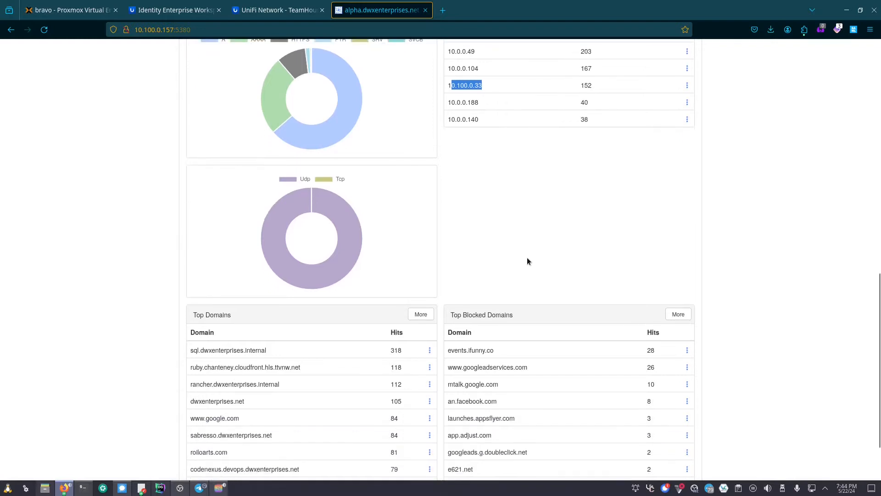
scroll(527, 262, down, 2)
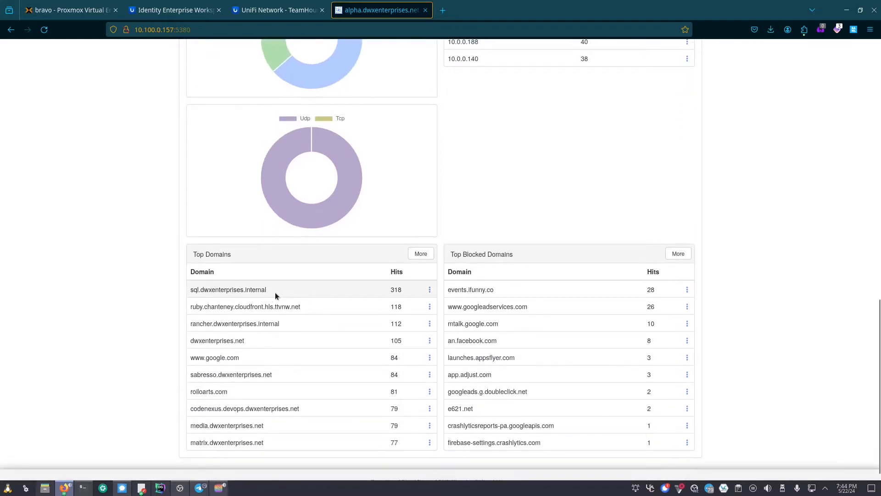
drag(281, 291, 189, 291)
click(285, 321)
drag(283, 321, 184, 323)
click(266, 322)
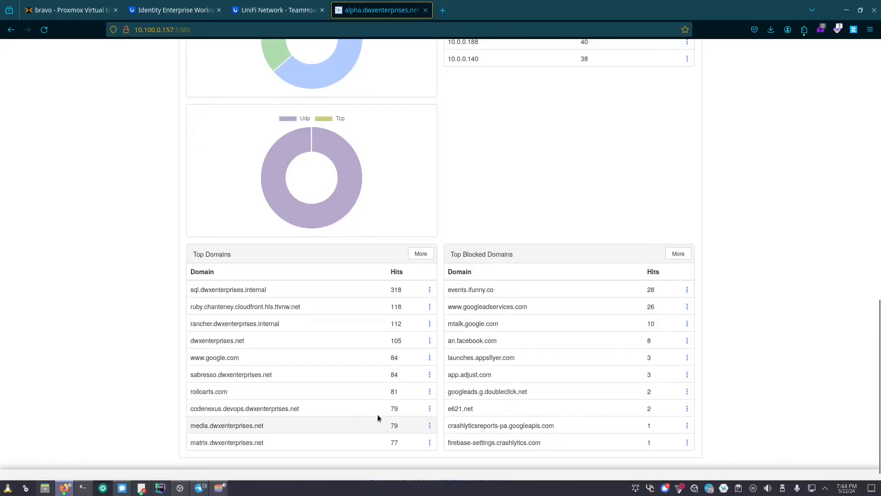
scroll(420, 412, up, 1)
scroll(420, 412, up, 15)
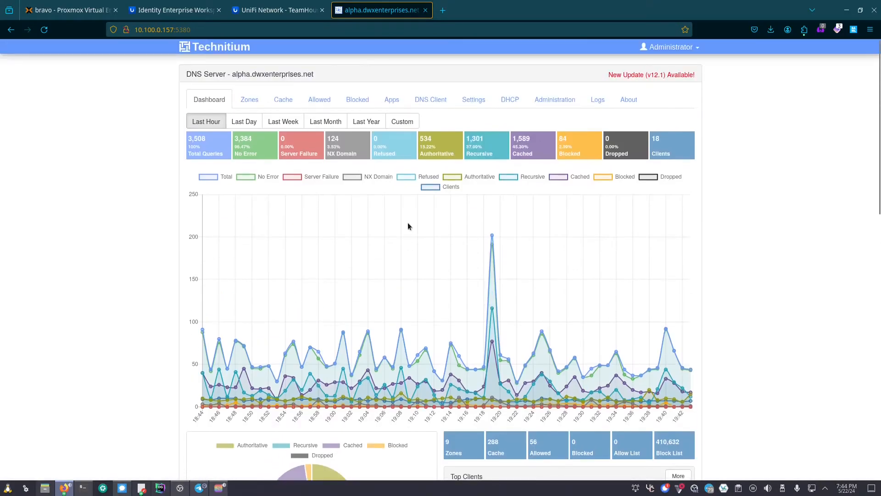
- Switch between the Zones list and the DNS cache browser
click(247, 97)
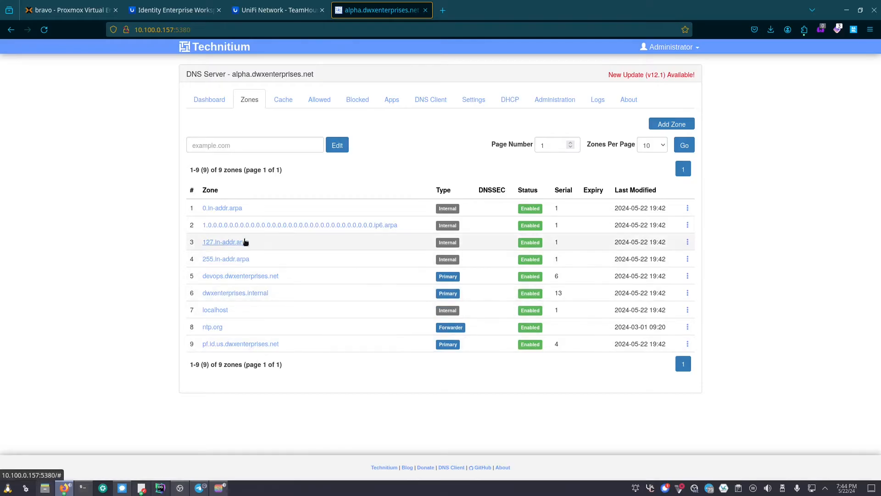
click(284, 97)
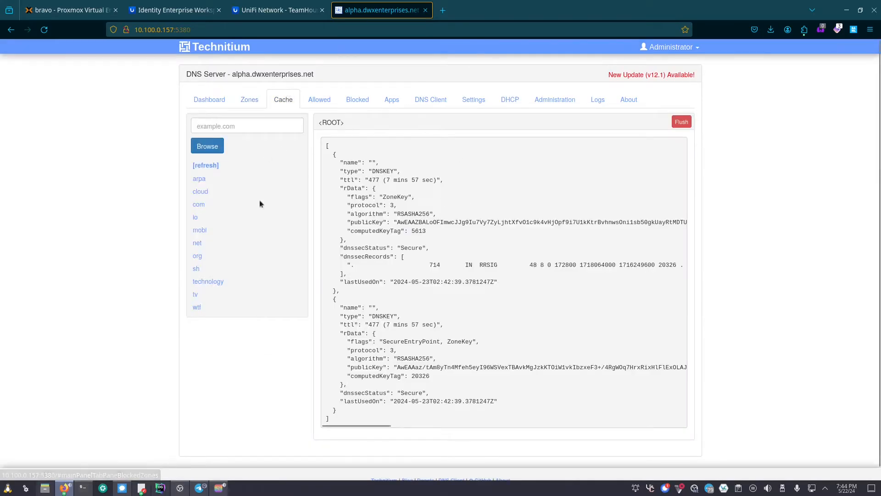
click(249, 100)
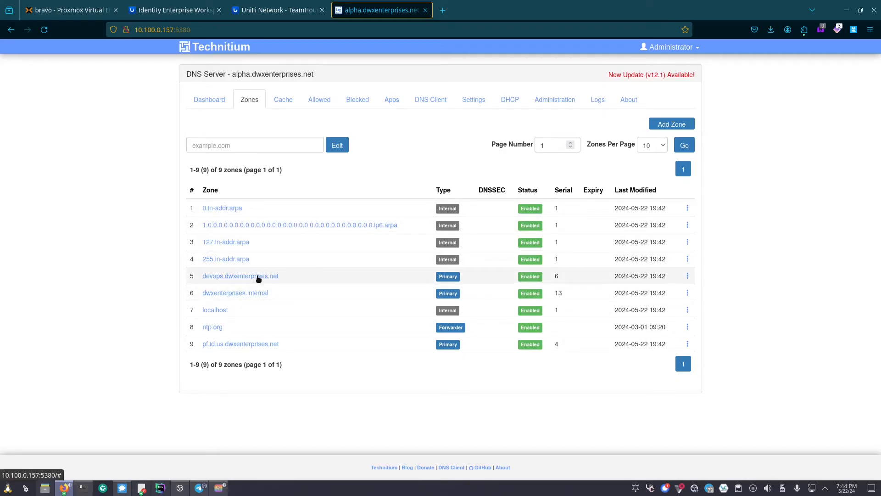
click(283, 103)
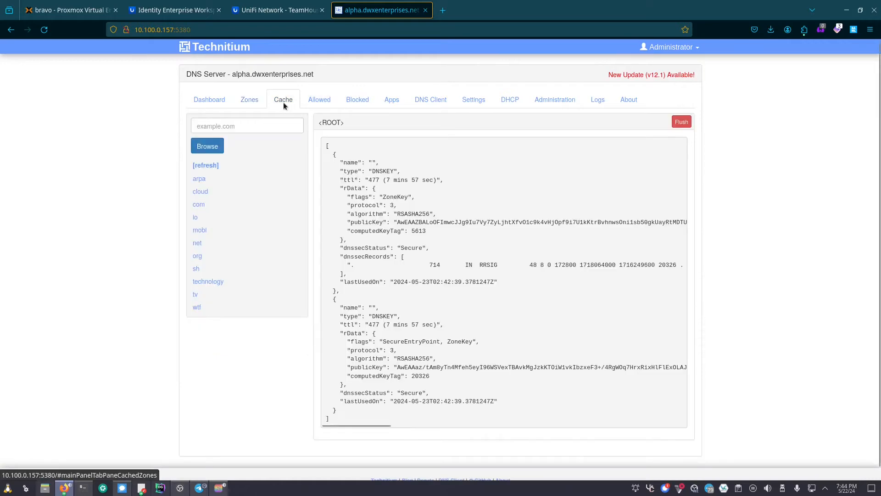
- Browse cached records for arpa, cloud and net, then bring up the Allowed domains list
click(199, 180)
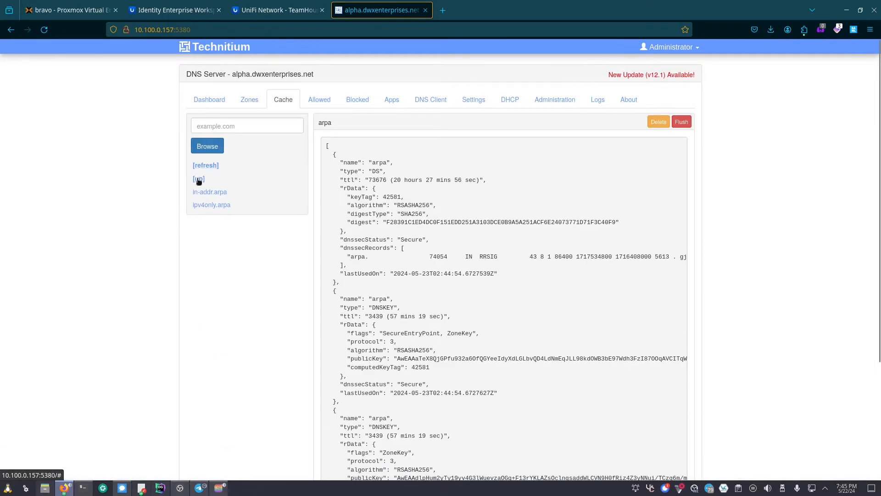
click(199, 181)
click(207, 201)
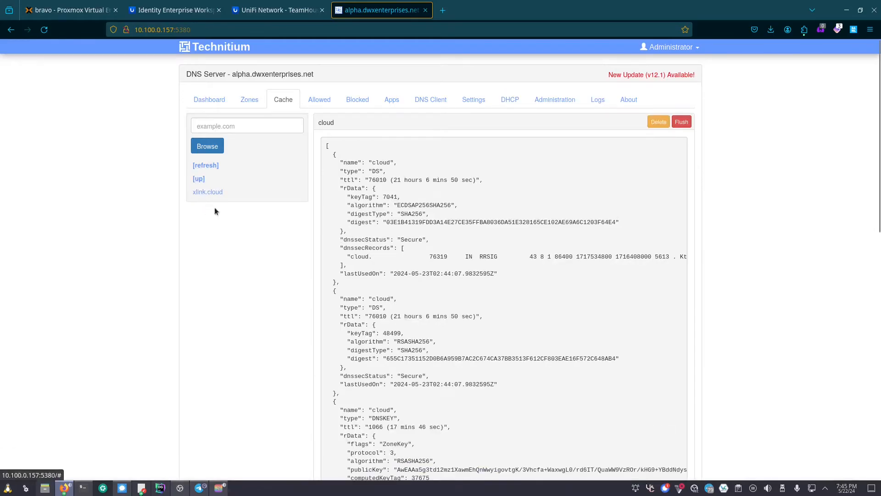
click(199, 180)
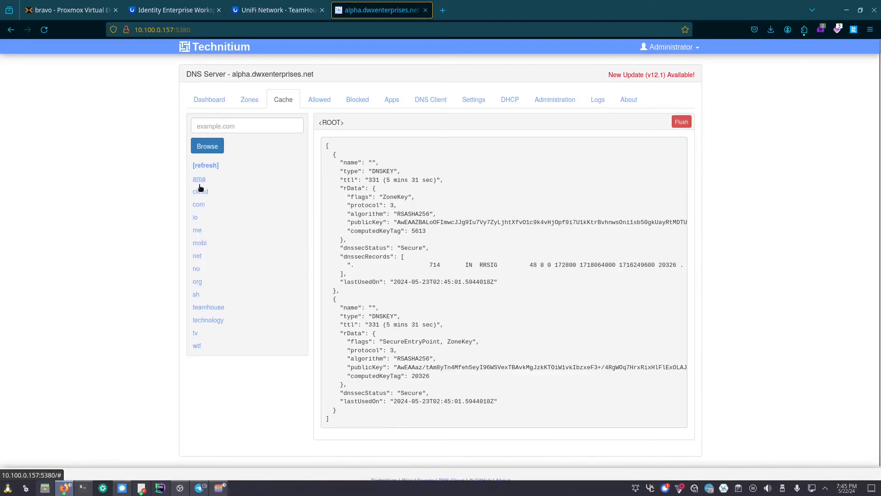
click(197, 257)
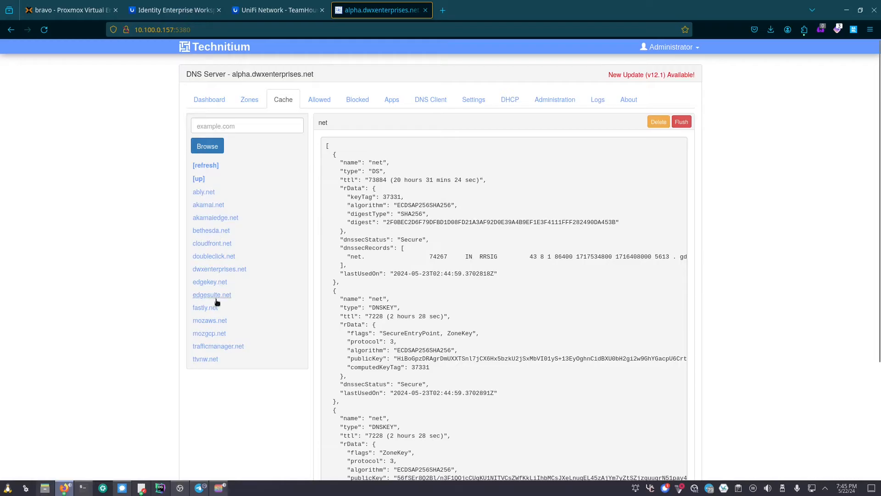
click(198, 179)
click(316, 107)
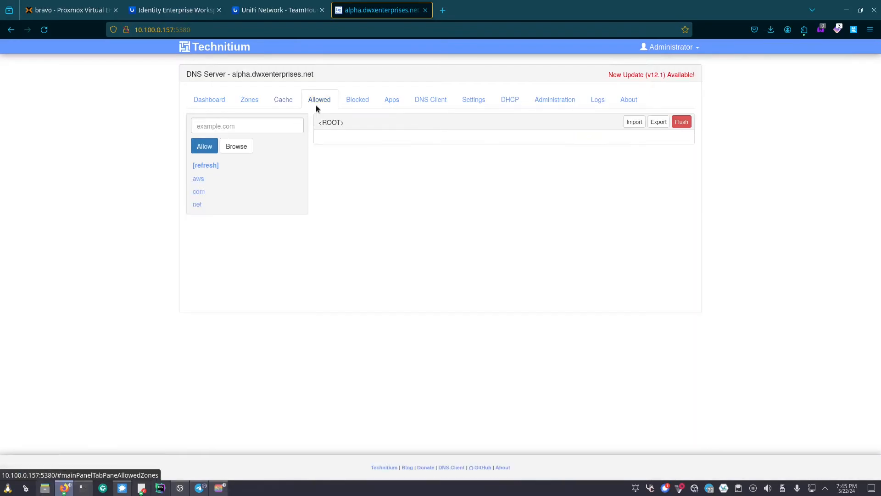
- View allowed domains under com, the Blocked list, and installed apps, browsing and closing the App Store
click(196, 192)
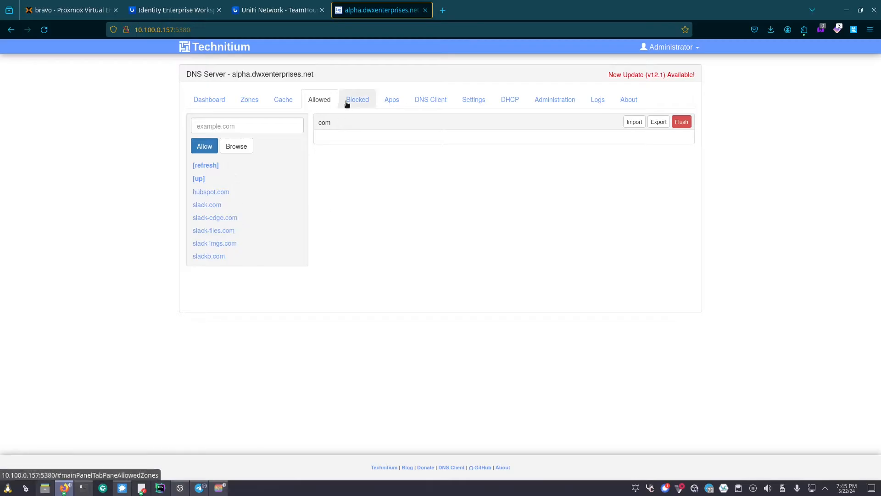
click(351, 99)
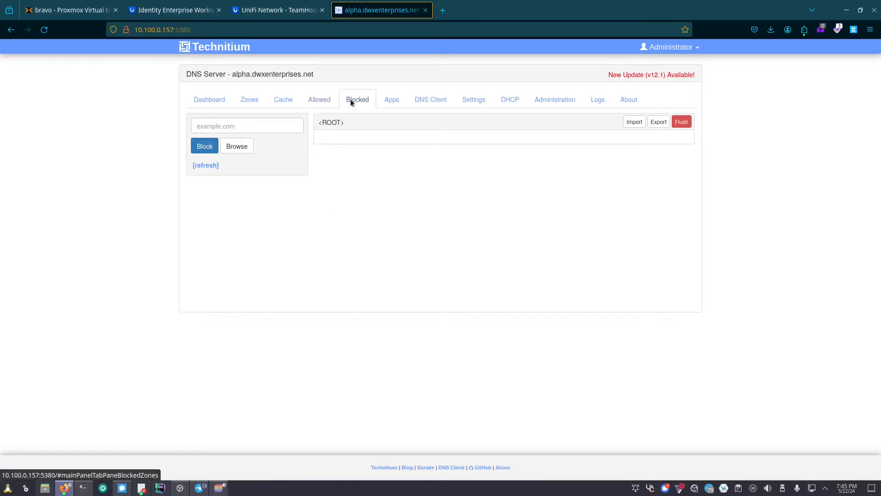
click(381, 103)
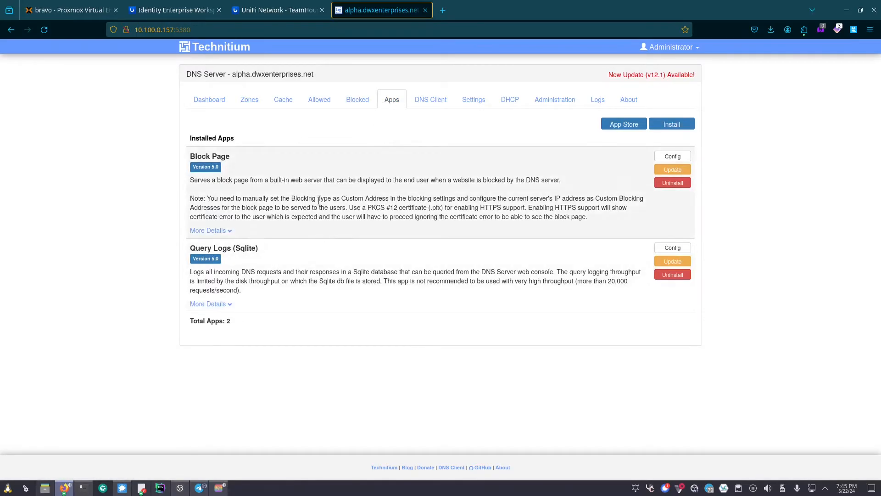
click(618, 127)
scroll(606, 230, down, 5)
click(602, 342)
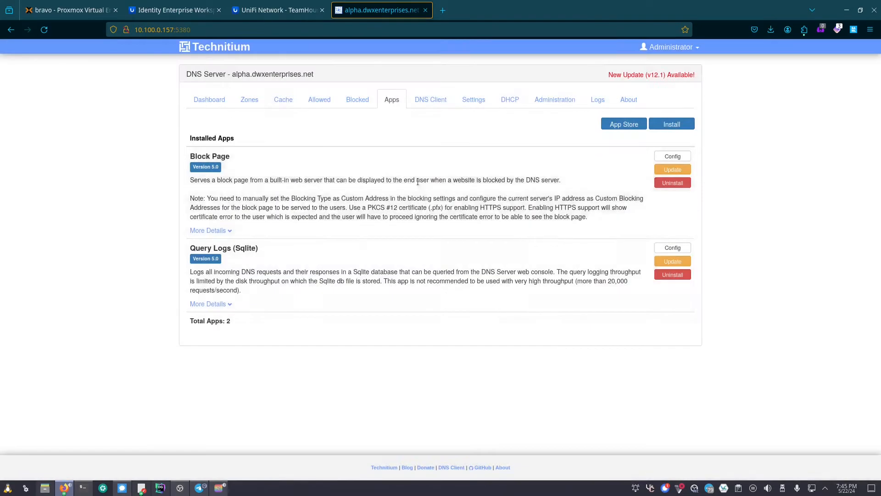
- Look over the DNS Client lookup form and General settings, then the empty DHCP leases page
click(431, 100)
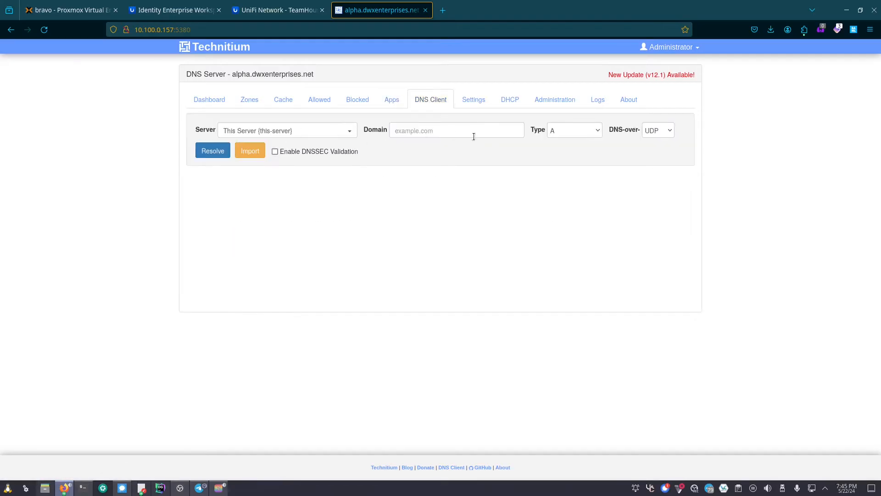
click(469, 106)
scroll(359, 230, down, 2)
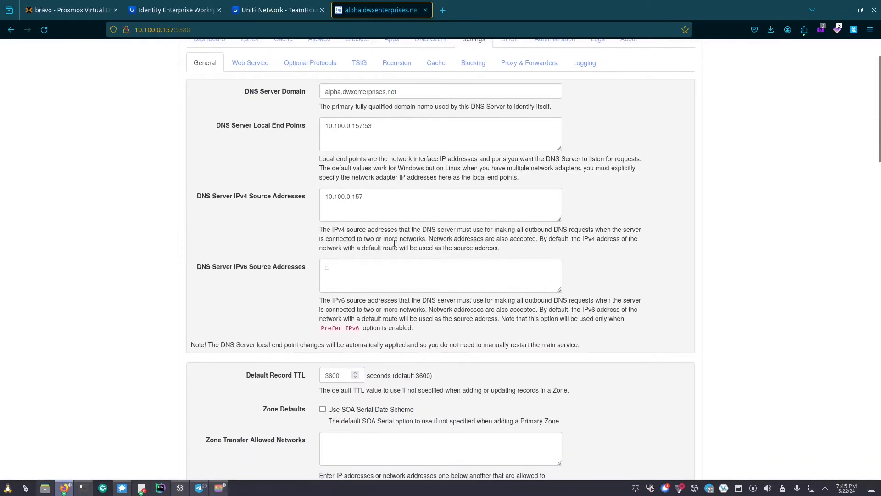
scroll(573, 302, up, 2)
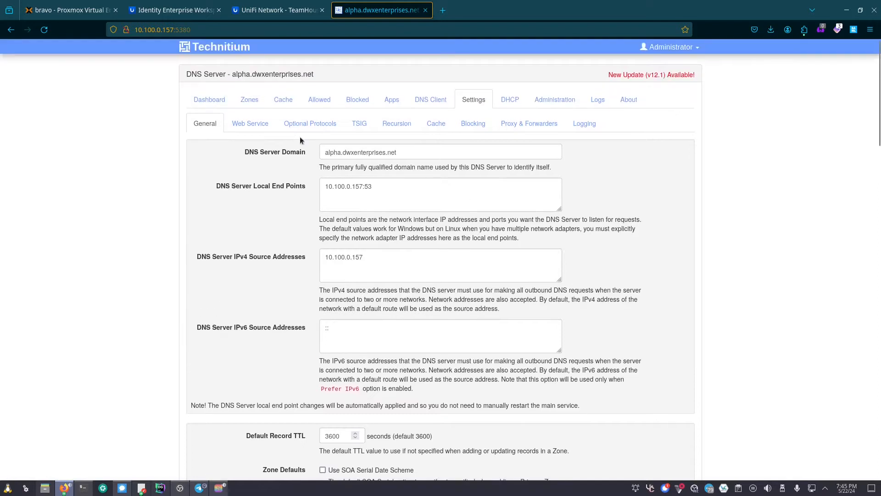
click(510, 104)
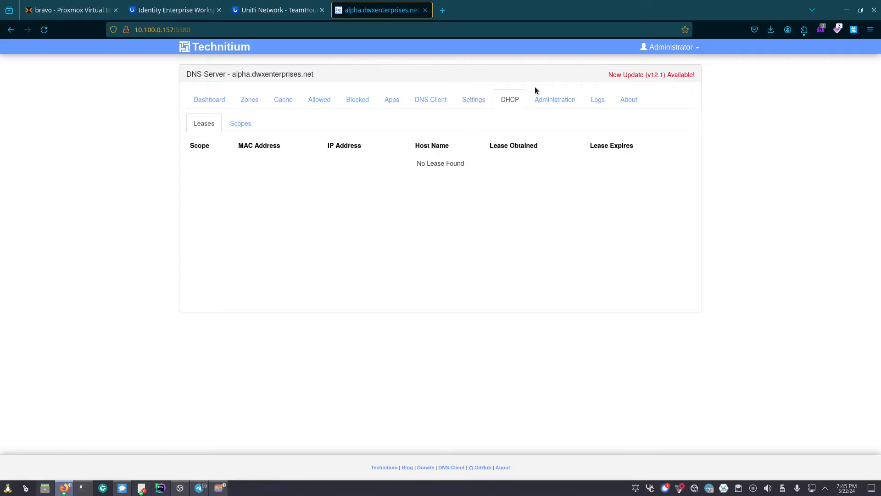
- Review Administration's sessions, users, groups and section permissions table
click(546, 104)
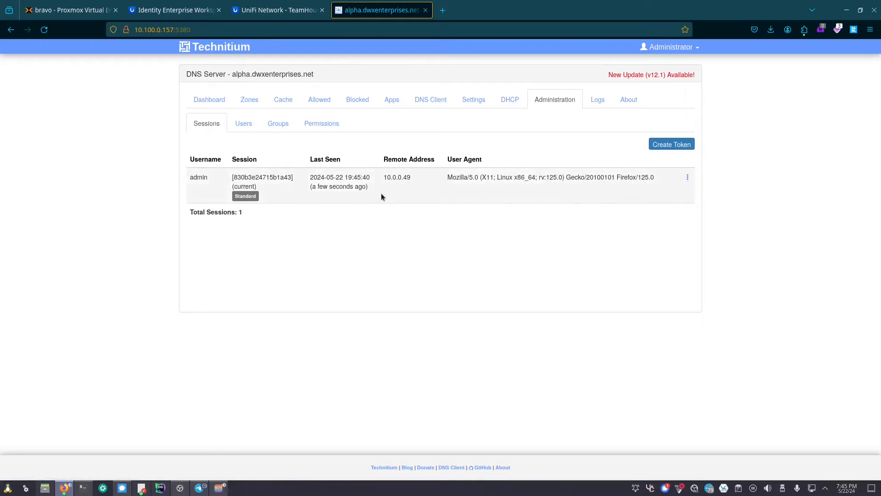
click(245, 123)
click(284, 125)
click(322, 125)
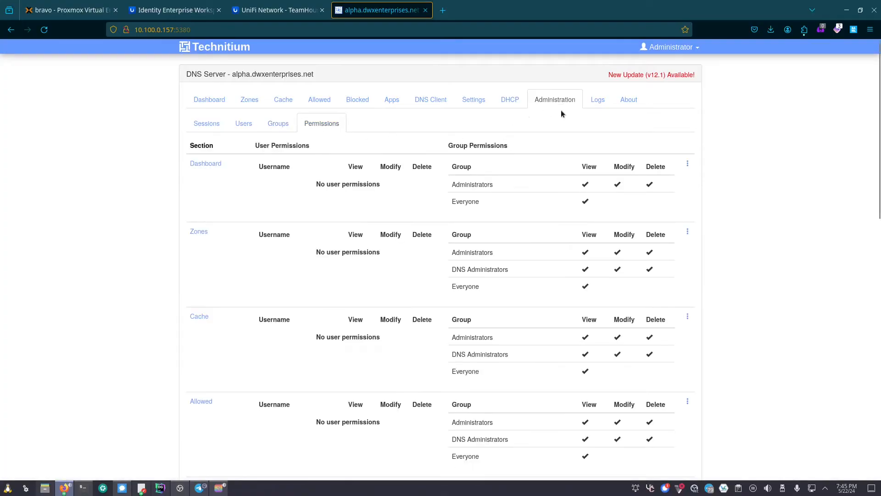
scroll(403, 278, down, 6)
scroll(403, 278, up, 6)
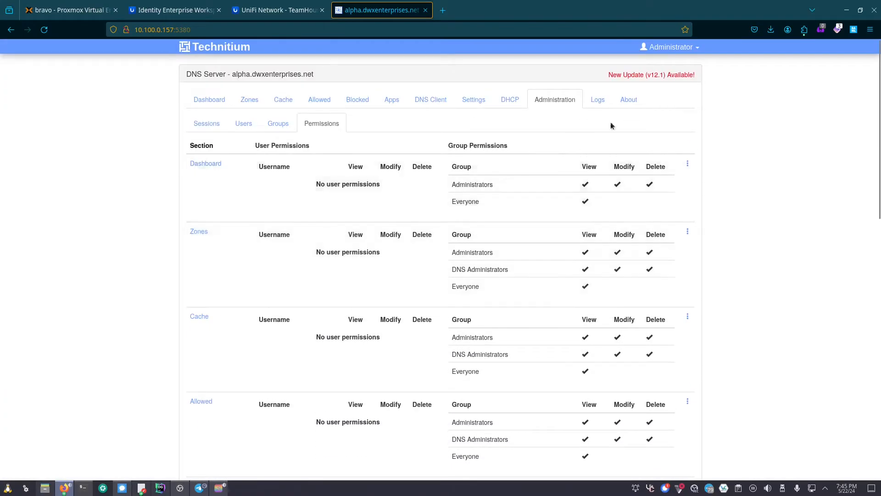
- Check the server logs and About page, revisit permissions, then return to General settings
click(599, 99)
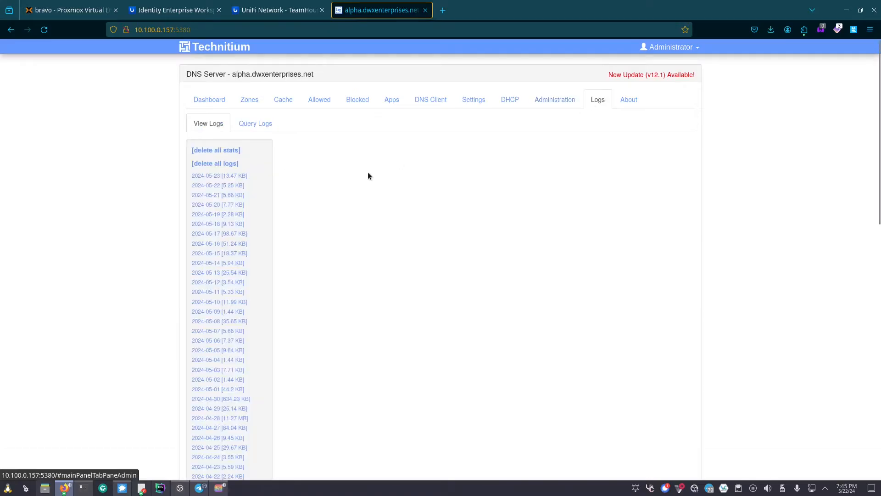
click(630, 101)
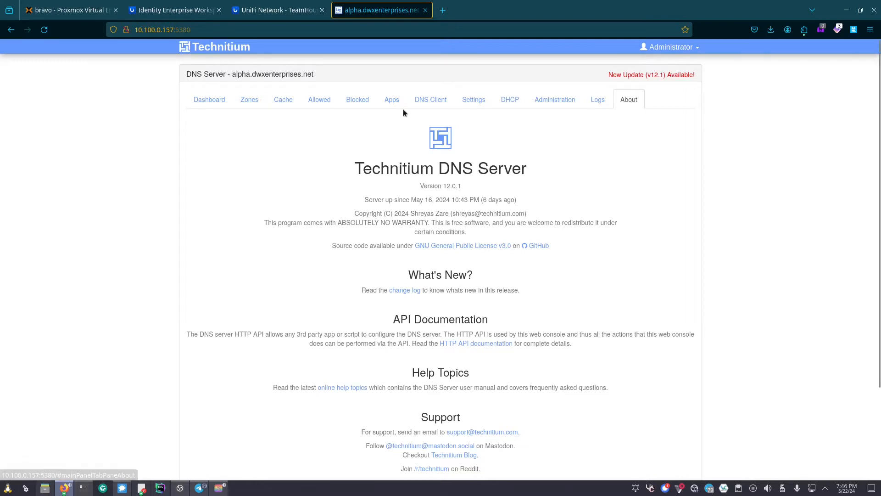
click(561, 100)
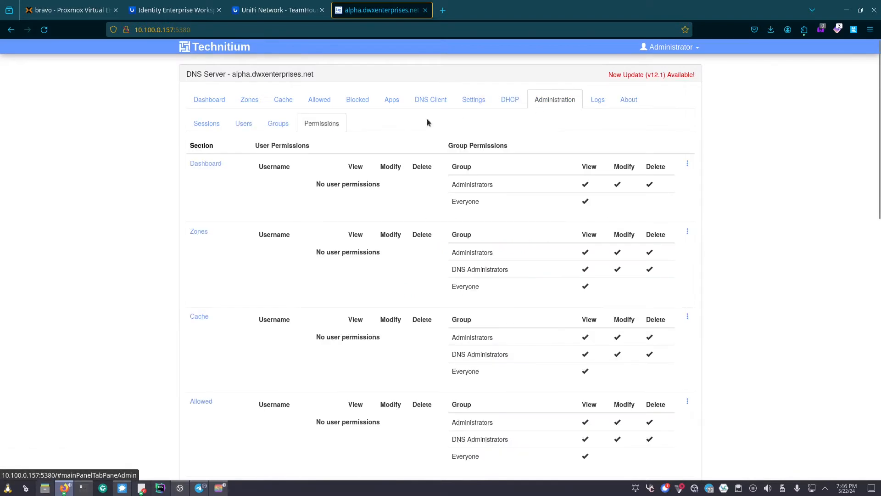
click(484, 106)
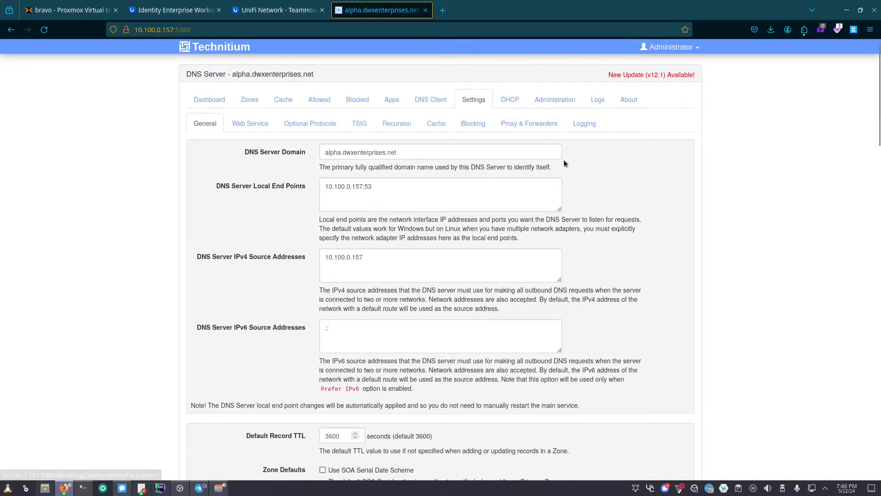
- Bring up Blocking settings and select the custom blocking address 10.100.0.157
scroll(344, 178, down, 2)
scroll(344, 178, up, 2)
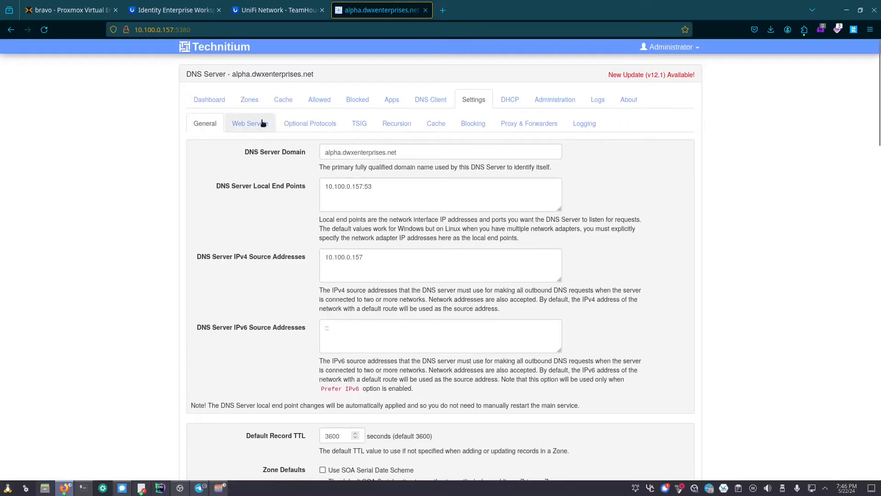
click(471, 125)
scroll(518, 194, down, 2)
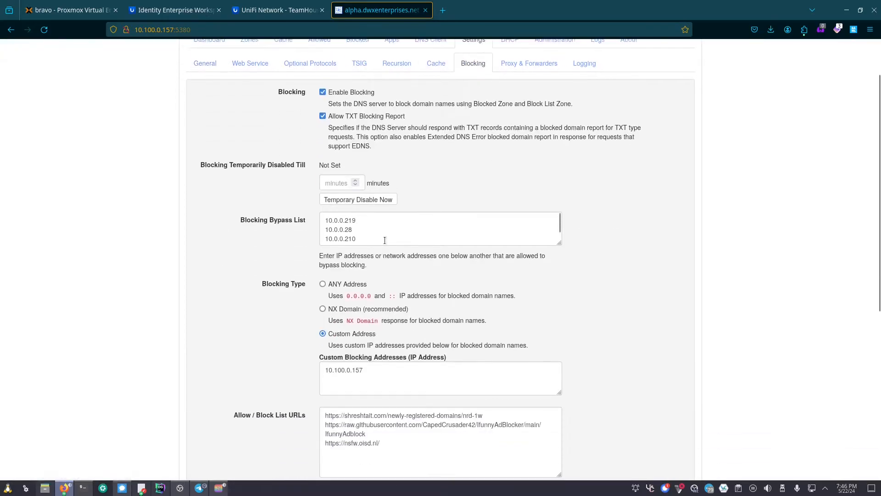
scroll(383, 227, down, 1)
scroll(383, 227, up, 1)
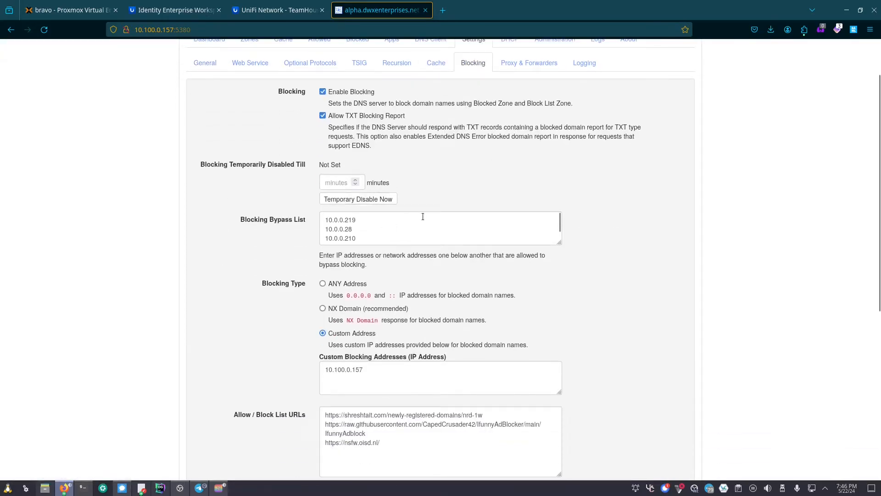
scroll(524, 266, down, 2)
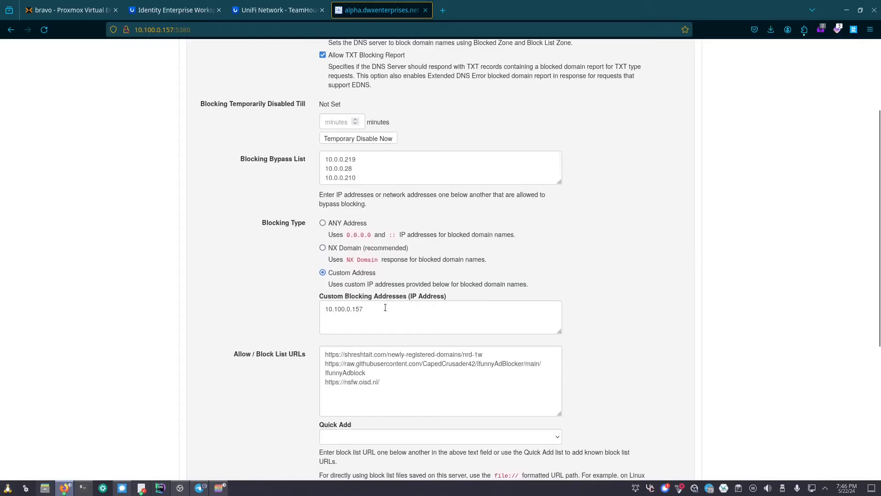
drag(385, 308, 294, 306)
- Review the three block list URLs and close the Quick Add list without choosing one
scroll(296, 310, down, 3)
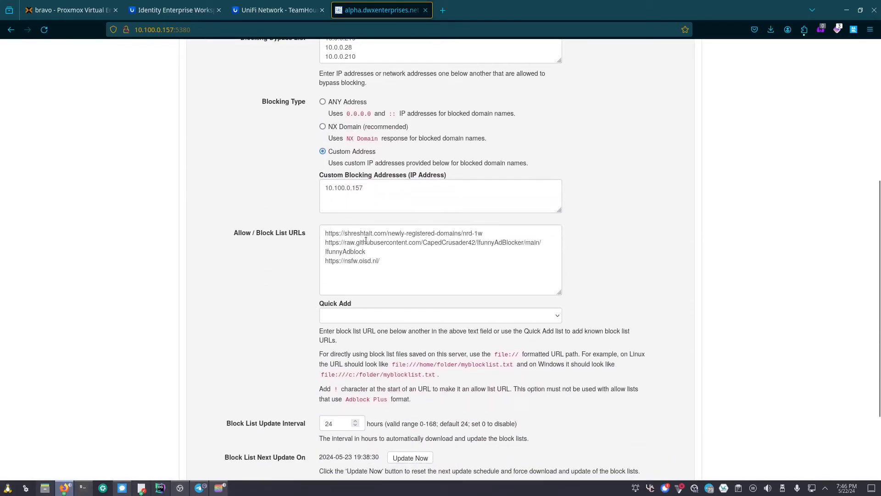
drag(386, 261, 322, 261)
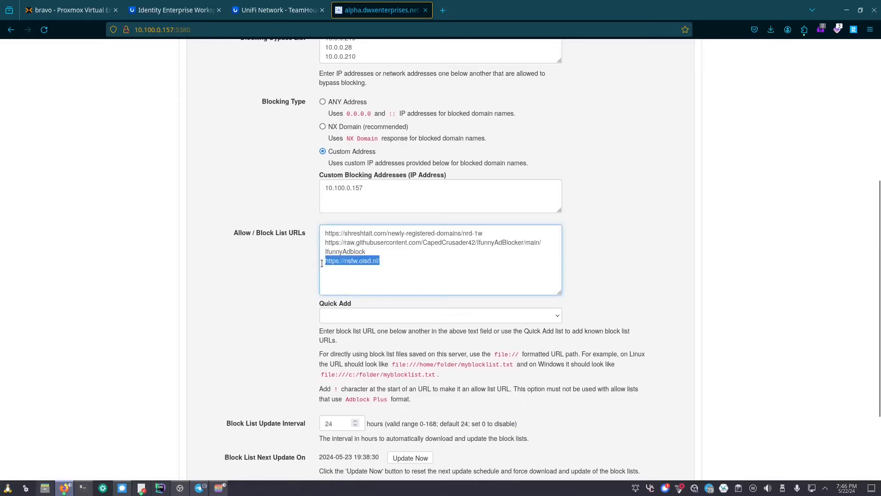
click(410, 263)
drag(363, 195, 312, 187)
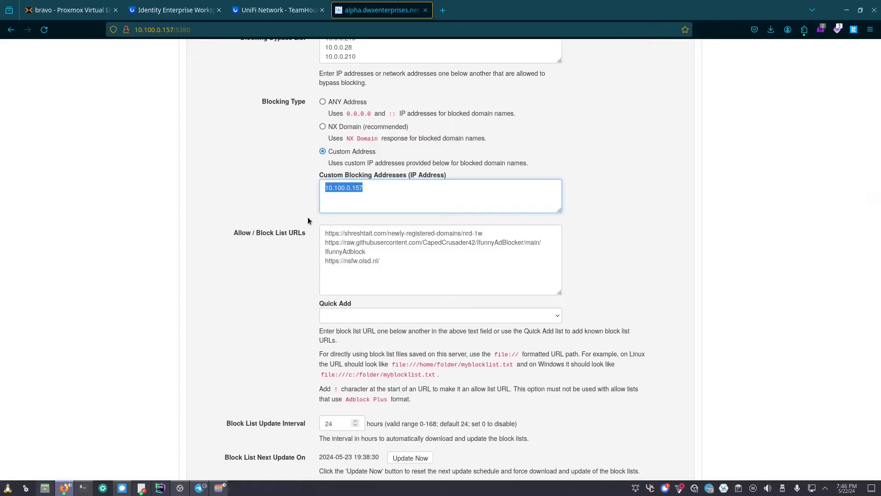
scroll(313, 213, down, 2)
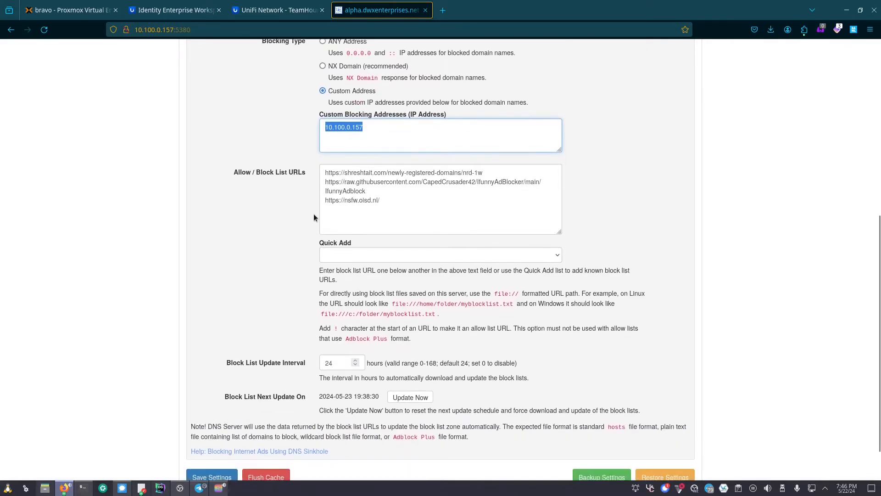
click(376, 255)
scroll(483, 362, down, 3)
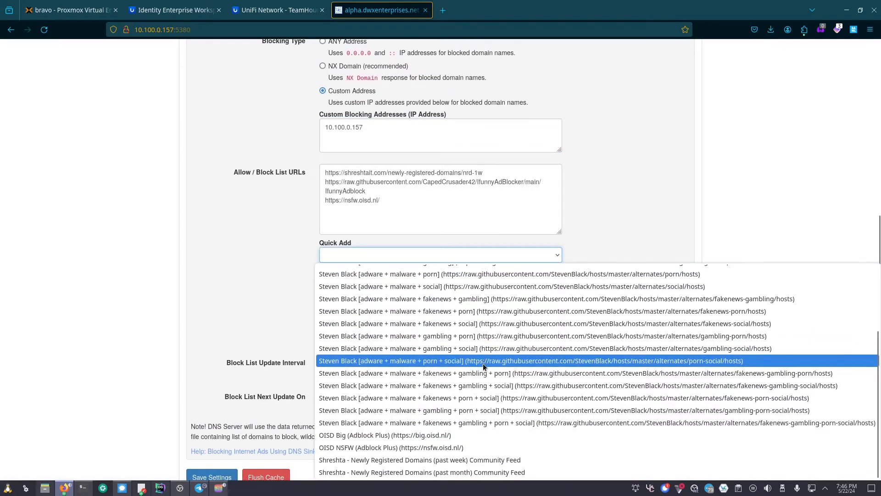
click(301, 322)
scroll(312, 321, down, 2)
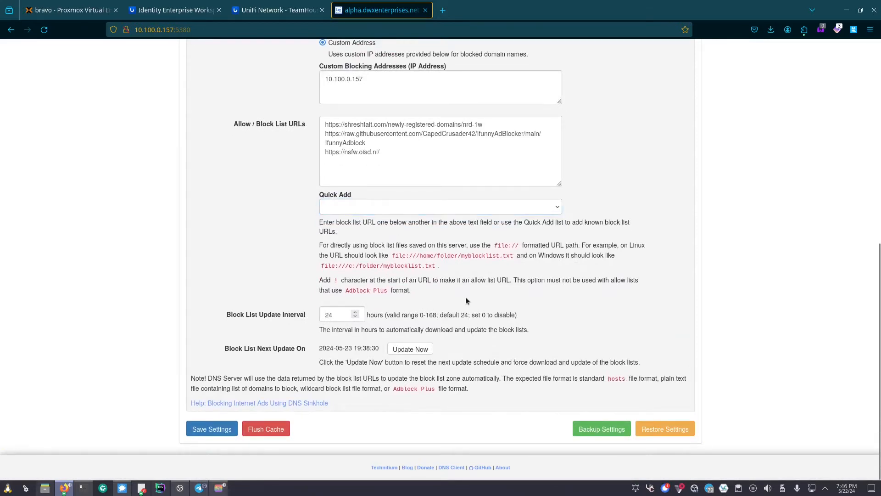
key(ctrl+t)
- Load e621 in a new tab to confirm the DNS Domain Blocked page appears
text(e621.net/)
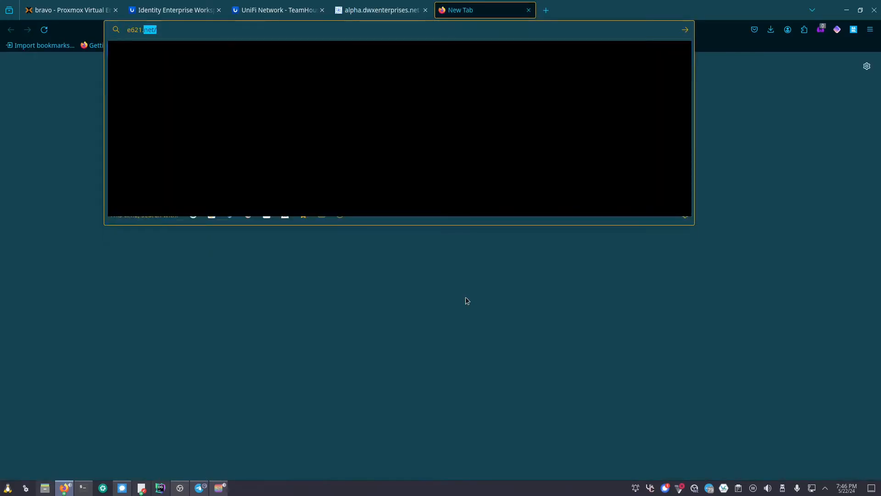
key(Return)
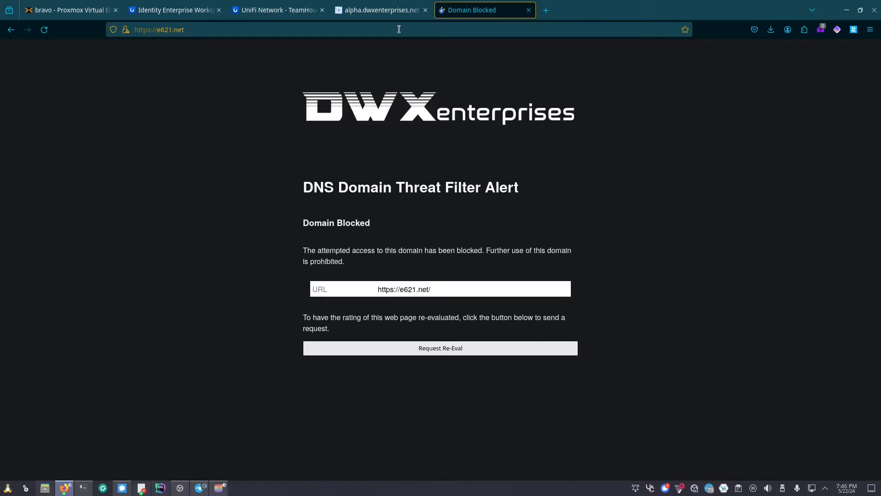
click(385, 11)
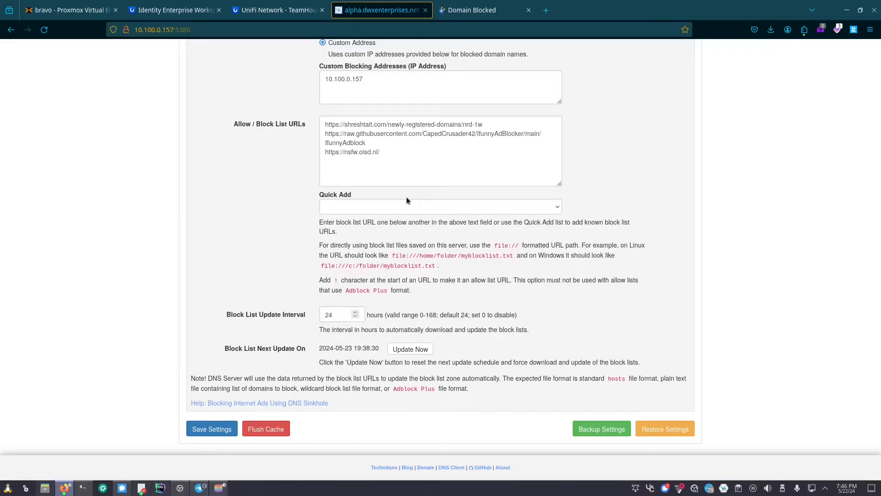
scroll(406, 197, up, 8)
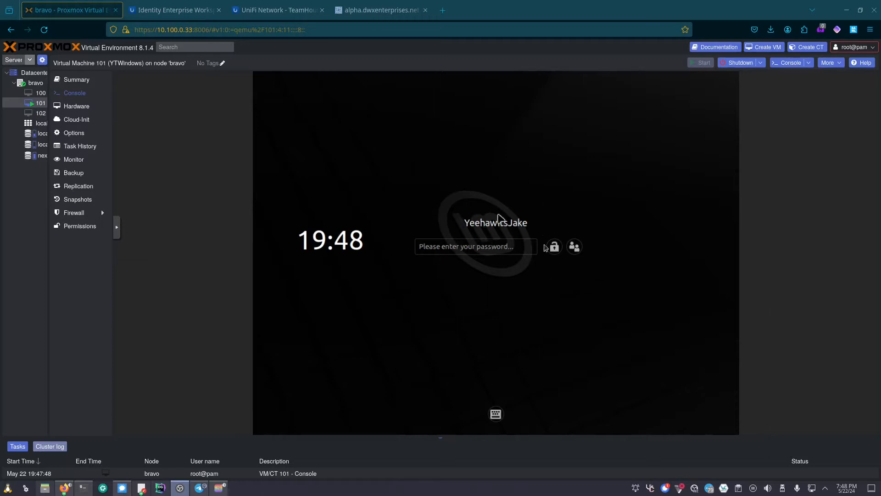
- Log into VM 101, delete VLAN tag 5 from net0, and switch the guest's wired connection off
click(477, 251)
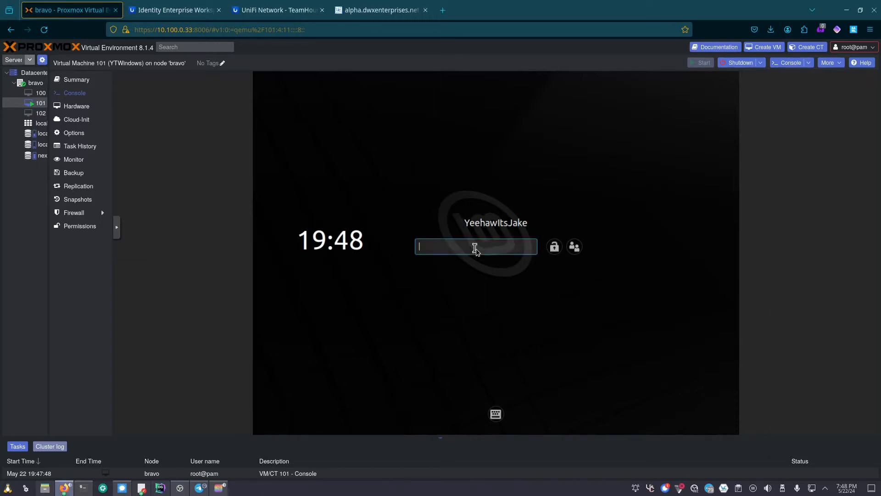
key(Return)
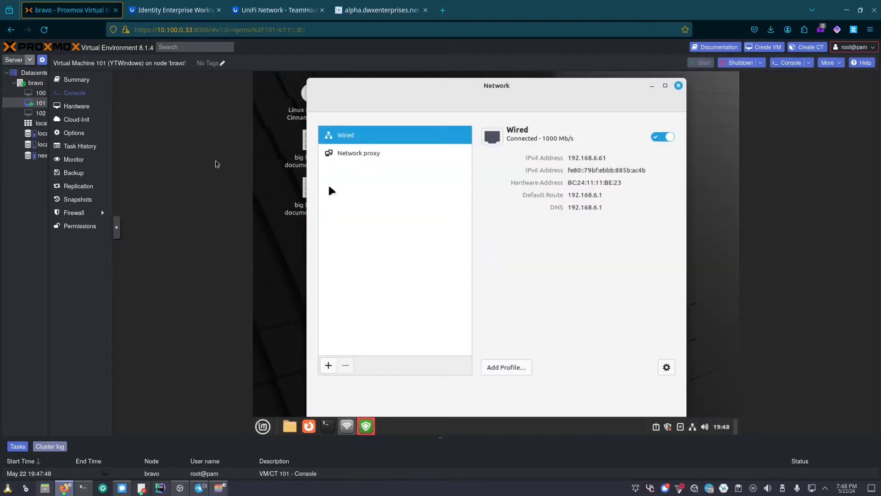
click(75, 106)
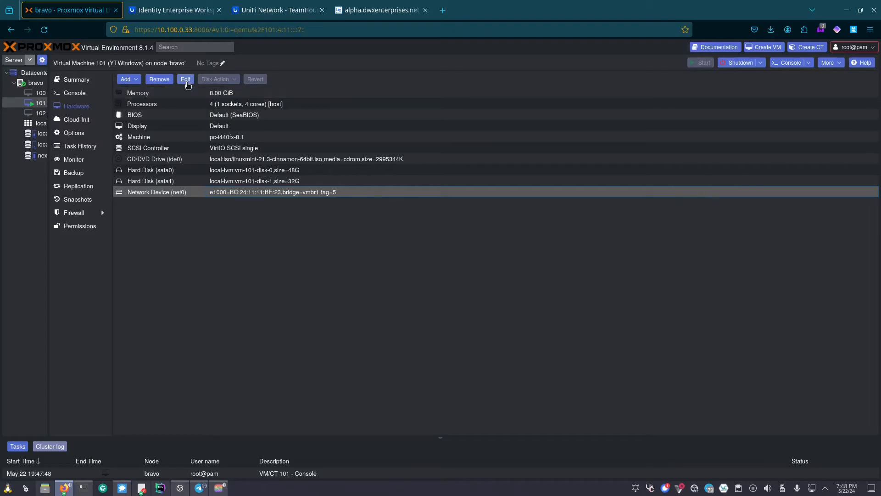
double_click(381, 192)
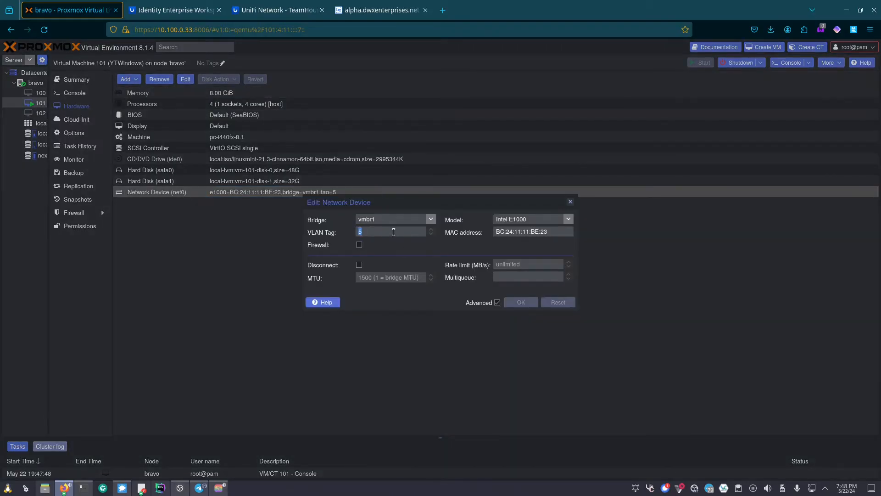
key(BackSpace)
click(522, 302)
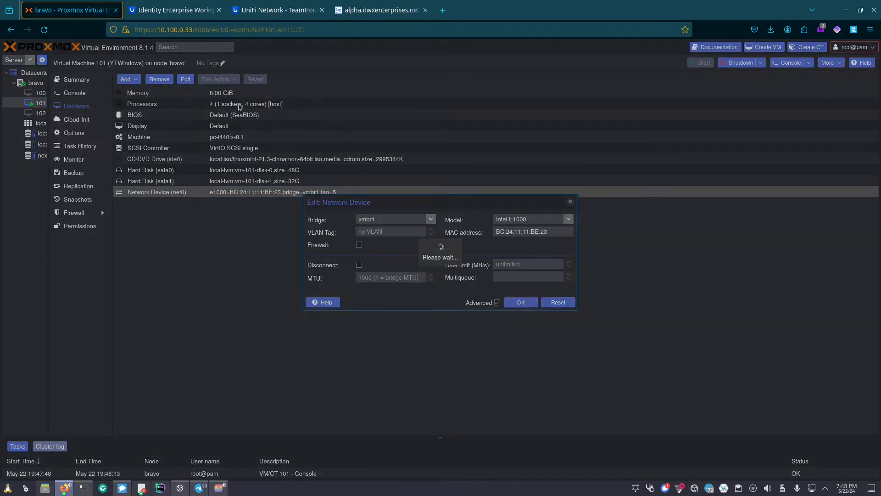
click(74, 93)
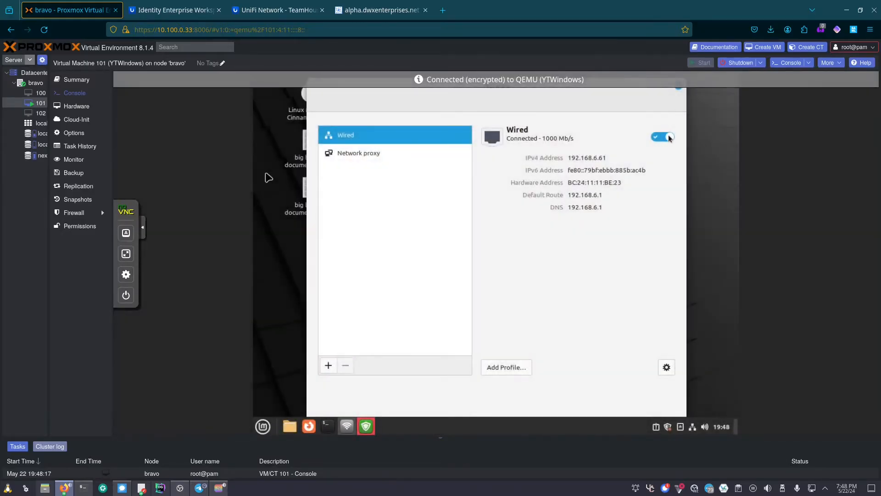
click(669, 138)
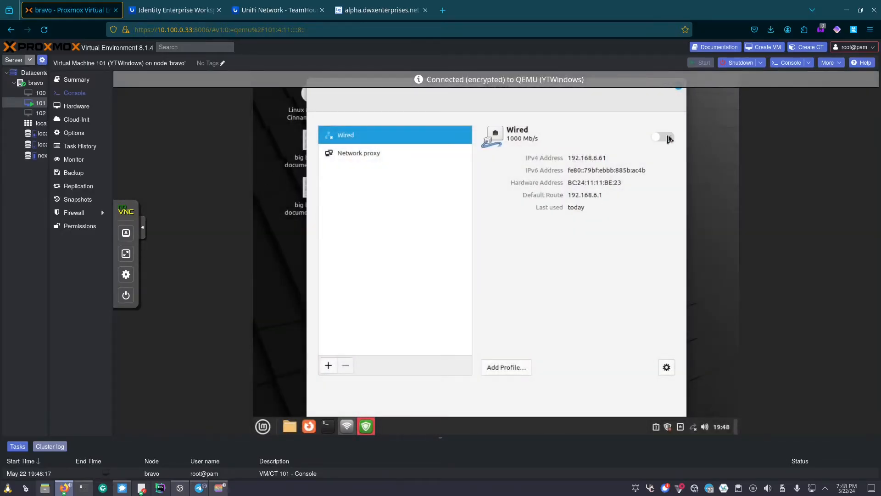
- Turn the wired connection back on, confirming 10.0.0.62 and DNS 10.100.0.157, then close both windows
click(669, 138)
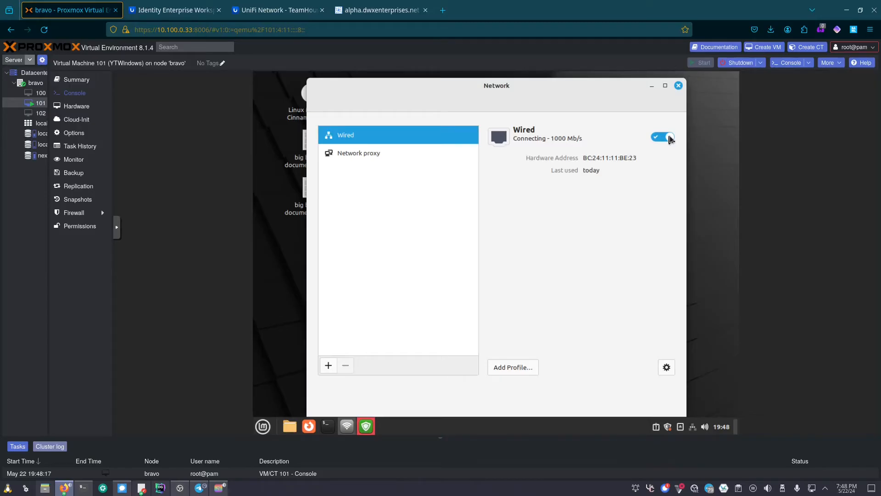
click(679, 86)
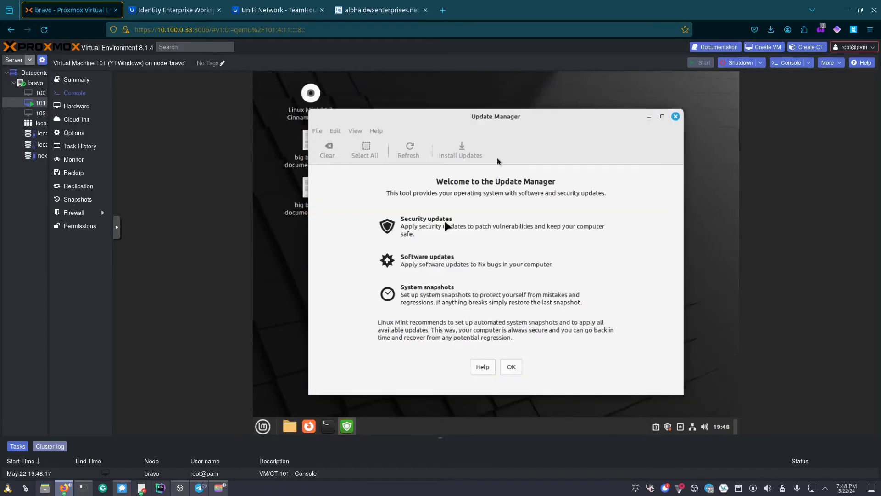
click(677, 117)
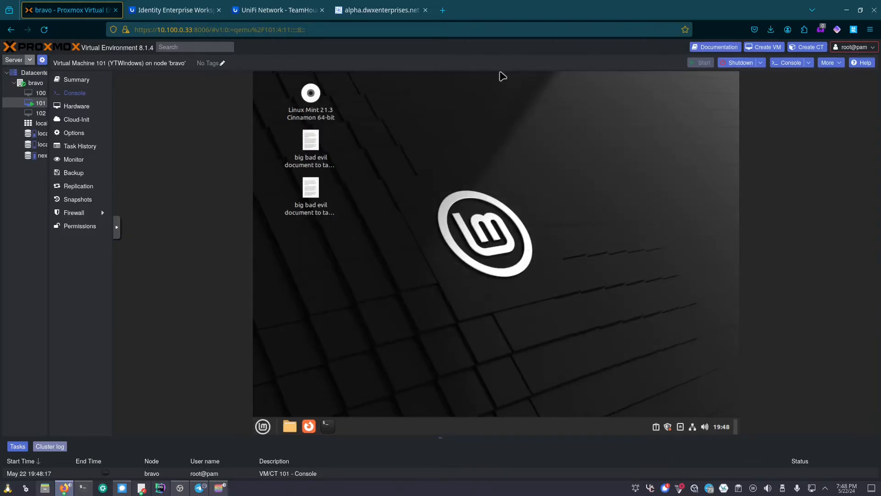
- Restore the VM's terminal and paste the copied command into it
drag(594, 1, 493, 20)
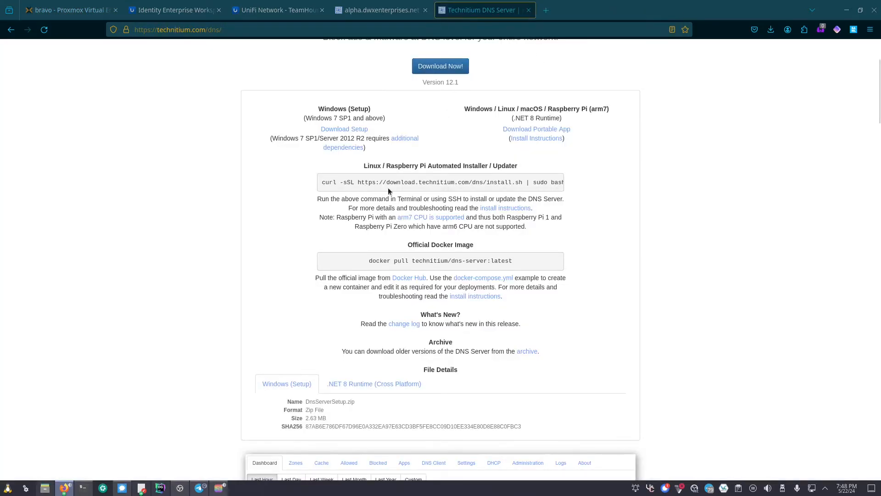
drag(514, 189, 429, 191)
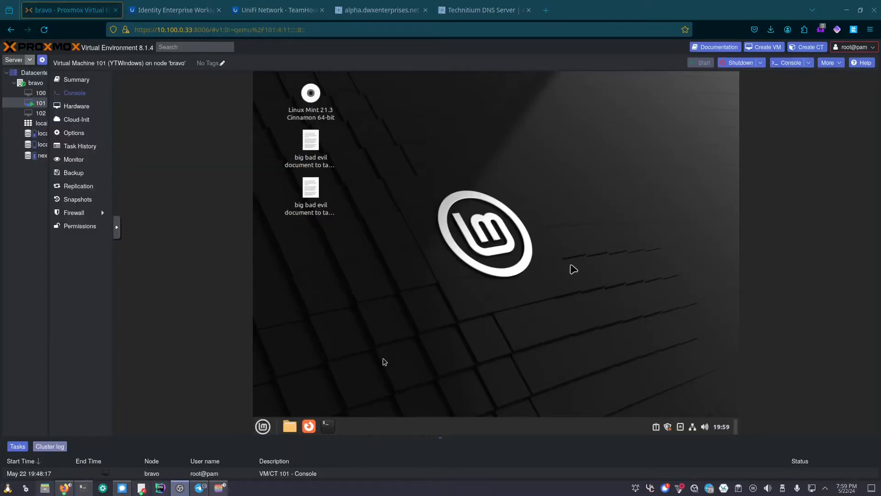
click(328, 427)
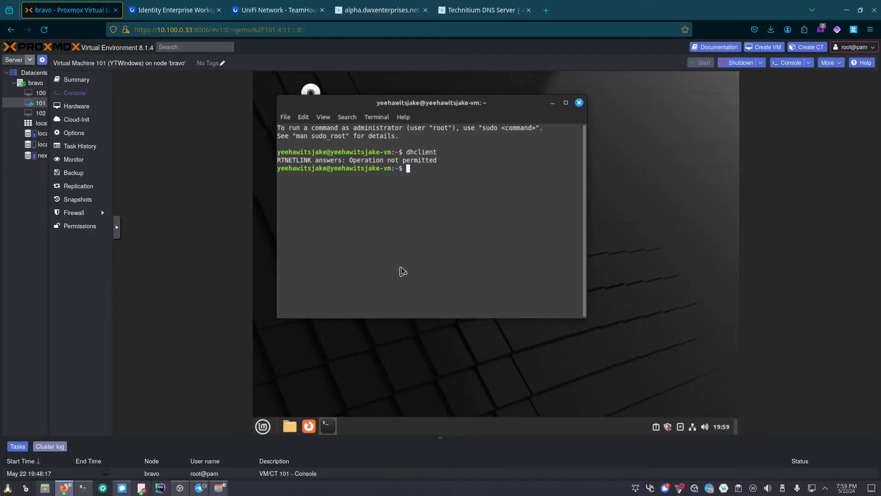
right_click(401, 268)
click(427, 327)
click(480, 10)
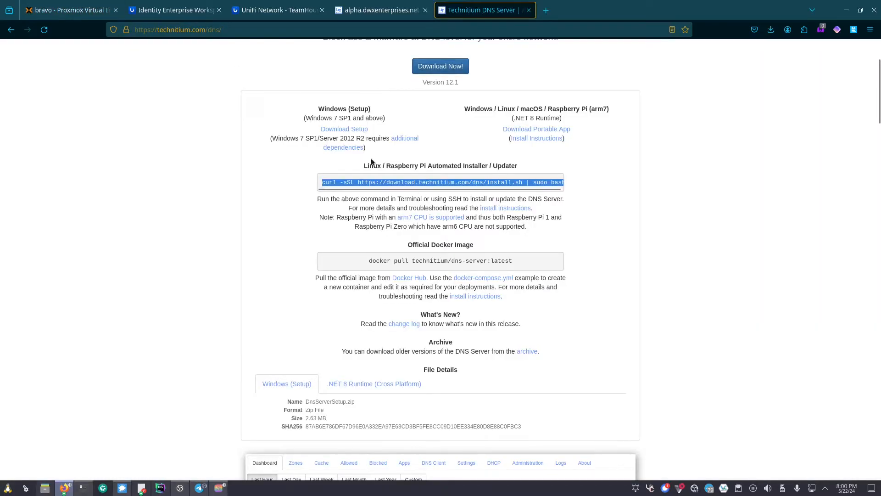
click(79, 13)
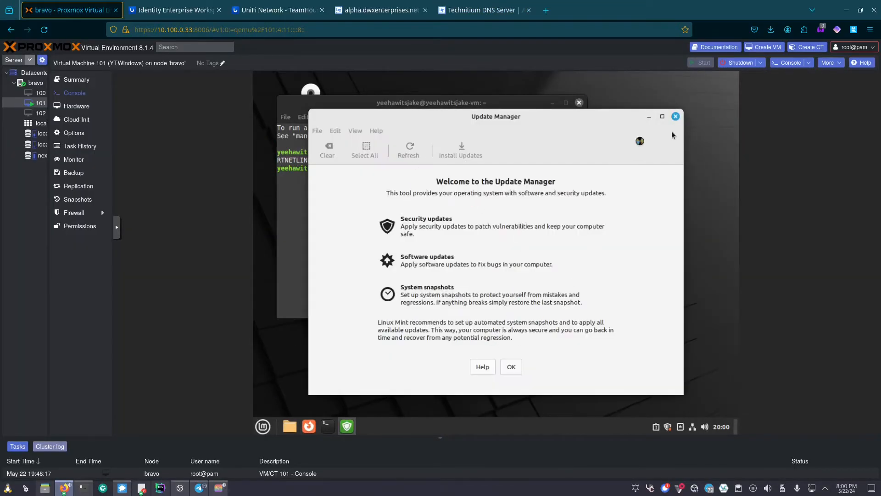
- Close Update Manager and skip the guest Firefox onboarding, disabling browser import
click(675, 114)
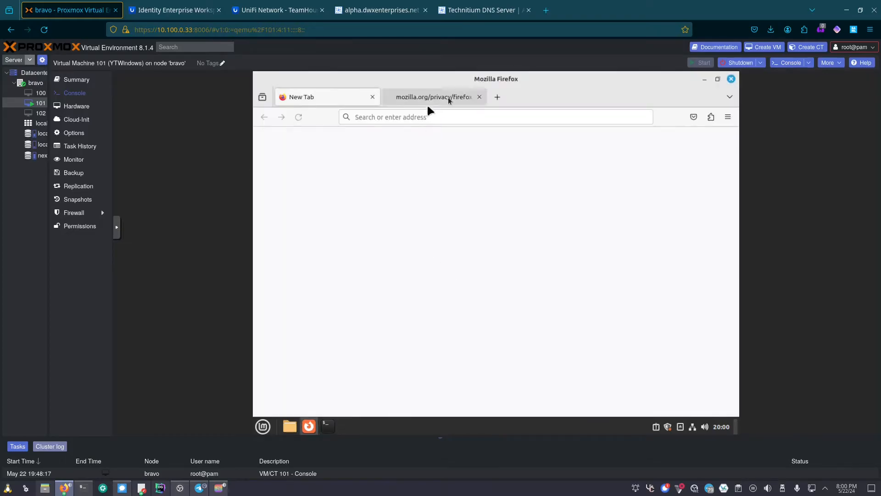
click(479, 97)
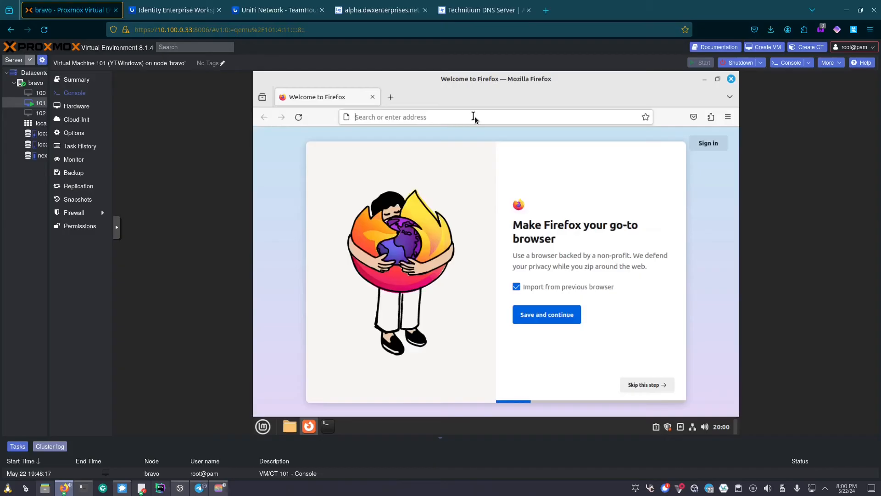
click(474, 119)
click(526, 292)
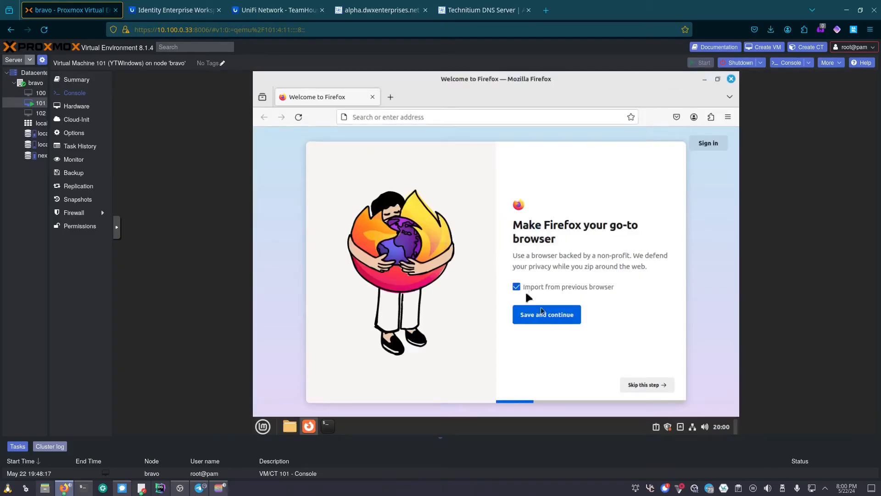
click(516, 286)
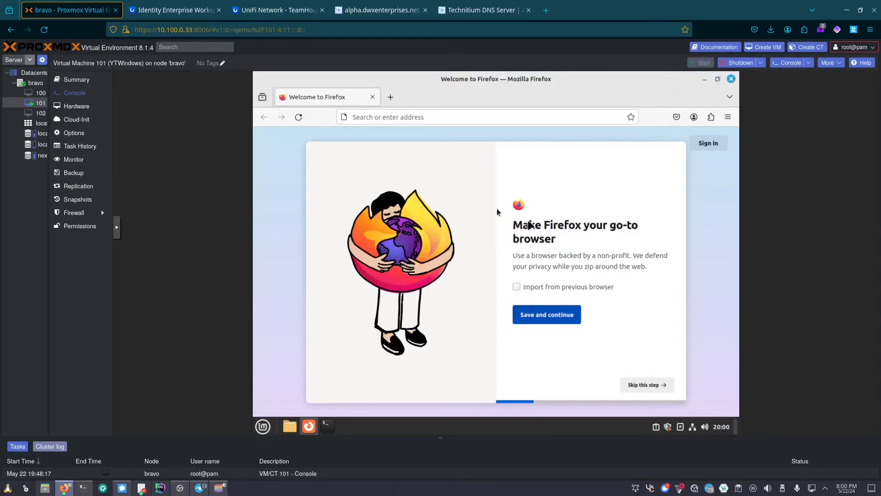
click(660, 386)
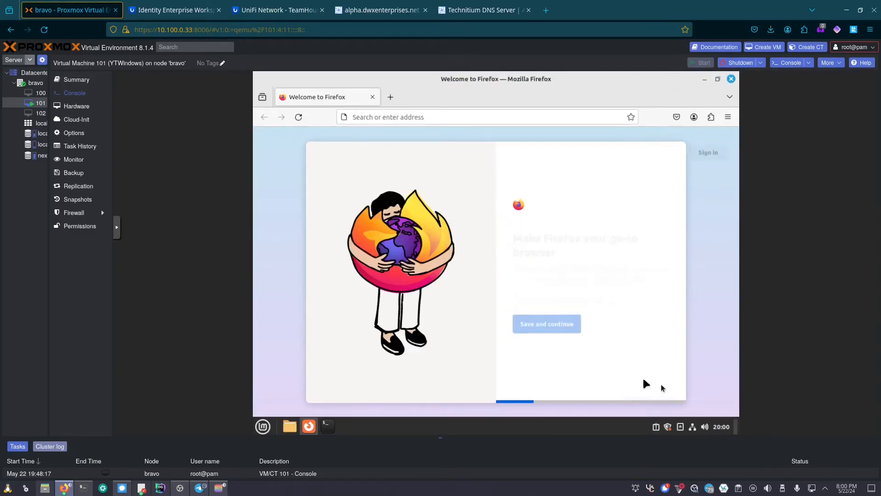
- Go to technitium.com/dns and select the Linux curl install command
click(448, 121)
text(technitium/)
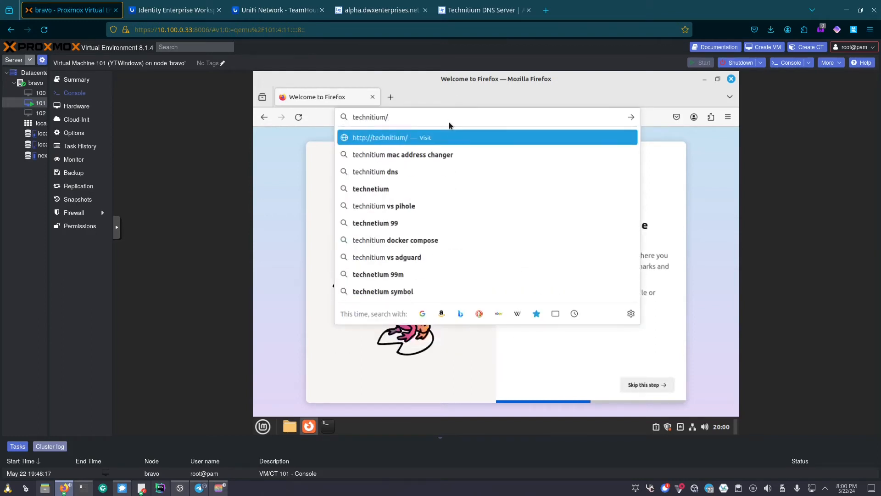
key(BackSpace)
text(.com/dns)
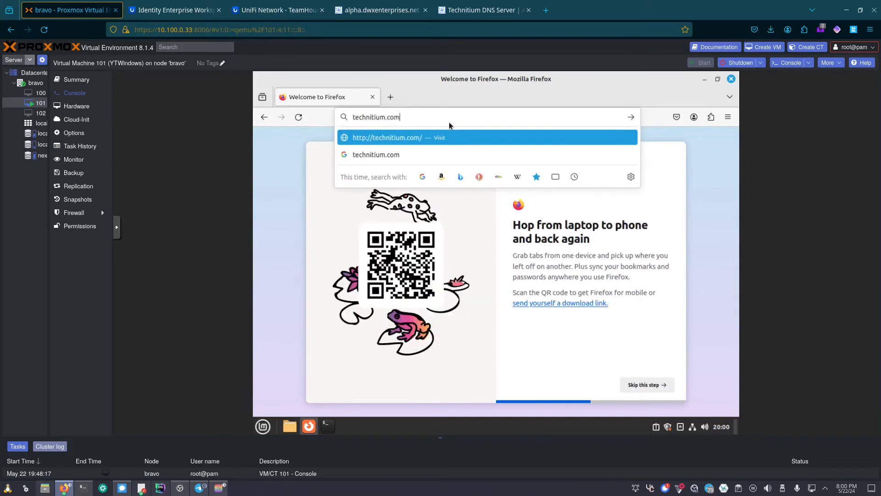
key(Return)
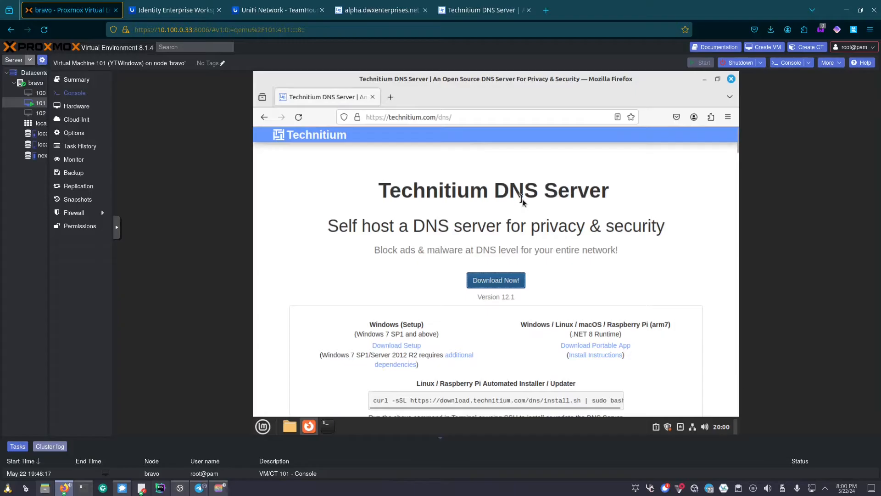
scroll(526, 208, down, 2)
triple_click(531, 346)
key(ctrl+c)
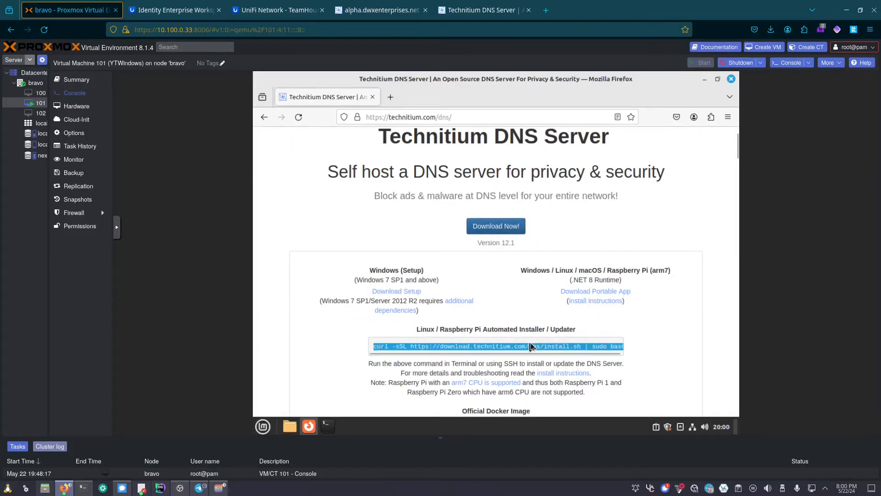
click(705, 79)
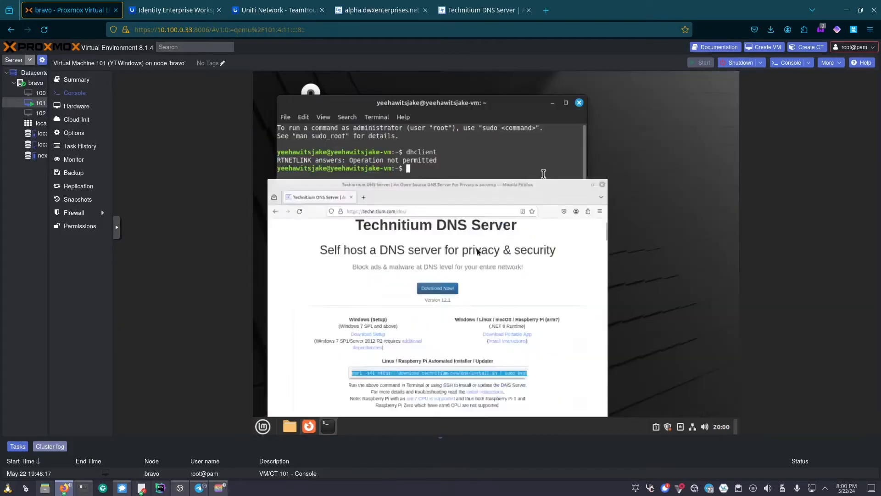
- Paste and run the install command with the sudo password, then show the guest's network settings
right_click(456, 237)
click(484, 298)
key(Return)
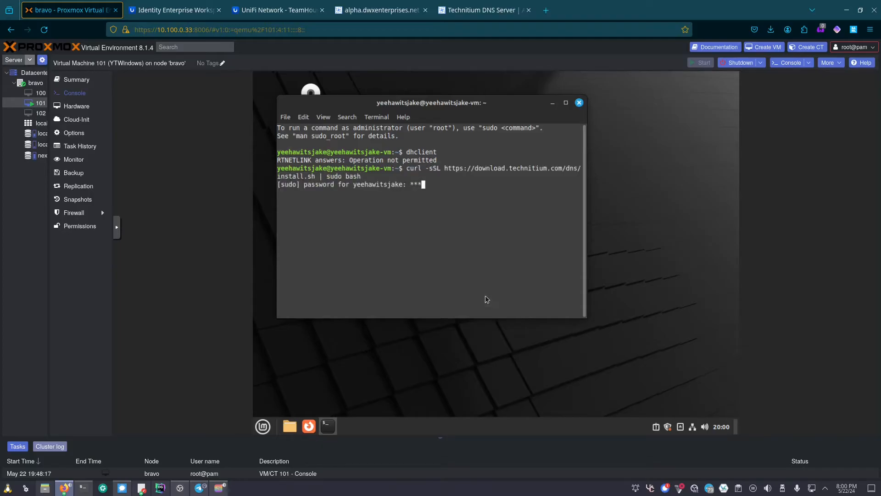
key(Return)
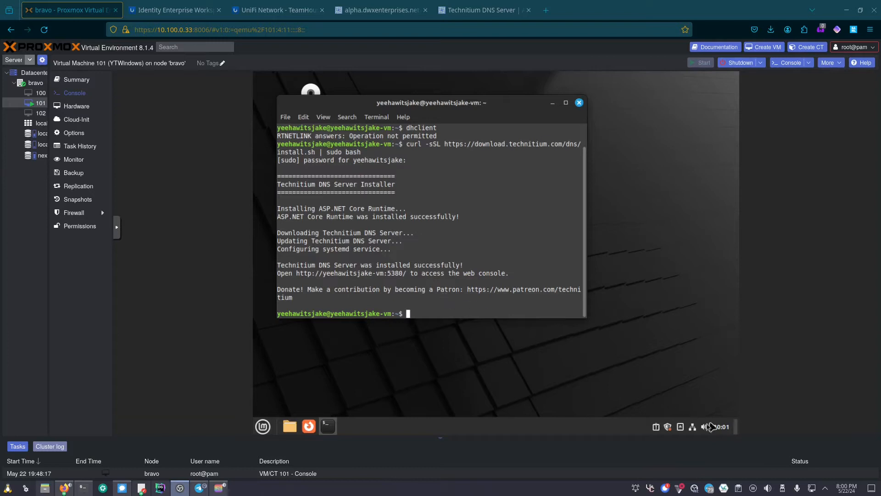
click(692, 426)
click(643, 394)
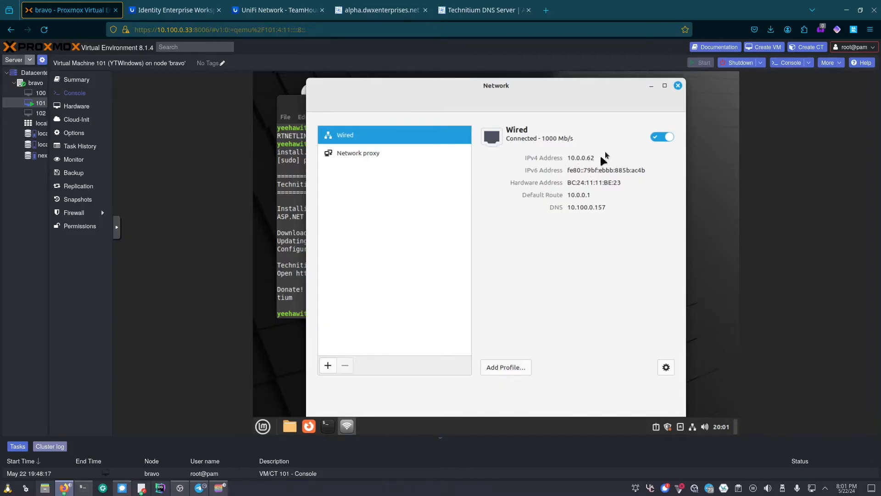
- Run ip a and ifconfig showing 10.0.0.62, then go to node bravo's Shell
click(652, 86)
text(ip a)
key(Return)
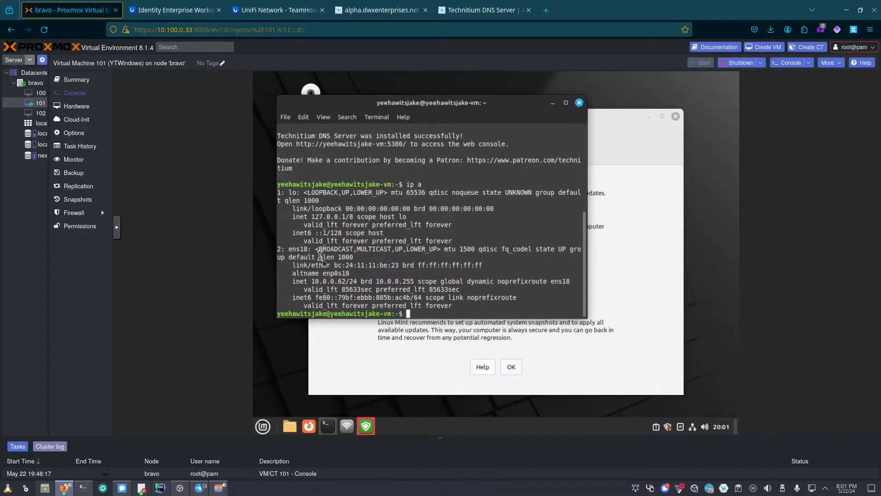
drag(312, 281, 348, 281)
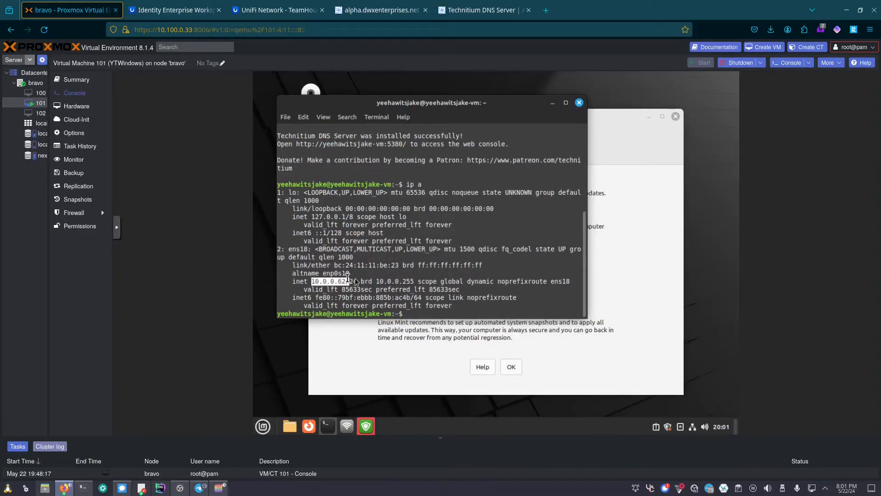
drag(277, 265, 395, 265)
text(ifconf)
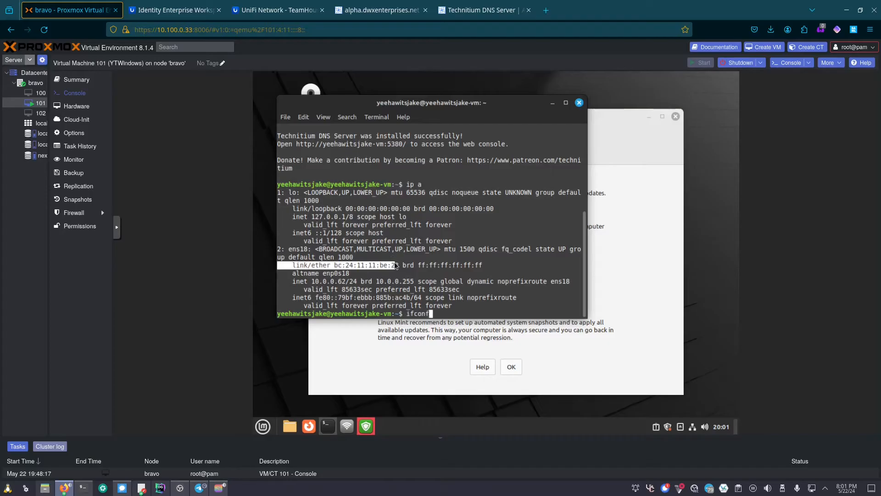
text(ig)
key(Return)
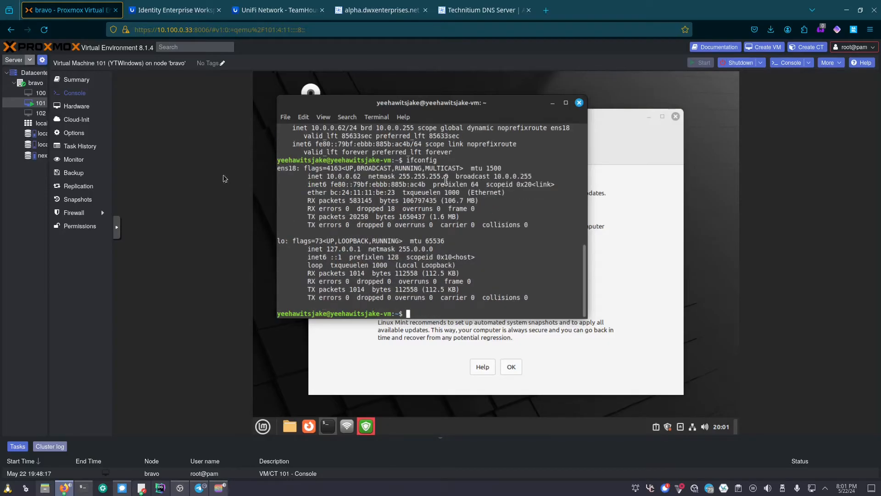
click(35, 82)
click(70, 119)
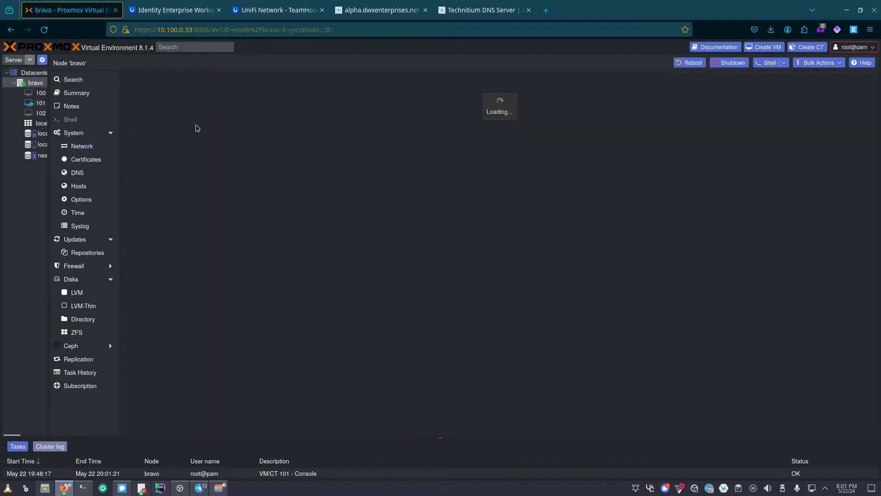
- Run ifconfig on the bravo host shell, see it is missing, and return to VM 101's console
text(if)
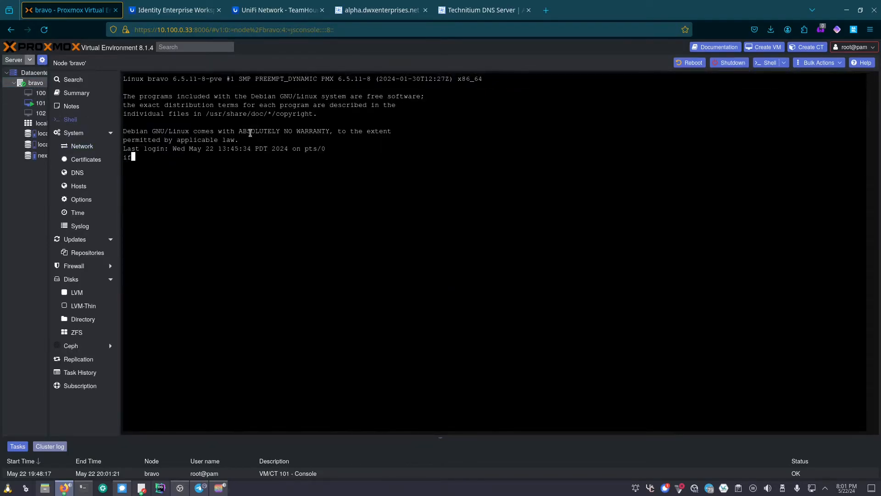
text(config)
key(Return)
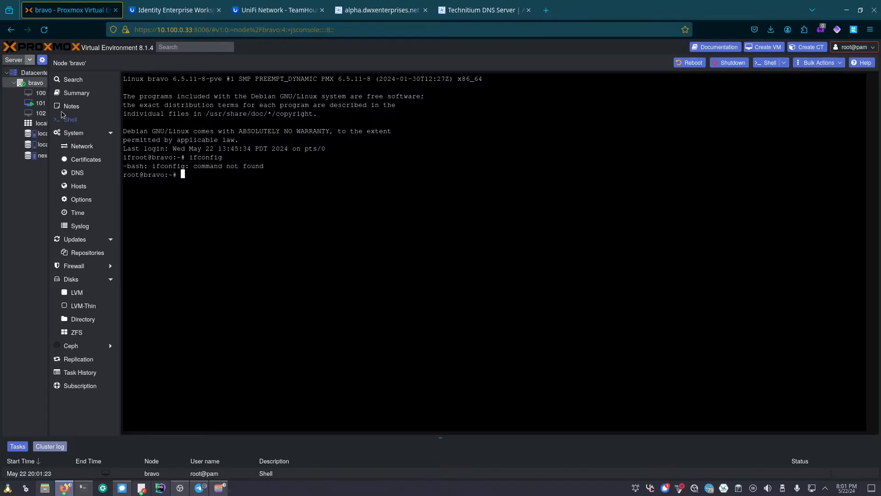
click(40, 102)
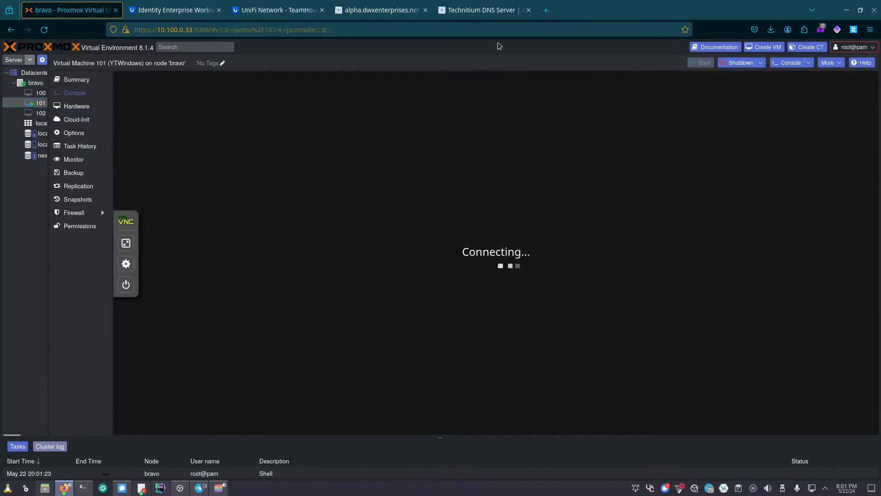
- Load the Technitium web console at 10.0.0.62:5380 in a new Firefox tab
click(546, 10)
text(10.0.0.)
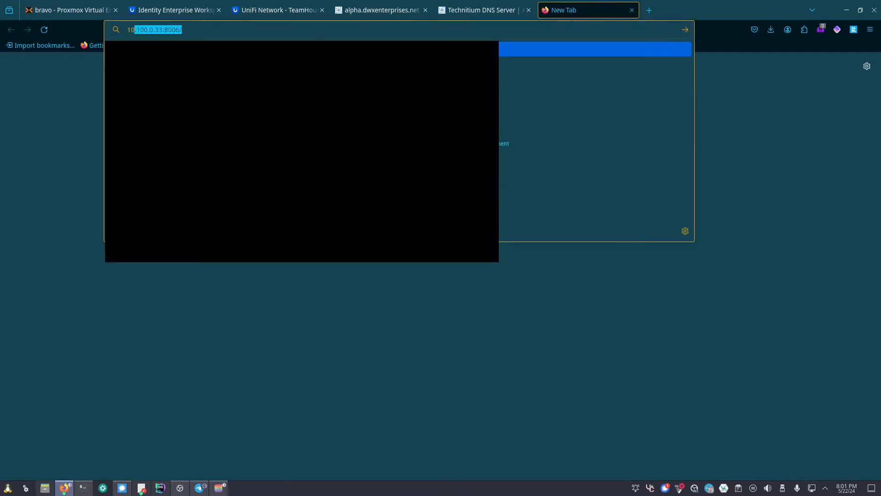
text(652)
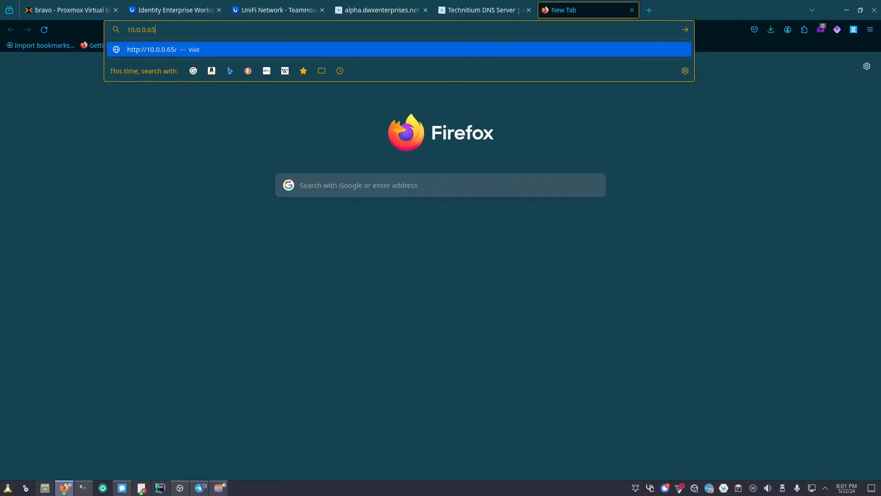
key(BackSpace)
key(BackSpace)
text(2)
click(102, 9)
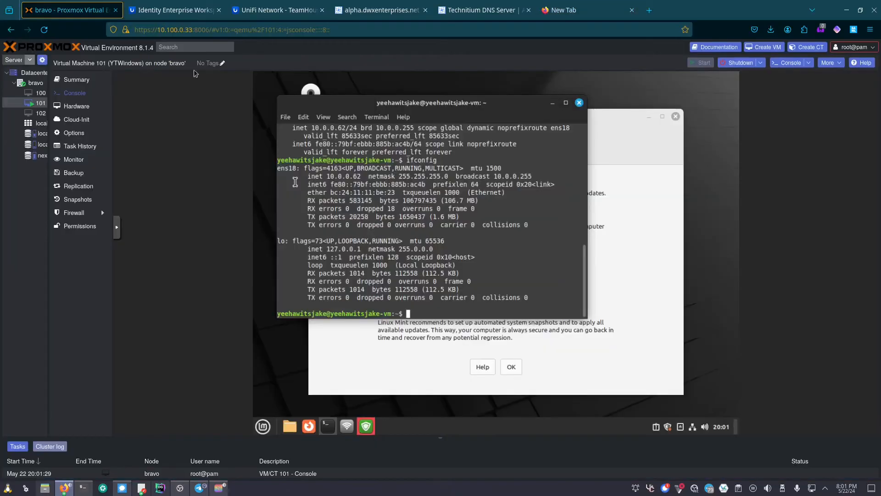
click(567, 10)
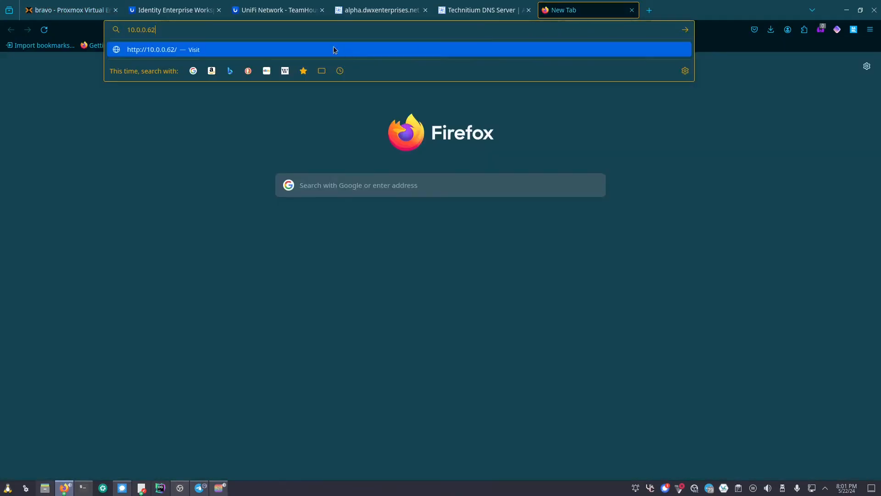
text(:5380)
key(Return)
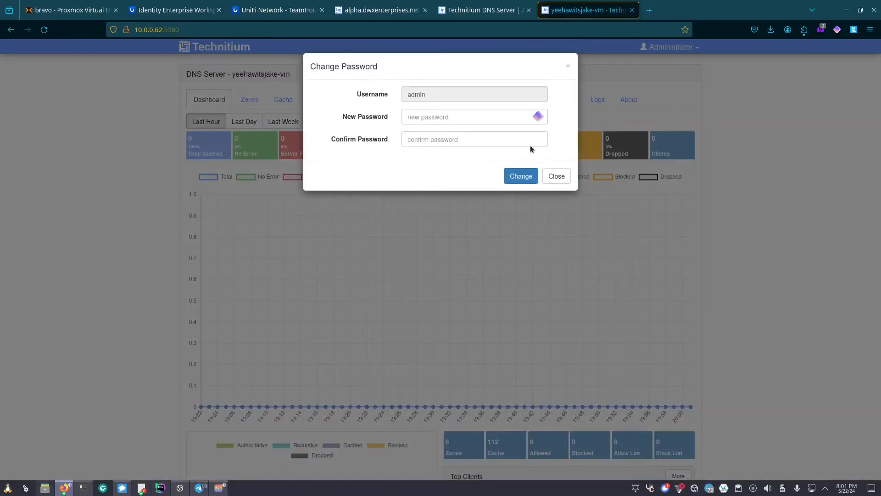
- Enter and confirm a new admin password, apply it, and decline saving the login
click(481, 117)
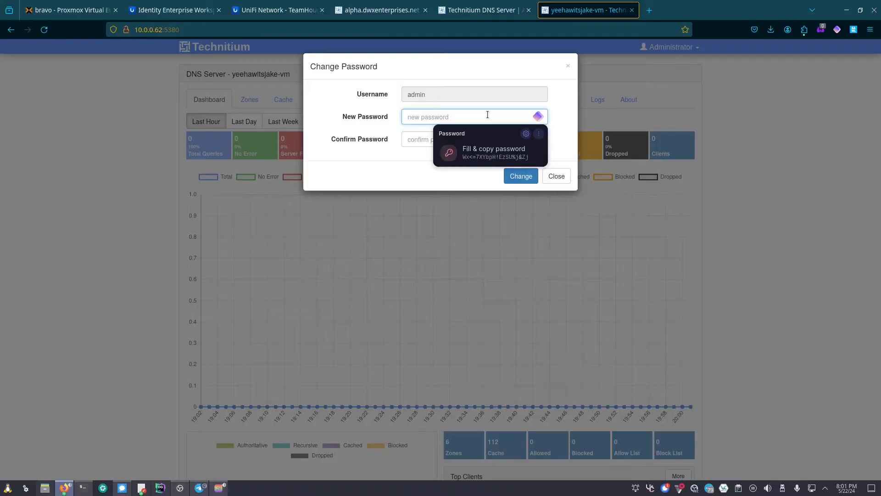
text(••••••••)
key(Tab)
text(•••••)
key(ctrl+a)
text(••)
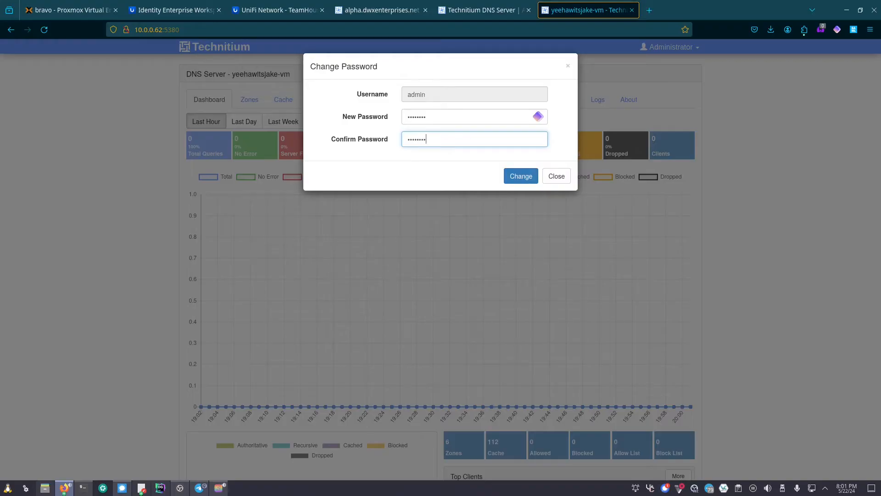
click(513, 176)
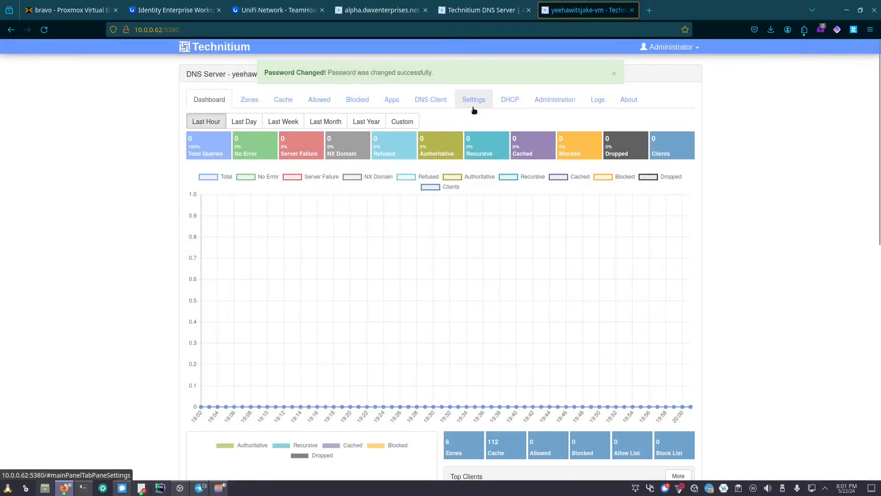
click(751, 186)
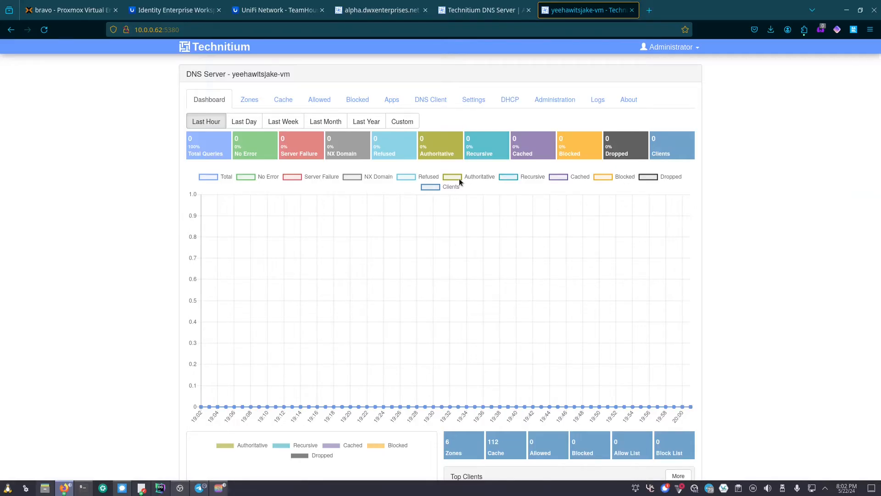
scroll(460, 181, down, 10)
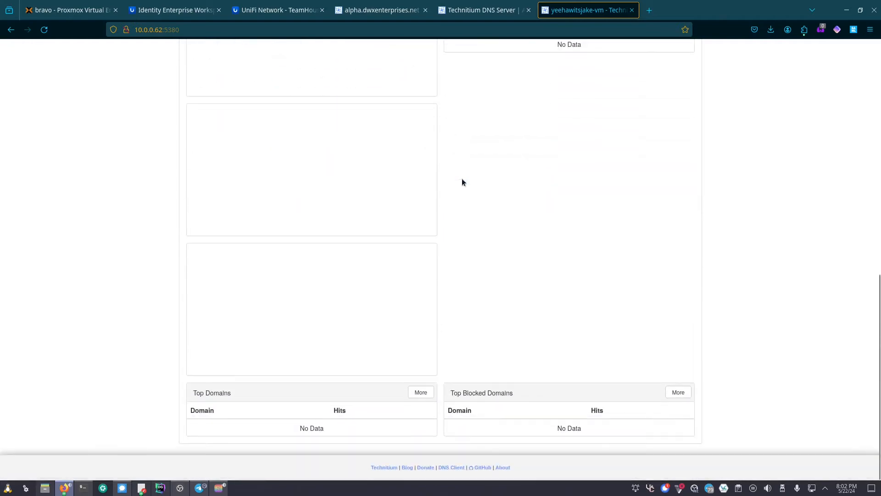
scroll(463, 182, up, 10)
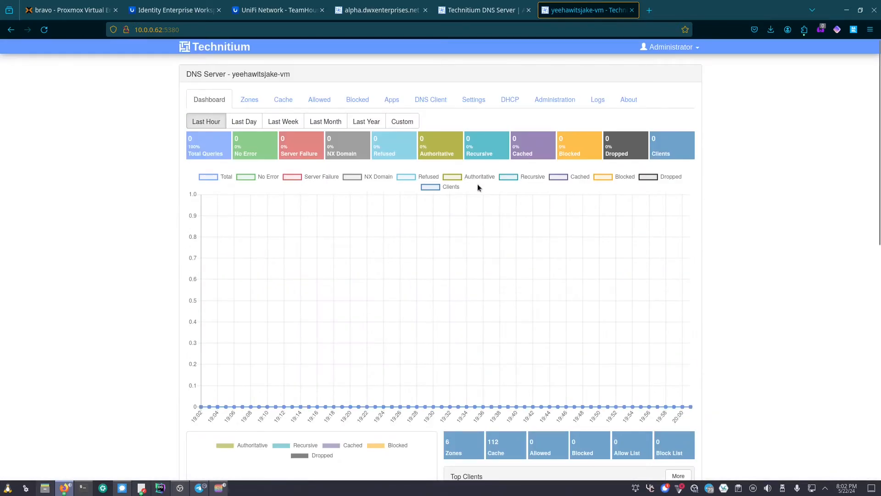
key(alt+Tab)
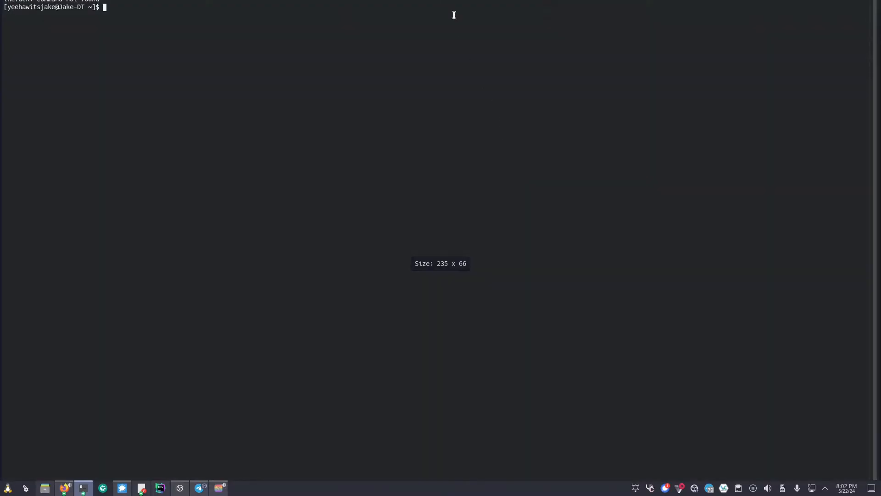
drag(463, 0, 452, 135)
text(dig )
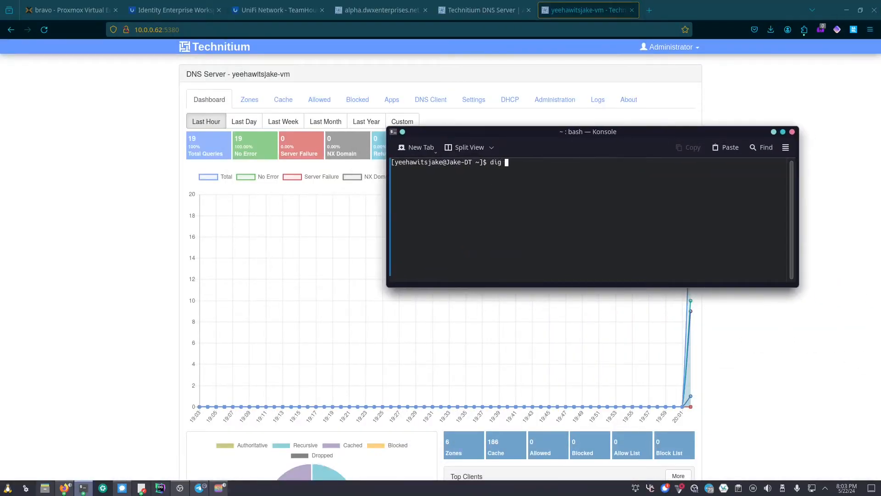
text(google.com @10.0.0.62)
key(Return)
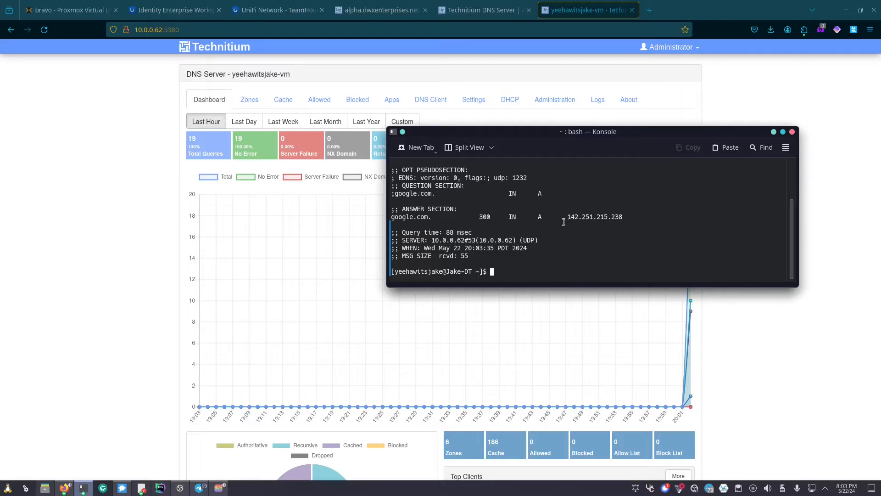
drag(564, 222, 614, 219)
click(620, 220)
scroll(619, 223, up, 2)
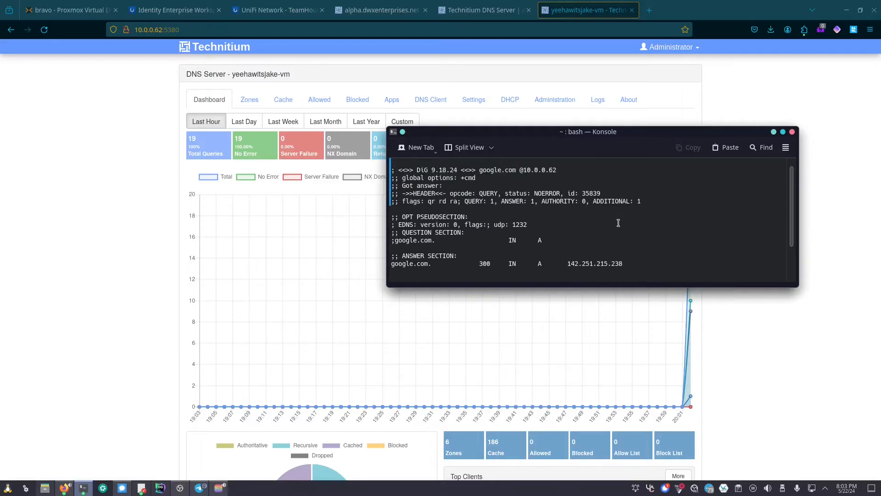
scroll(618, 224, up, 1)
- Refresh the Technitium dashboard to see it now counts 23 queries
drag(533, 134, 534, 0)
click(104, 223)
key(F5)
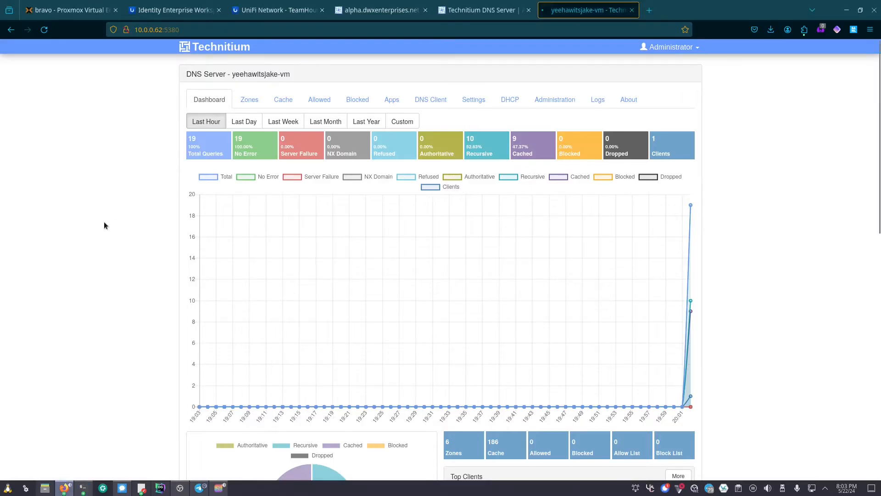
scroll(162, 215, down, 7)
scroll(456, 225, down, 5)
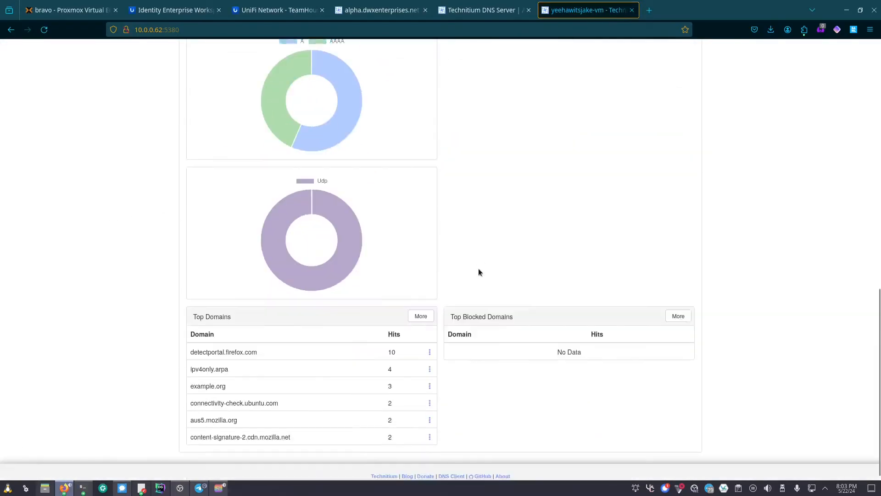
scroll(537, 287, up, 7)
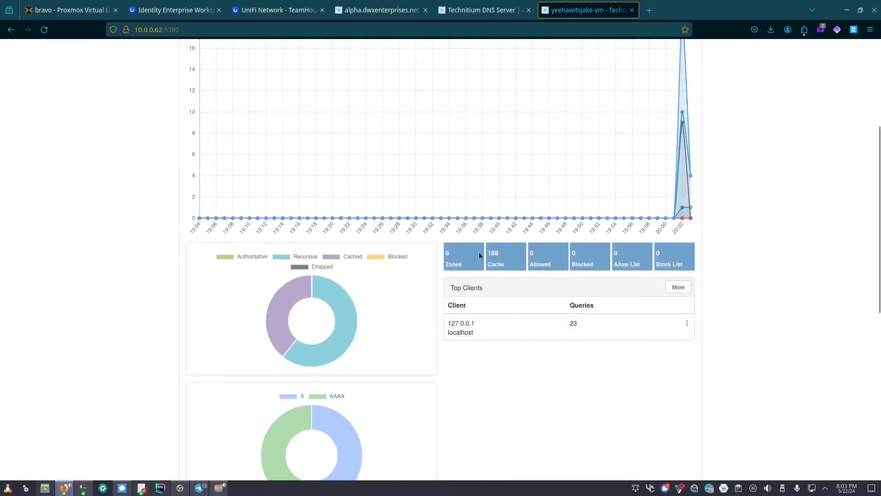
scroll(491, 266, up, 4)
drag(880, 349, 476, 146)
scroll(532, 219, down, 3)
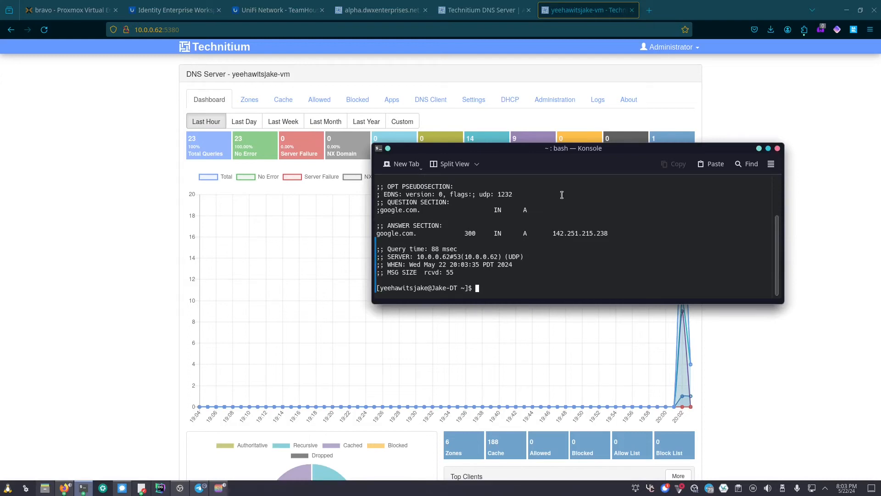
- Open Administration > Users and start a new user, then close the form without adding
click(759, 149)
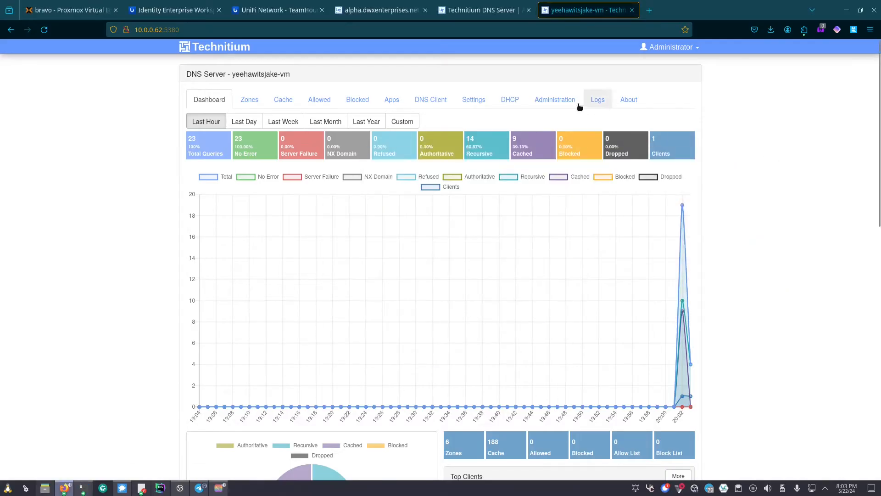
click(577, 104)
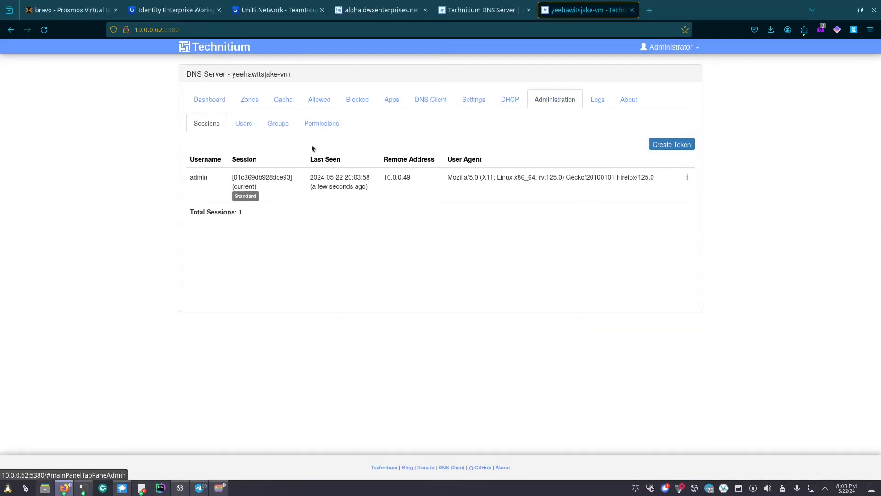
click(247, 128)
click(678, 146)
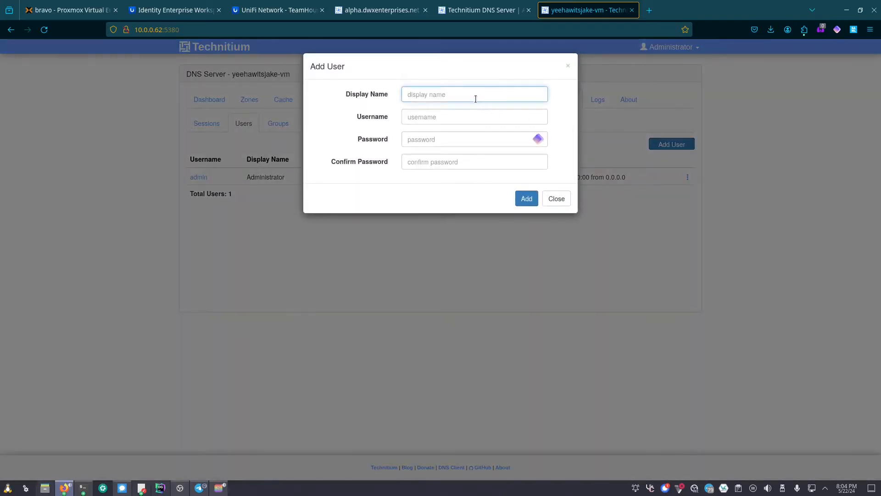
click(479, 120)
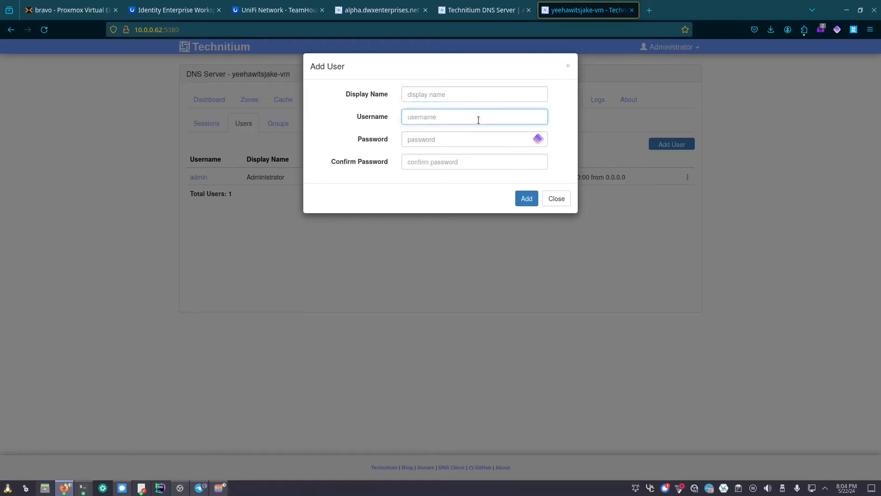
click(475, 140)
click(483, 169)
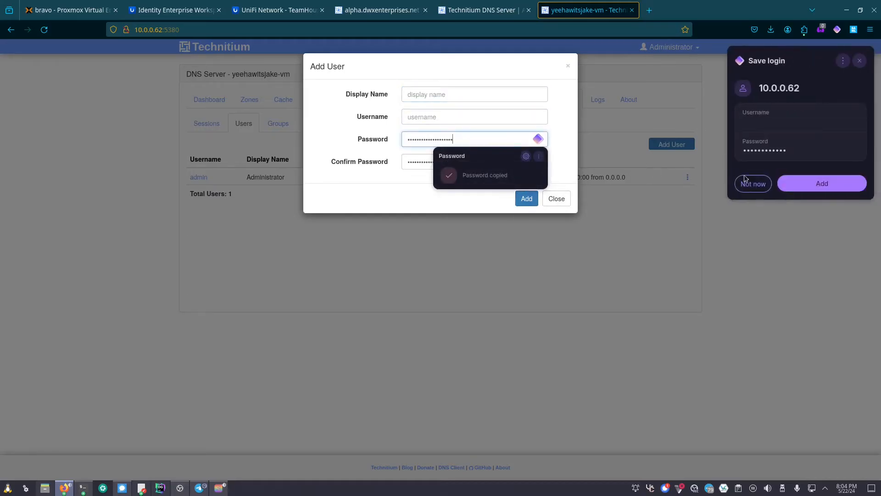
click(748, 183)
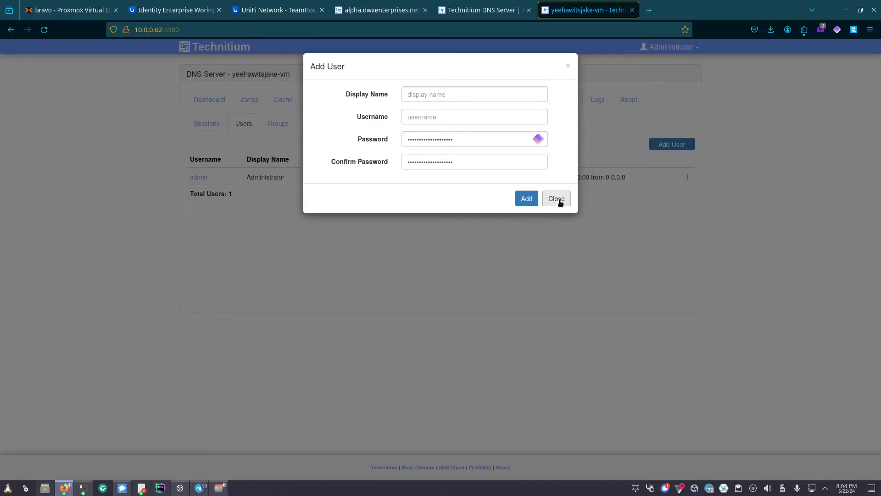
click(560, 200)
- View the Administrators group details under Groups, then close them
click(287, 129)
click(753, 183)
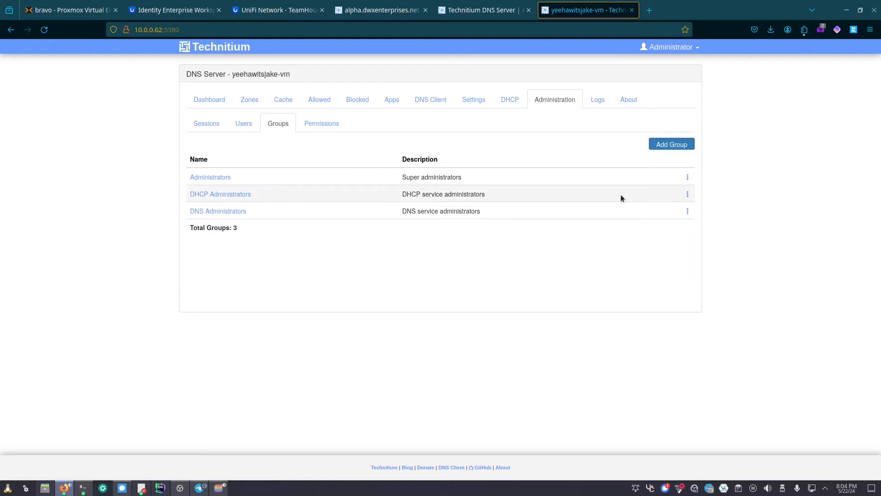
click(688, 177)
click(679, 193)
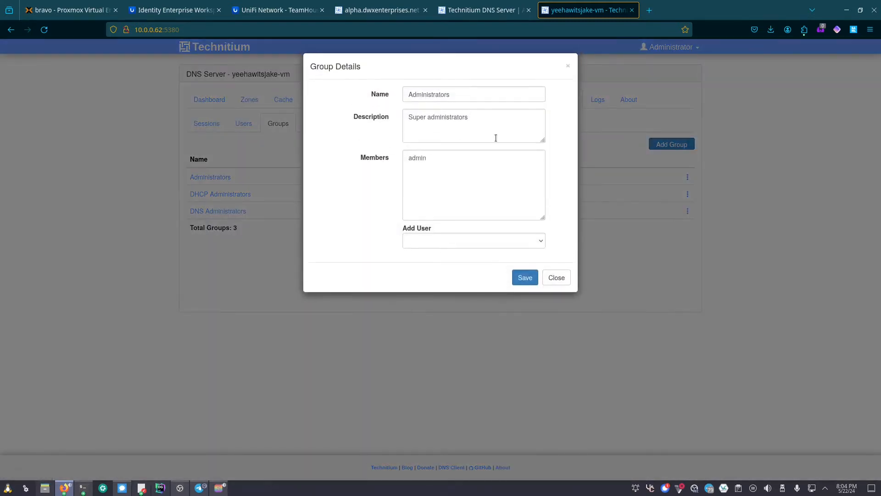
click(555, 284)
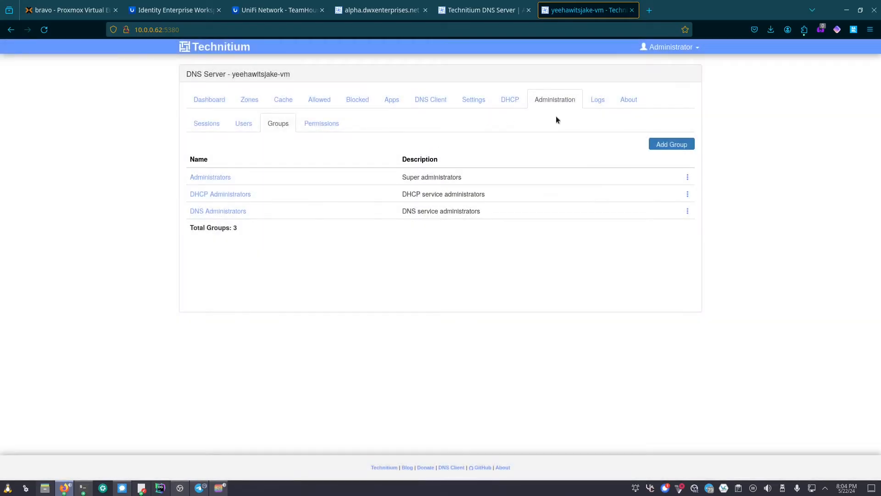
- Review the Permissions table, then show the DHCP Scopes list with the Default scope
click(319, 130)
scroll(417, 271, down, 6)
scroll(417, 271, up, 6)
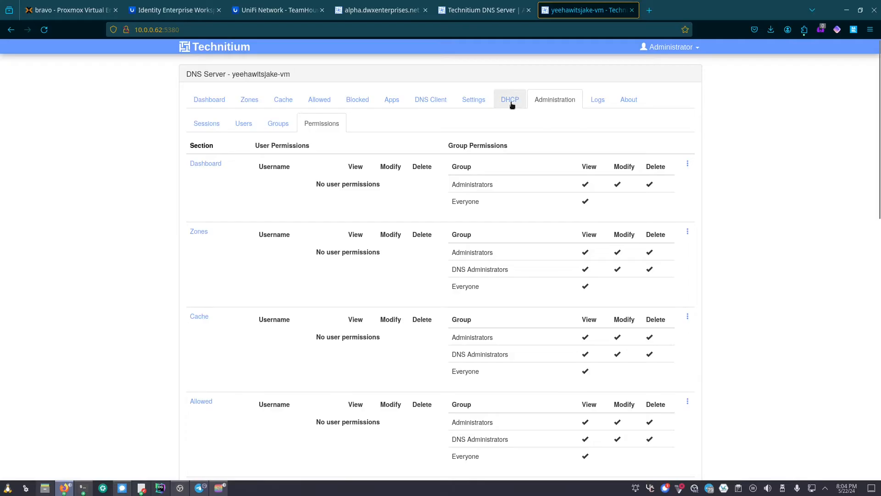
click(511, 100)
click(245, 130)
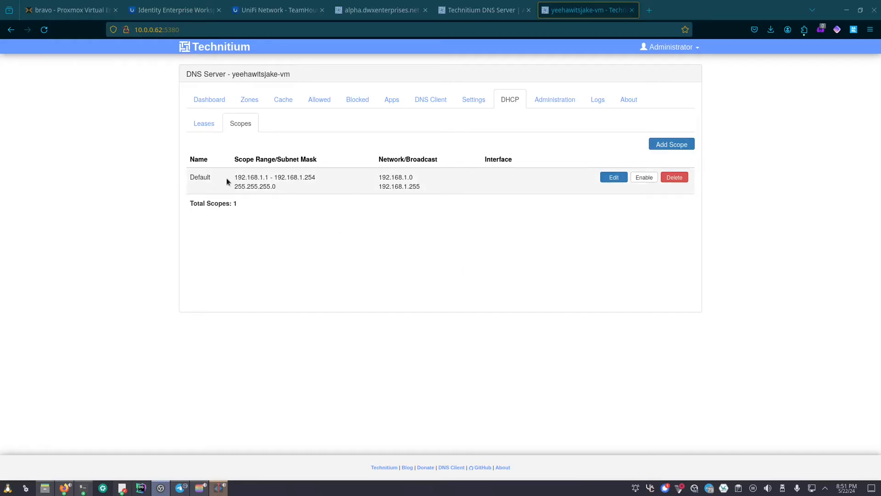
drag(235, 181, 337, 188)
click(338, 185)
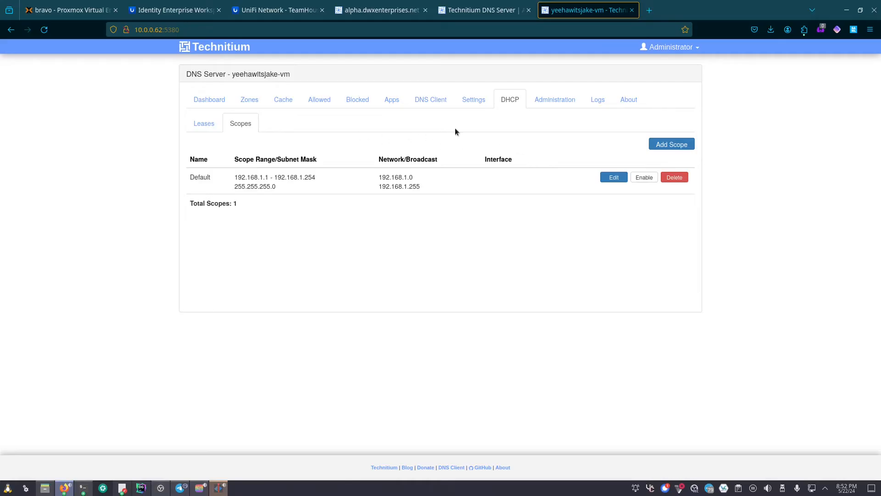
- Sign back in with the admin account credentials and go to Settings
click(476, 109)
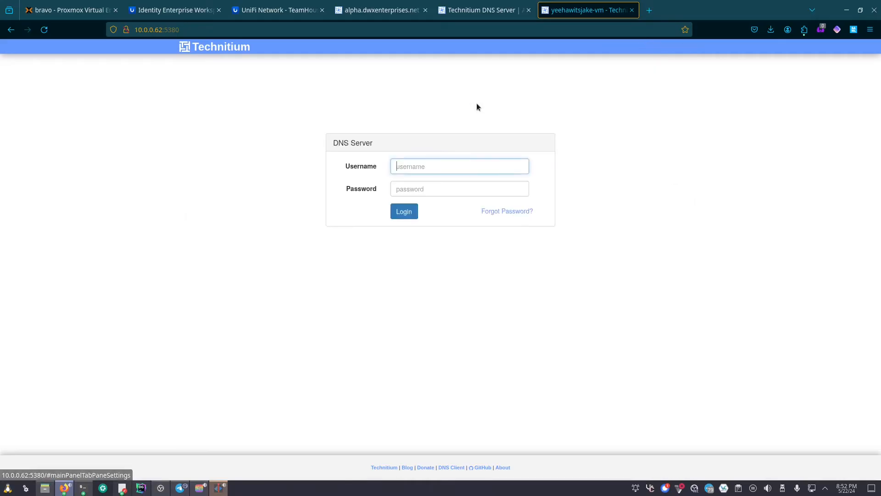
text(admin)
key(Tab)
text(admin)
key(Return)
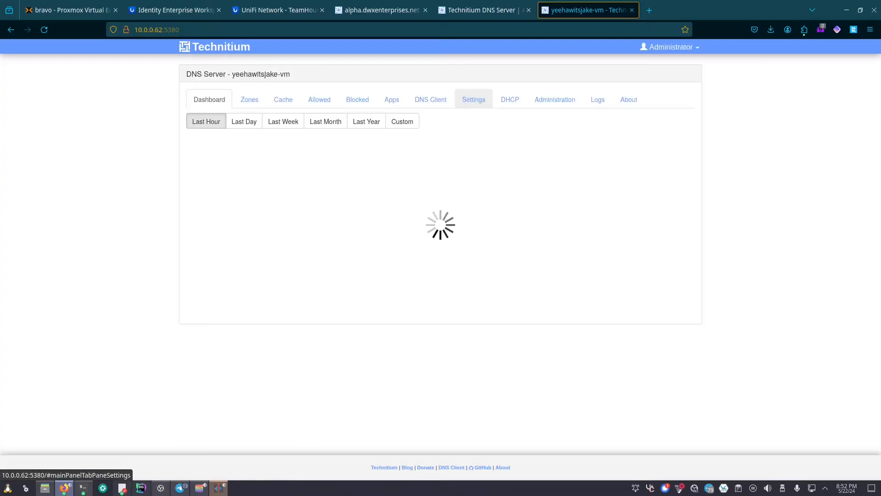
click(487, 103)
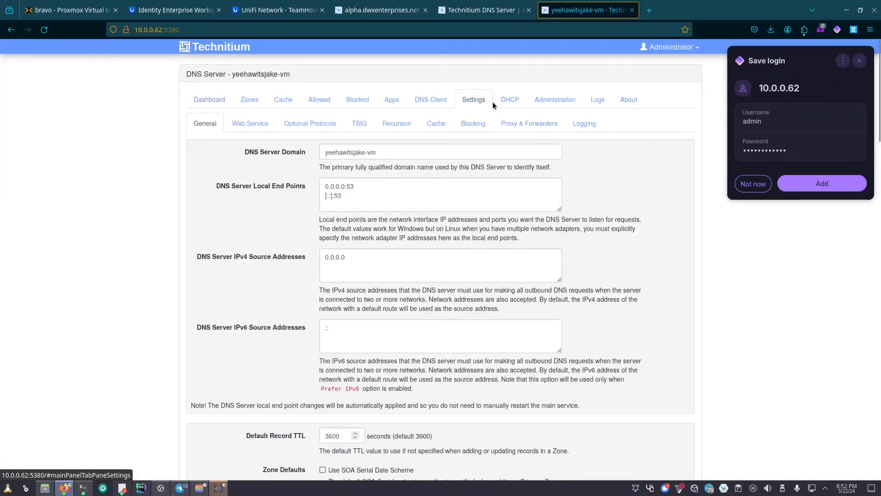
click(753, 184)
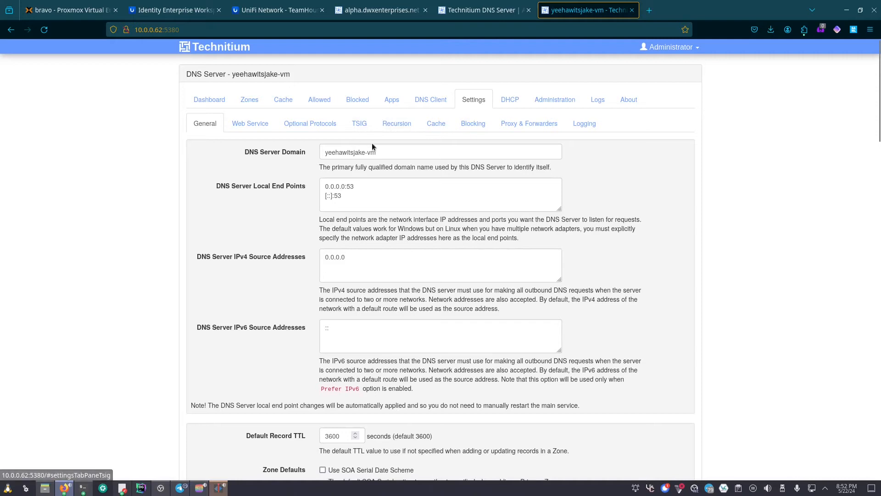
- Append .teamhouse.local so the DNS Server Domain reads yeehawitsjake-vm.teamhouse.local
click(397, 146)
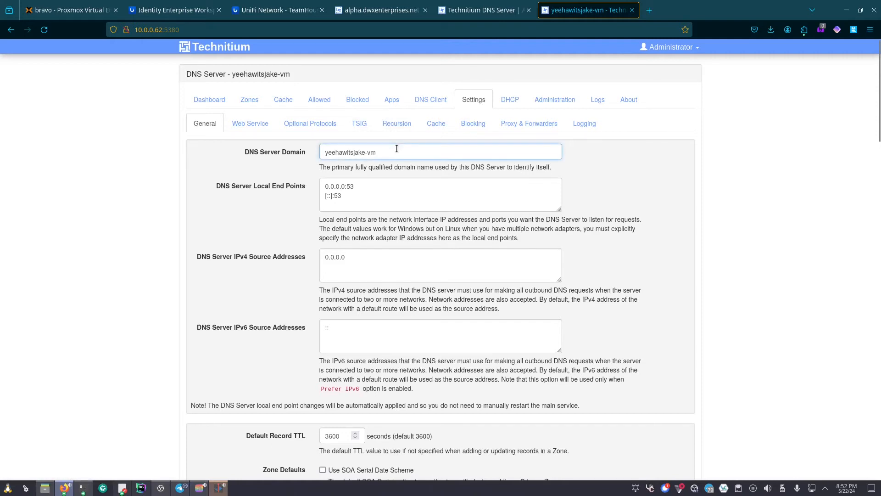
text(.teamhouse.loca)
key(BackSpace)
key(BackSpace)
key(BackSpace)
key(BackSpace)
text(local)
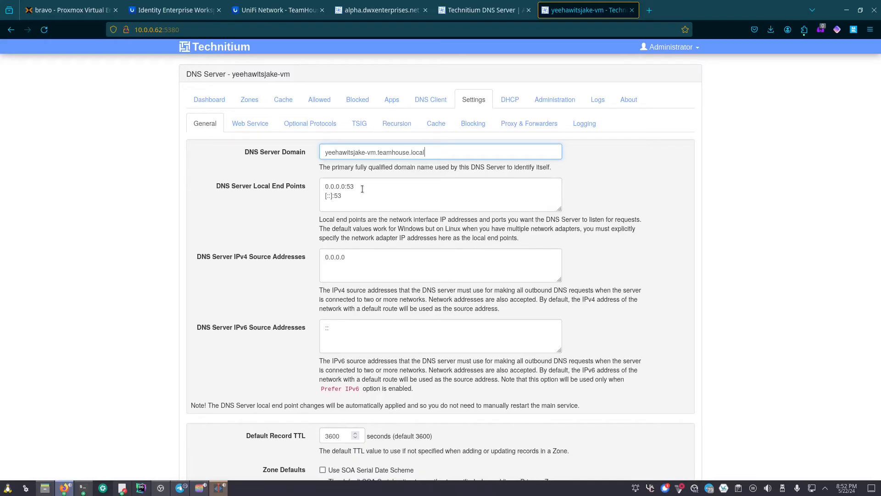
scroll(362, 189, down, 2)
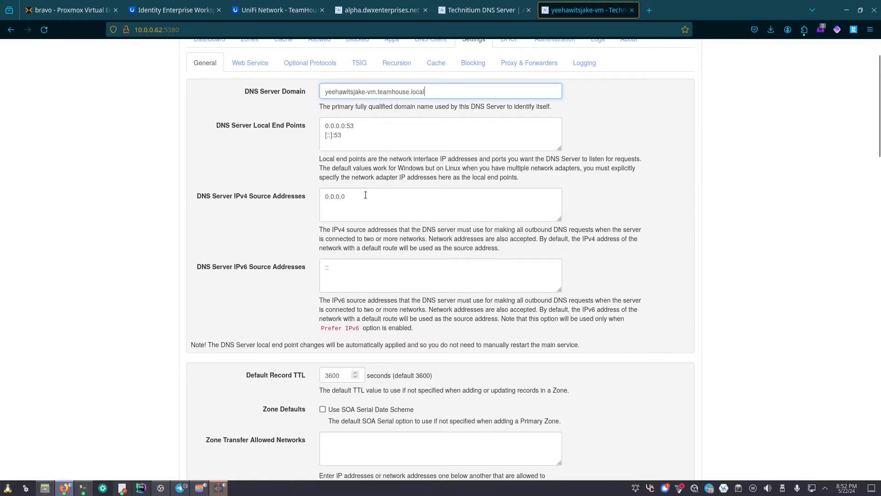
drag(376, 202, 325, 215)
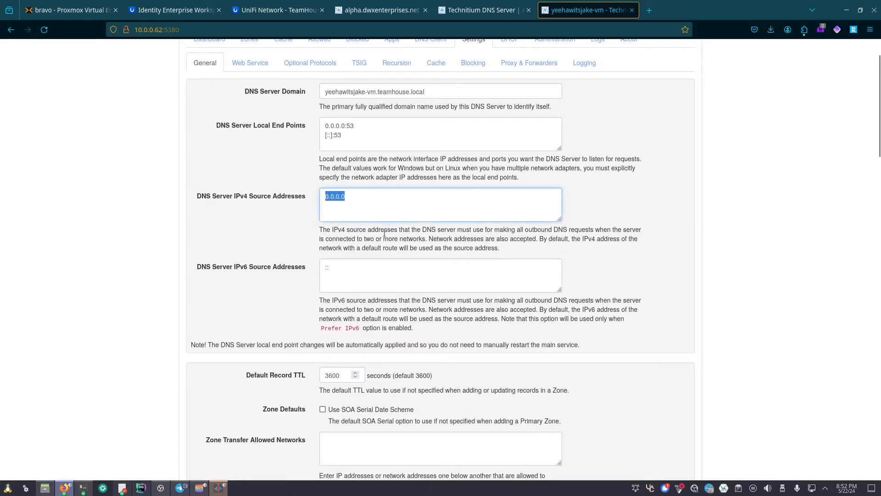
scroll(385, 233, down, 2)
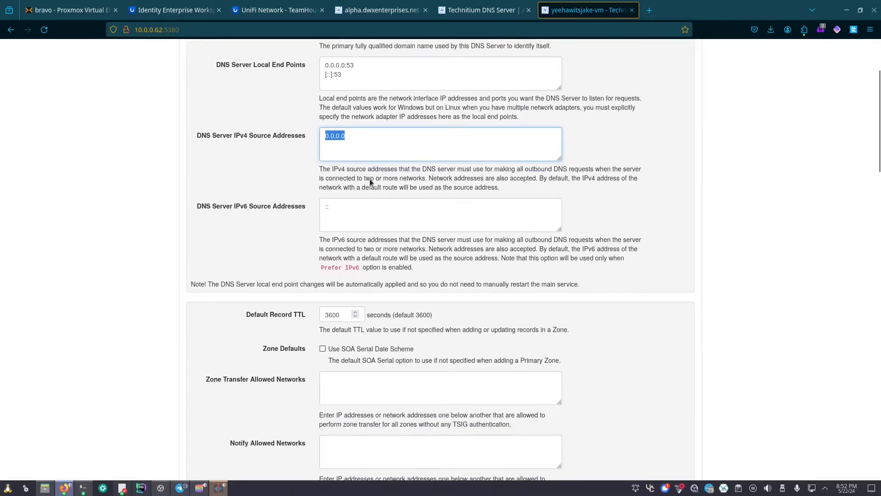
- Save the General settings with DNSSEC validation on and domain yeehawitsjake-vm.teamhouse.local
scroll(379, 217, down, 4)
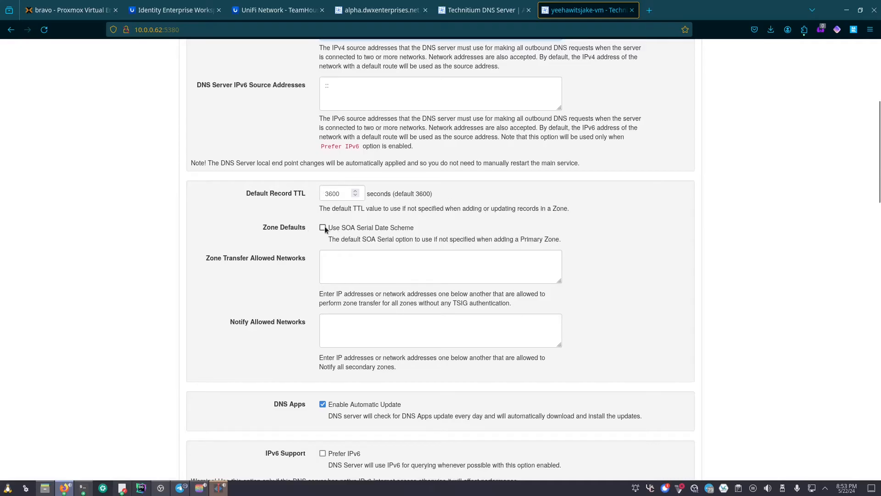
scroll(325, 229, down, 5)
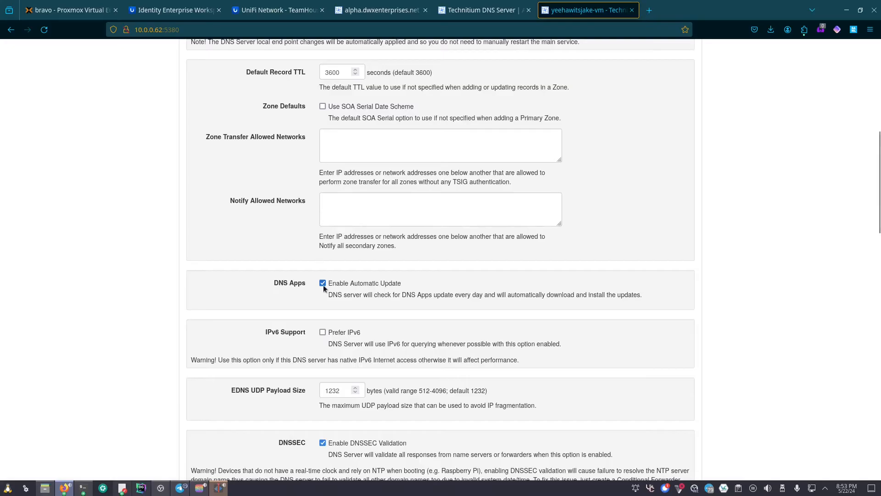
scroll(323, 287, down, 3)
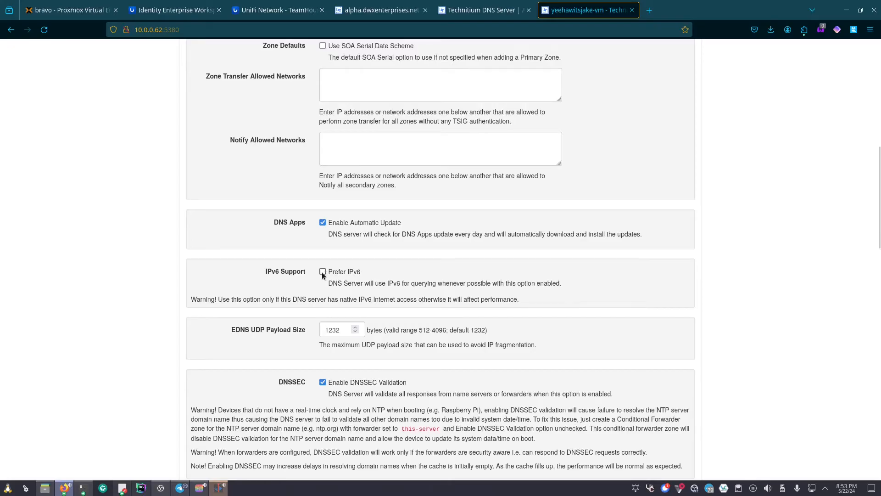
scroll(322, 273, down, 3)
scroll(321, 272, down, 3)
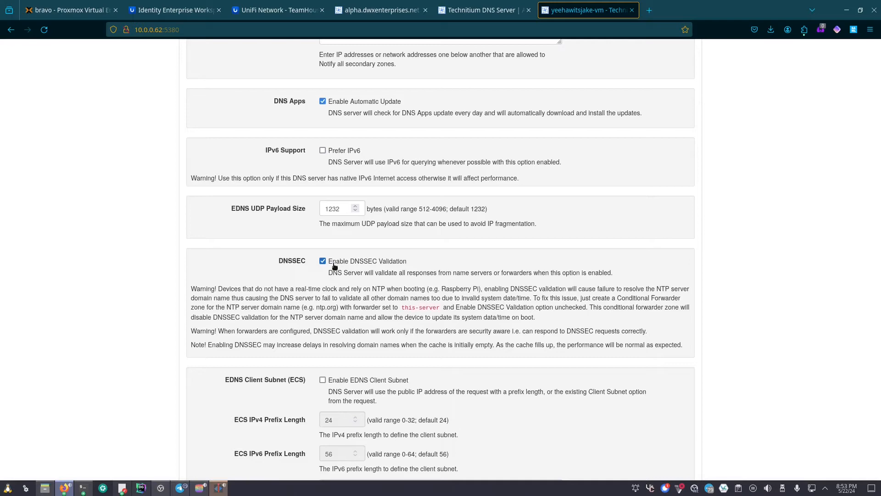
scroll(247, 340, down, 5)
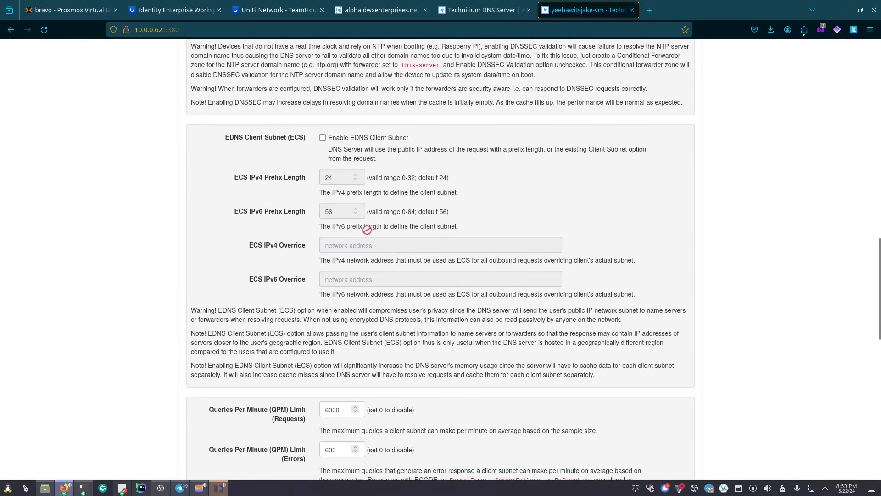
scroll(361, 301, down, 9)
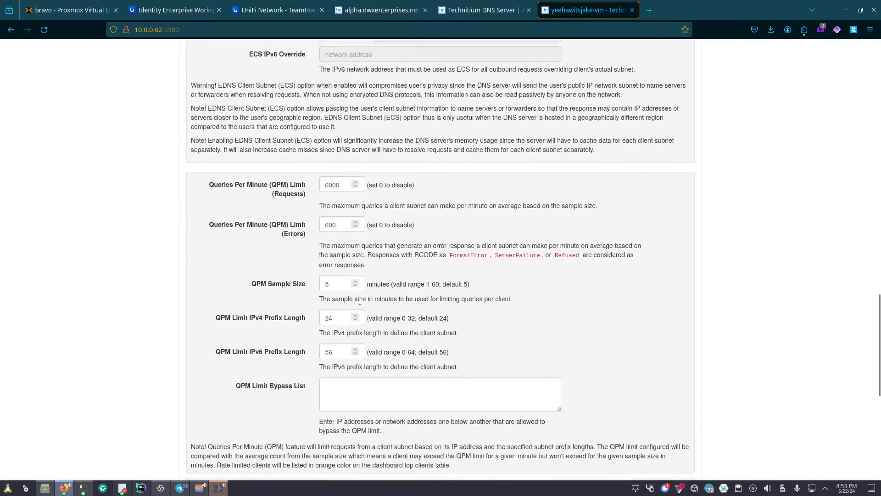
scroll(358, 304, down, 3)
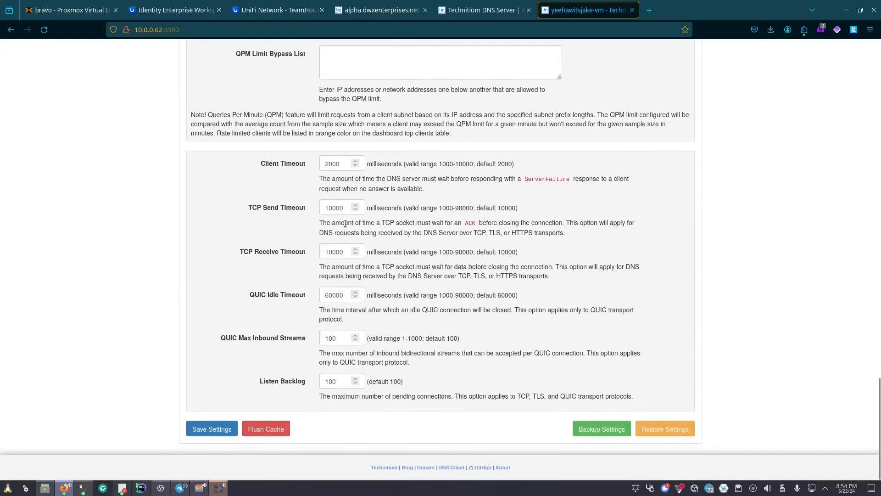
scroll(297, 281, up, 5)
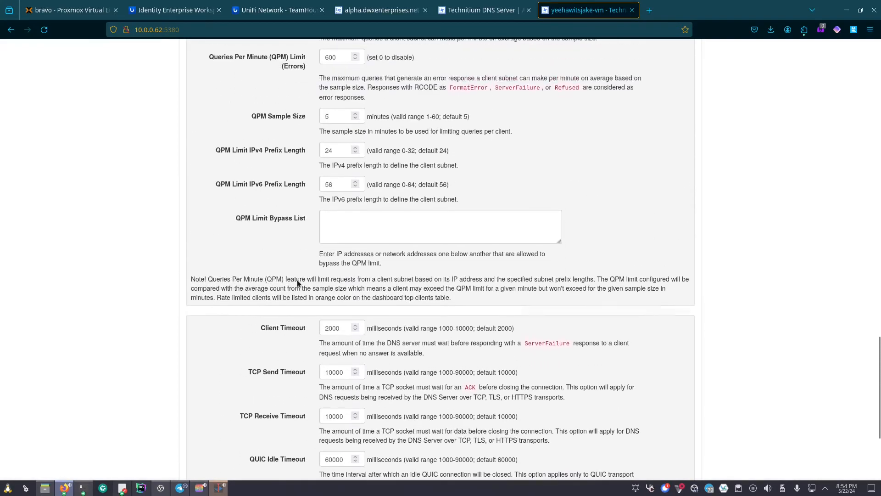
scroll(297, 281, down, 5)
click(212, 429)
scroll(286, 346, up, 20)
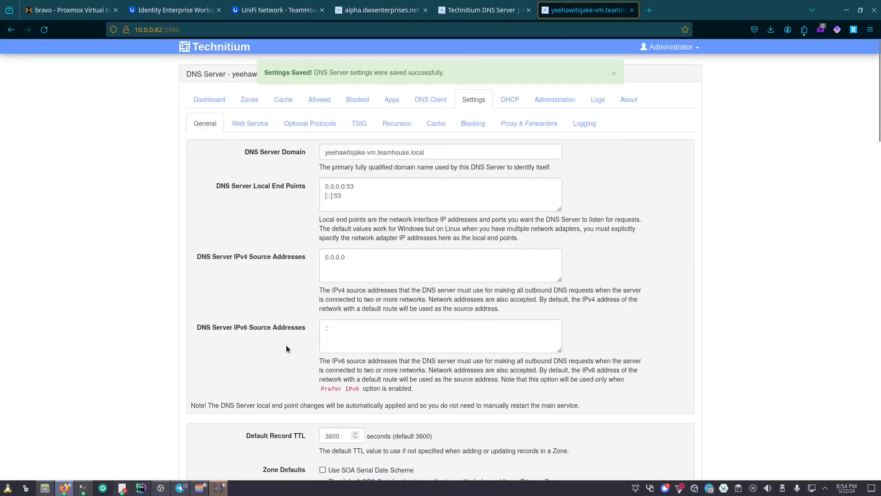
- Check the Web Service settings, keeping HTTP port 5380, then move to Optional Protocols
click(248, 123)
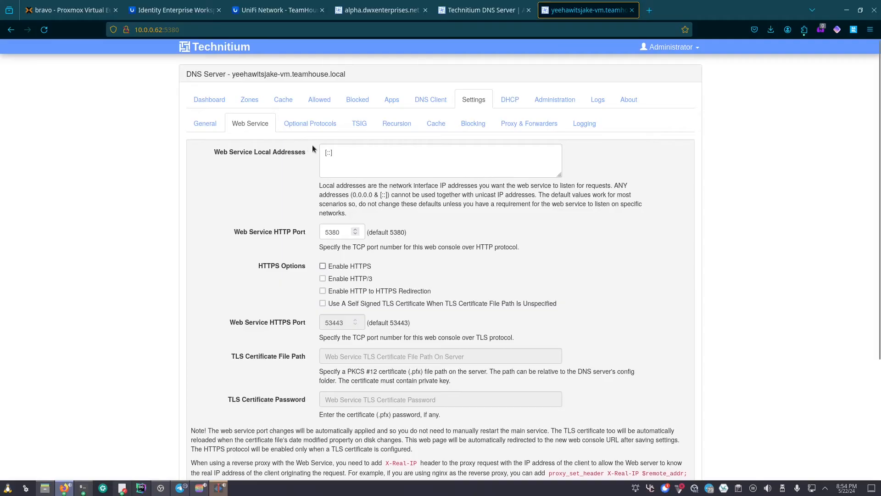
double_click(340, 233)
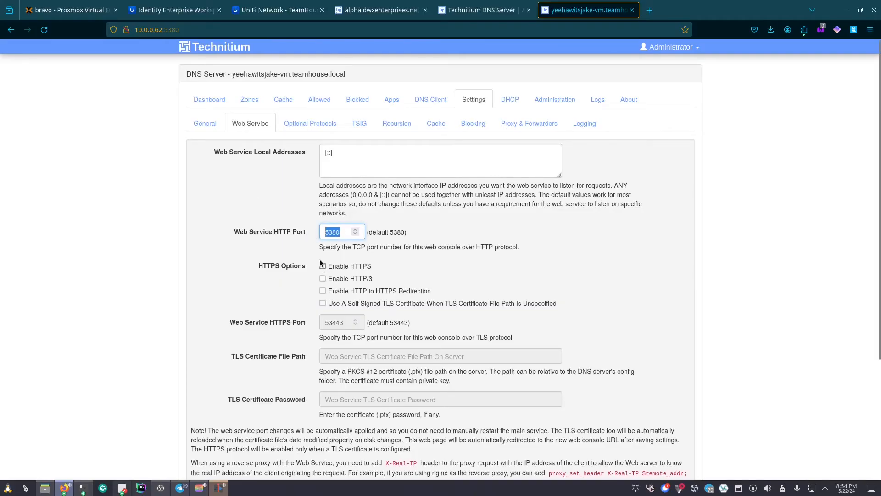
click(137, 31)
click(74, 113)
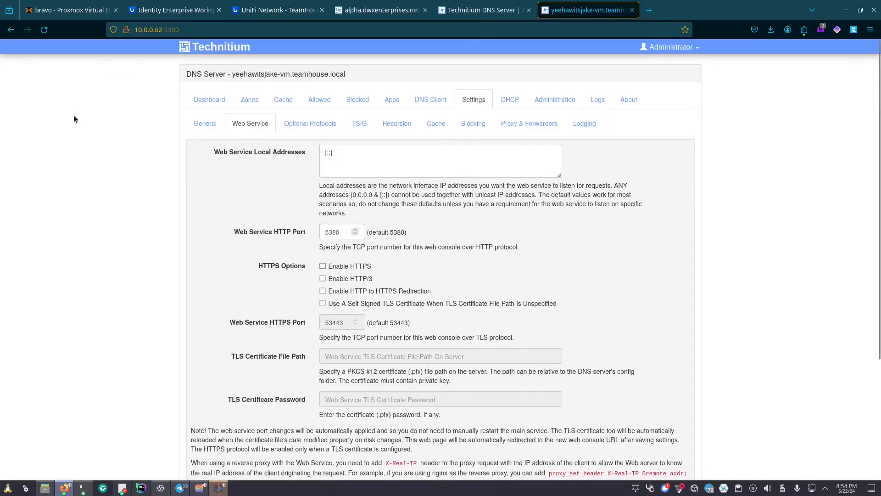
scroll(174, 193, down, 5)
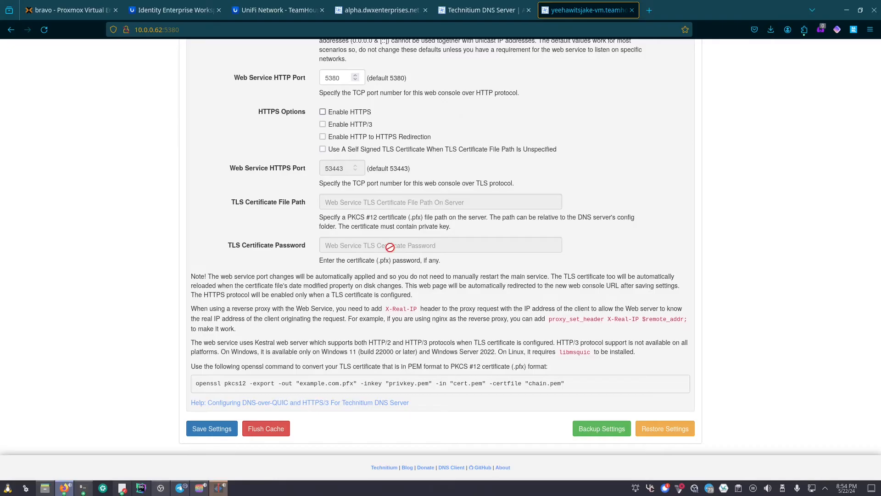
scroll(404, 242, up, 4)
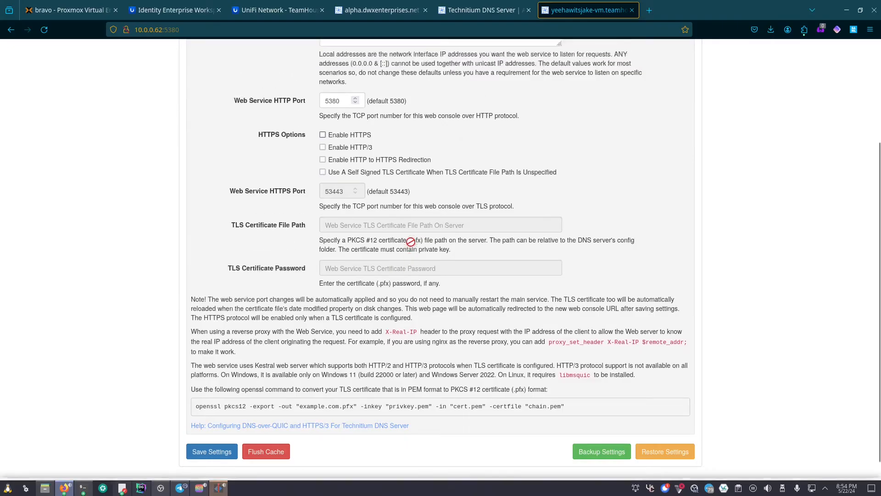
click(323, 128)
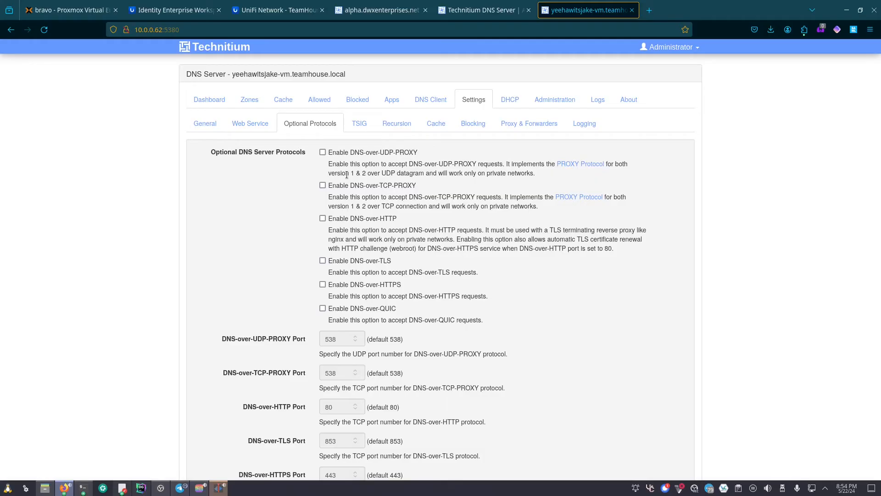
- Look over the Optional Protocols, TSIG and Recursion settings without changes
scroll(346, 174, down, 5)
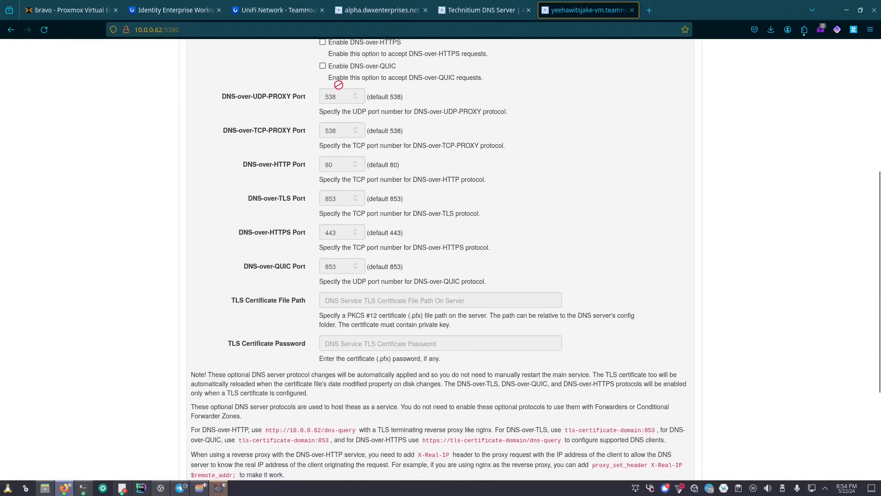
scroll(357, 257, down, 2)
scroll(357, 229, up, 10)
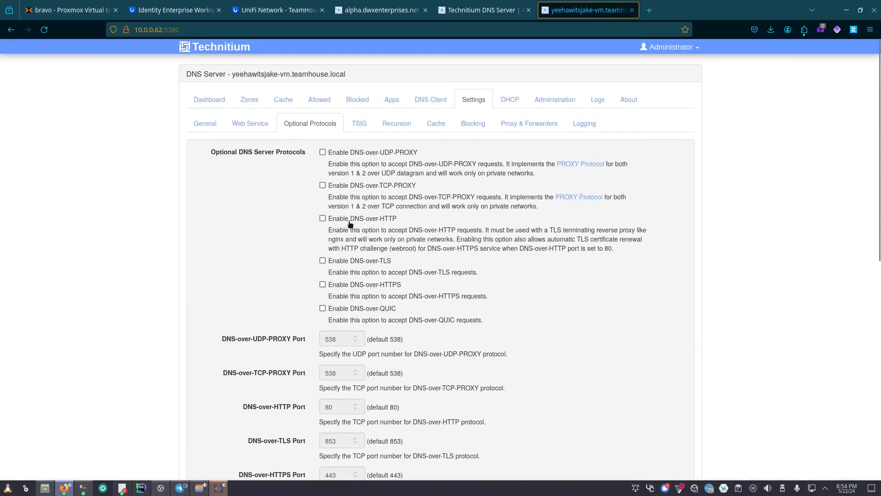
click(353, 121)
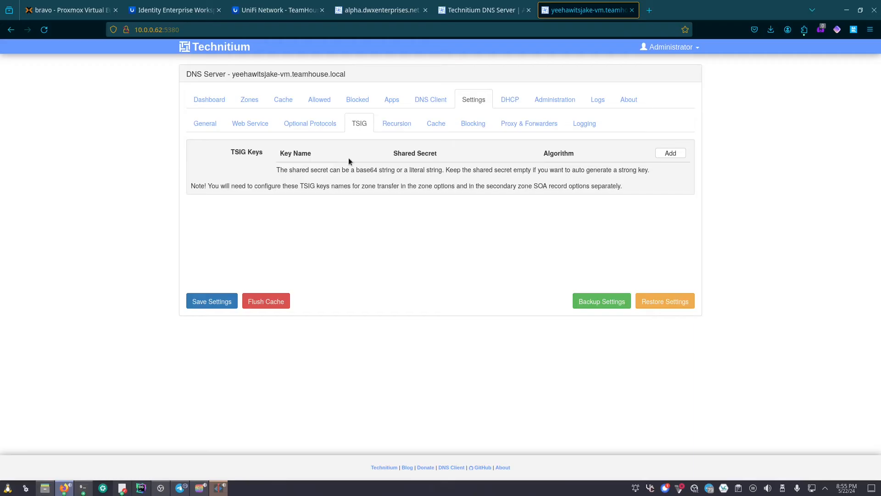
click(398, 124)
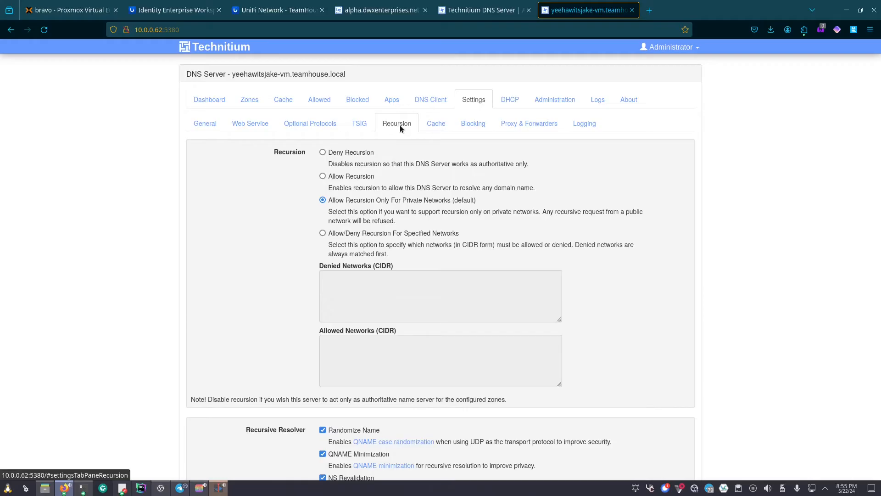
scroll(404, 124, down, 3)
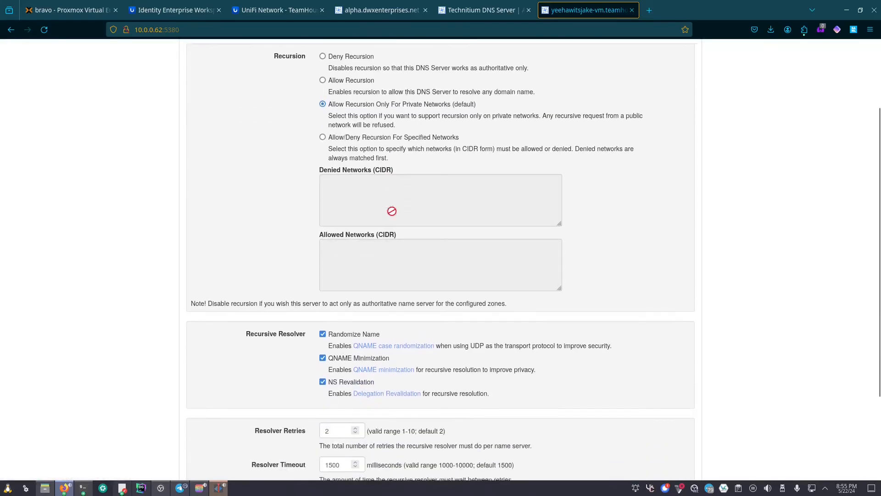
scroll(312, 225, down, 3)
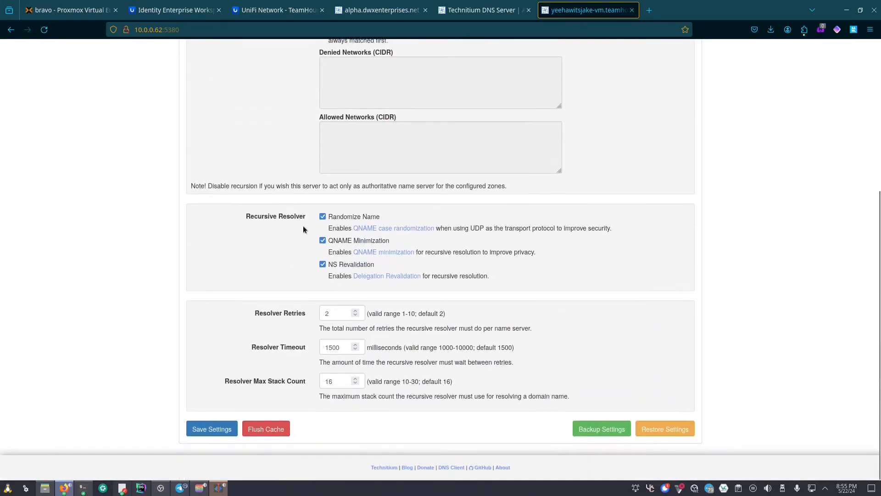
scroll(303, 230, up, 5)
- Check the Cache settings: Save Cache To Disk and Serve Stale on, 259200-second stale TTL
click(443, 123)
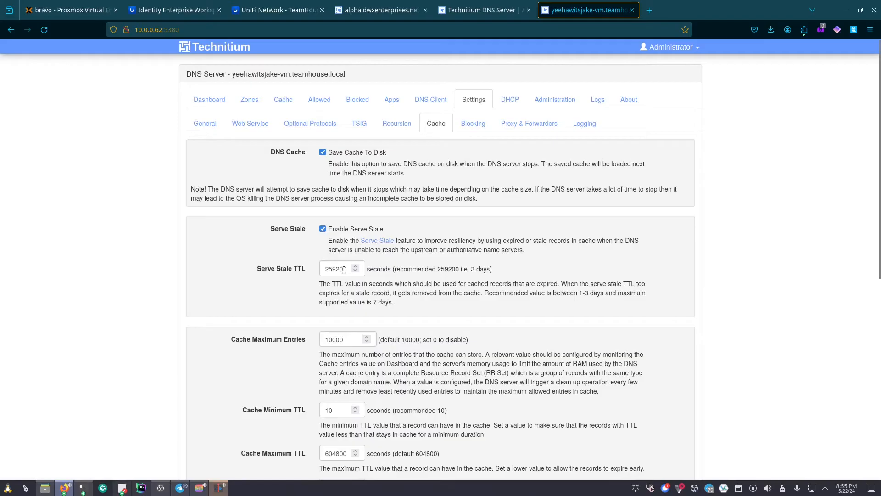
scroll(344, 271, down, 1)
scroll(344, 269, down, 5)
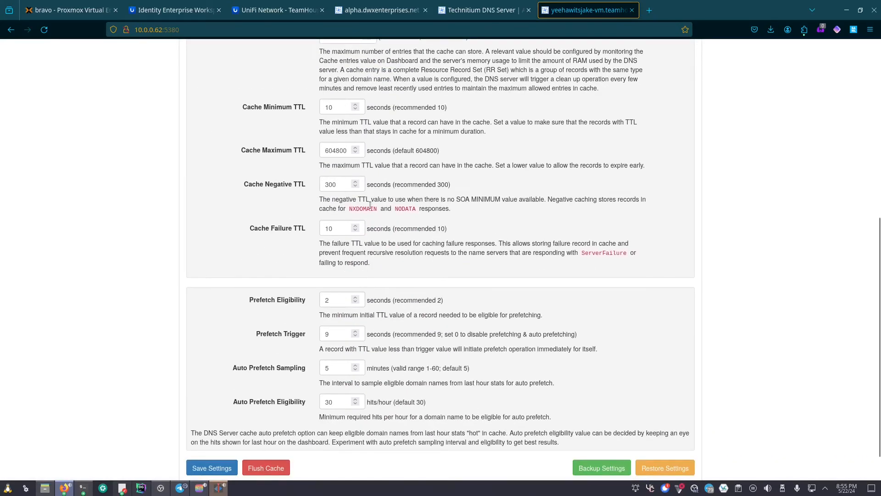
scroll(413, 275, up, 6)
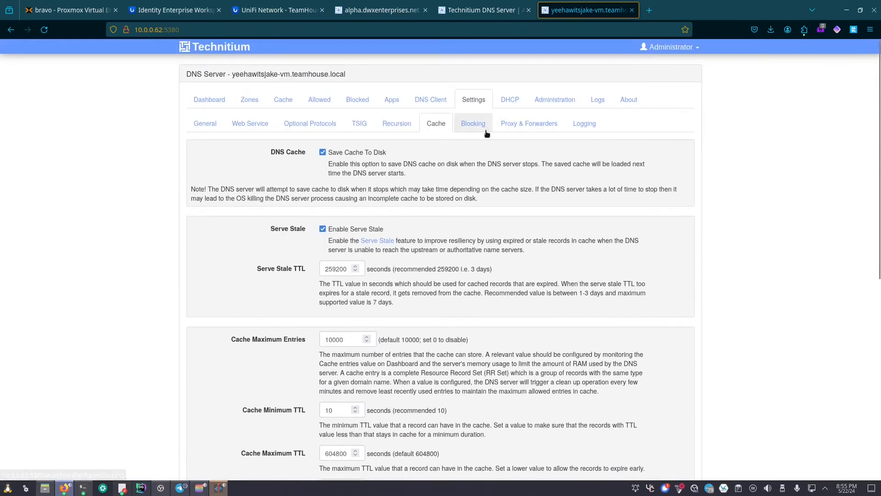
click(489, 128)
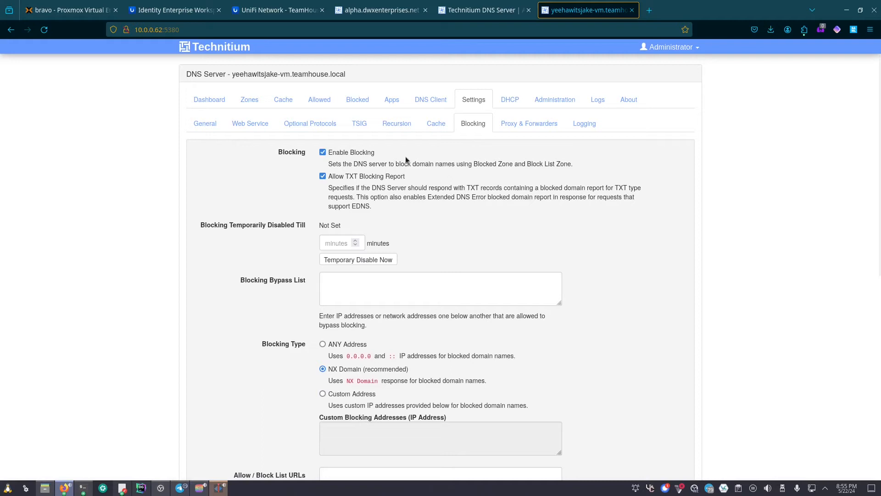
- Try ANY Address and NX Domain, settle on Custom Address, then compare with the alpha server's tab
scroll(335, 165, down, 2)
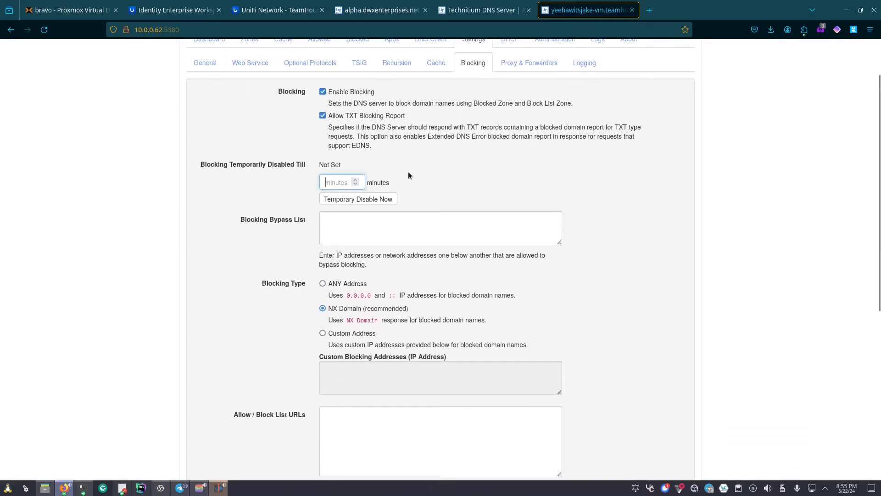
click(383, 220)
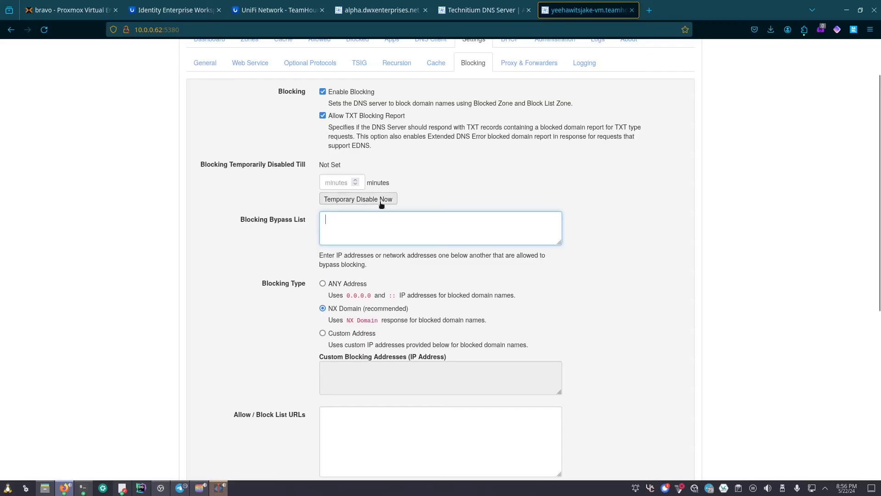
scroll(377, 202, down, 5)
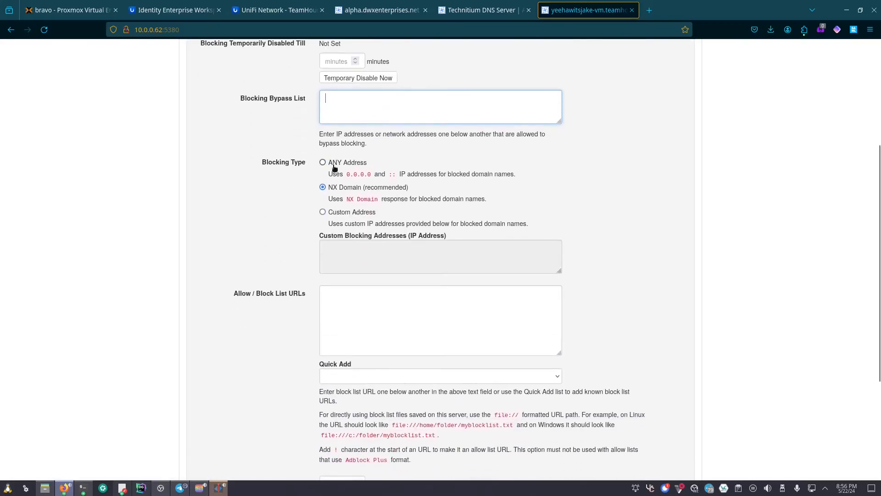
click(334, 167)
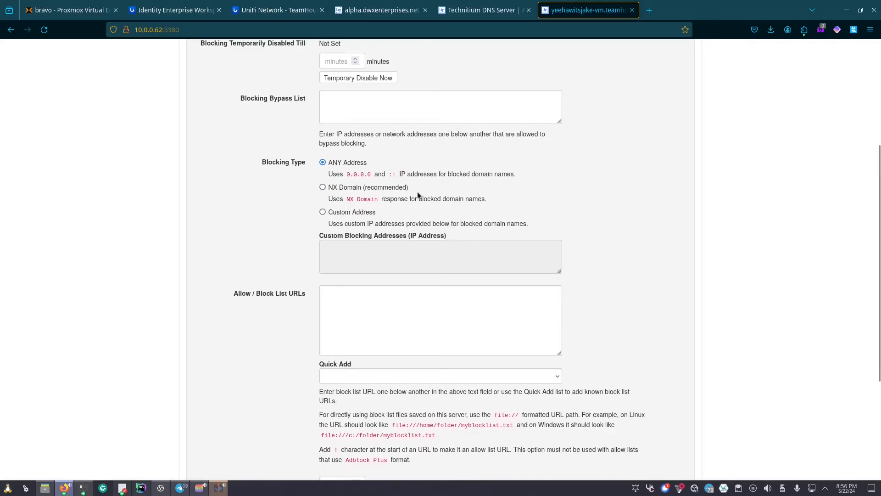
click(361, 188)
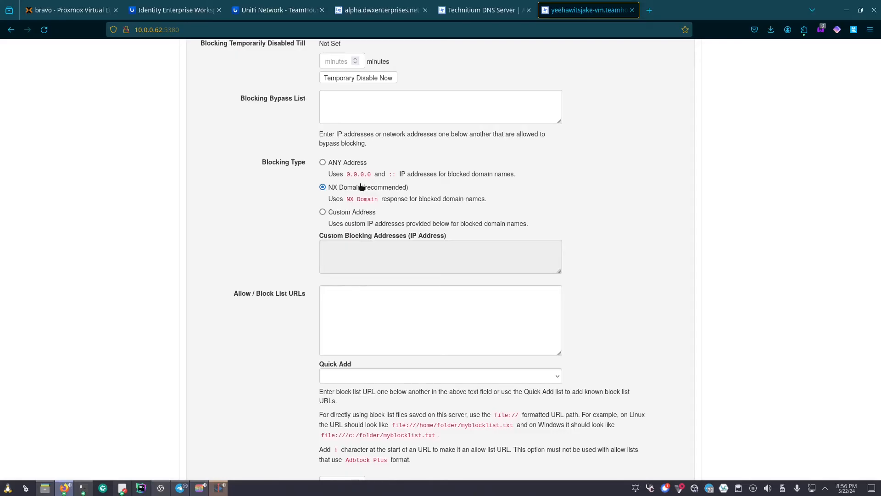
click(355, 213)
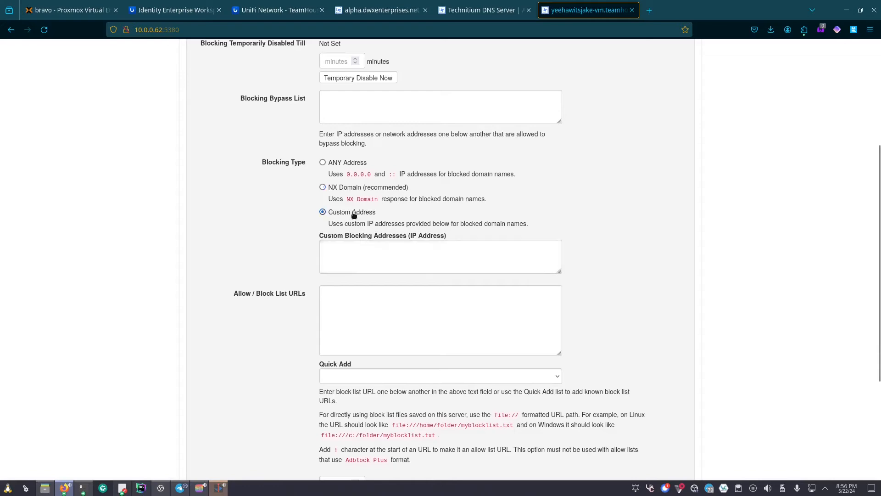
click(369, 242)
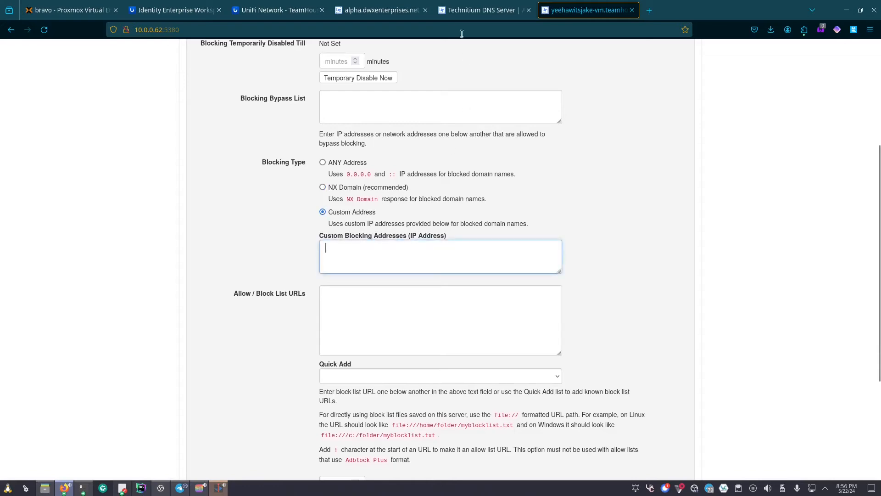
click(378, 11)
- Check the alpha server's custom blocking address, then set the VM's blocking to NX Domain
scroll(330, 216, down, 4)
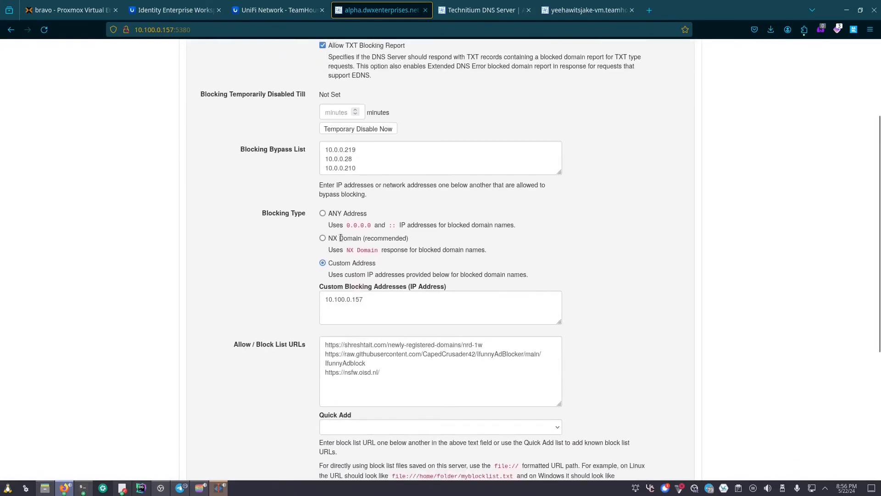
triple_click(340, 247)
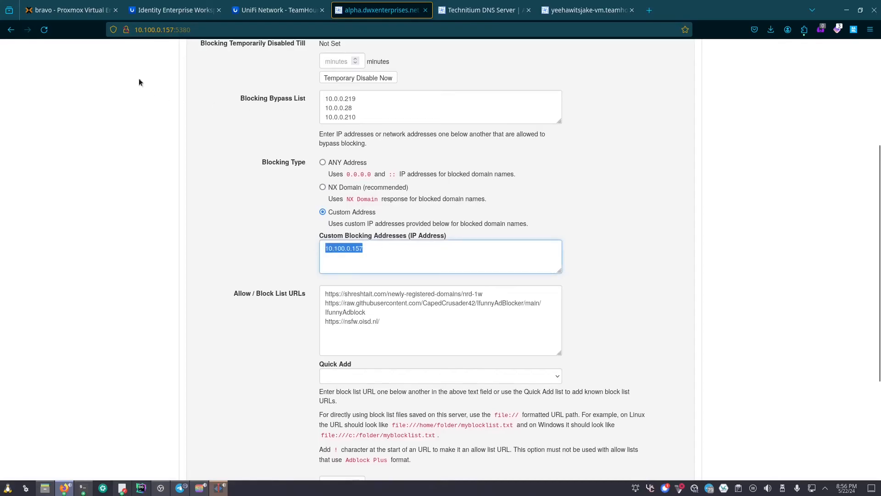
click(550, 14)
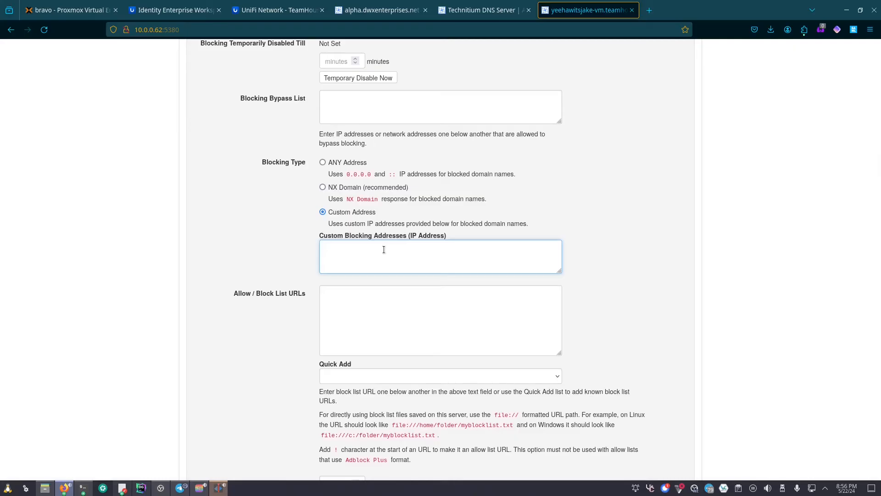
click(346, 182)
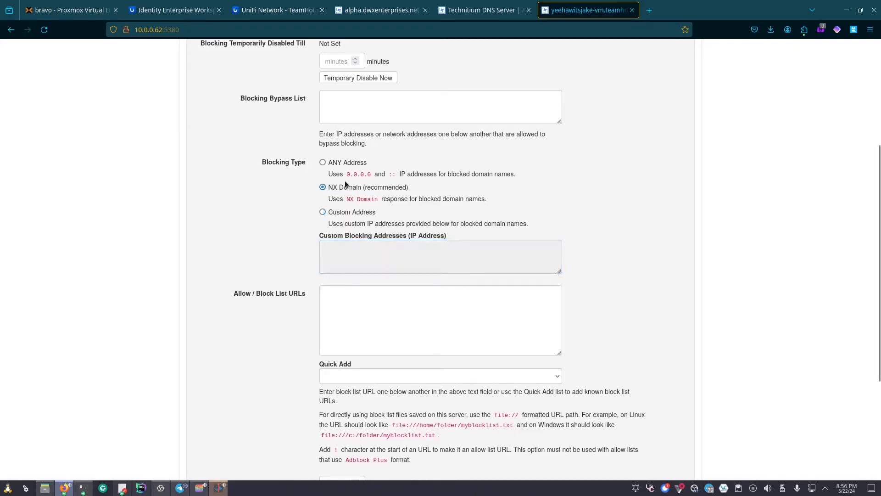
scroll(406, 293, down, 3)
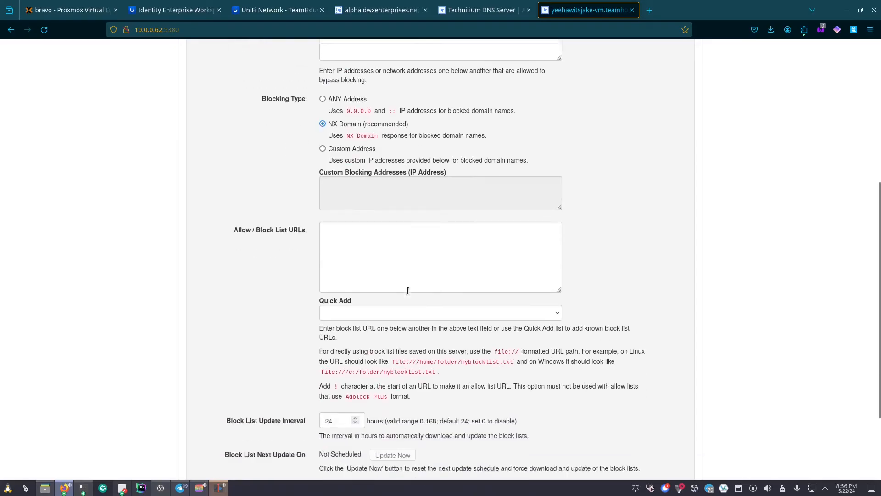
click(363, 177)
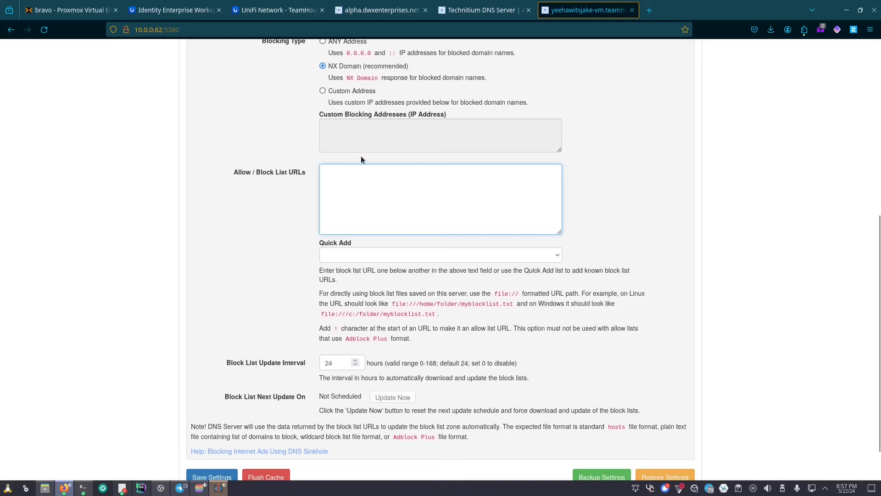
click(403, 256)
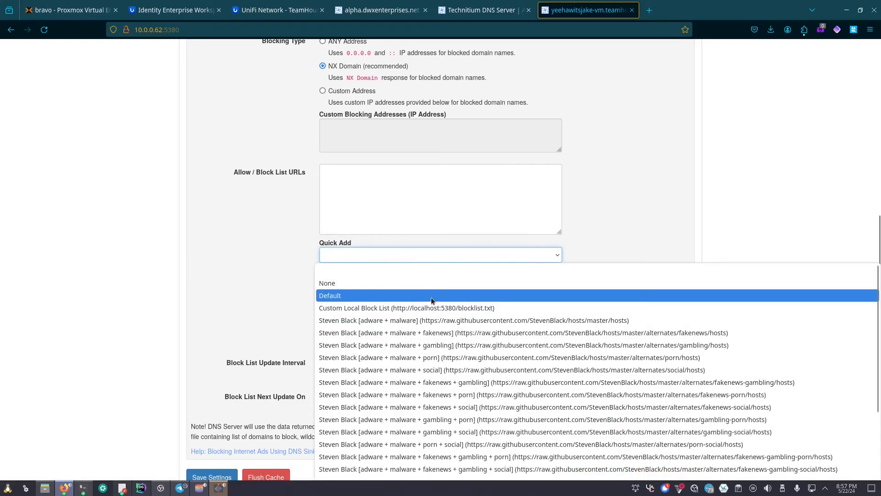
scroll(434, 301, down, 2)
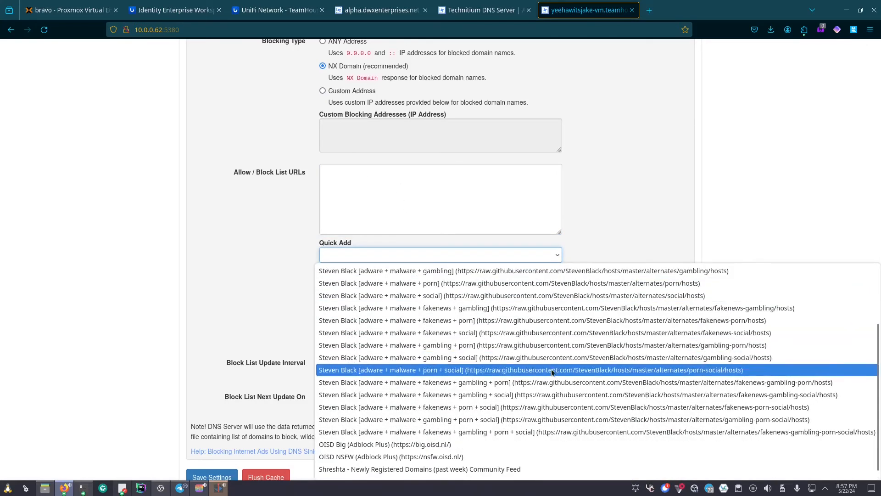
scroll(459, 413, down, 1)
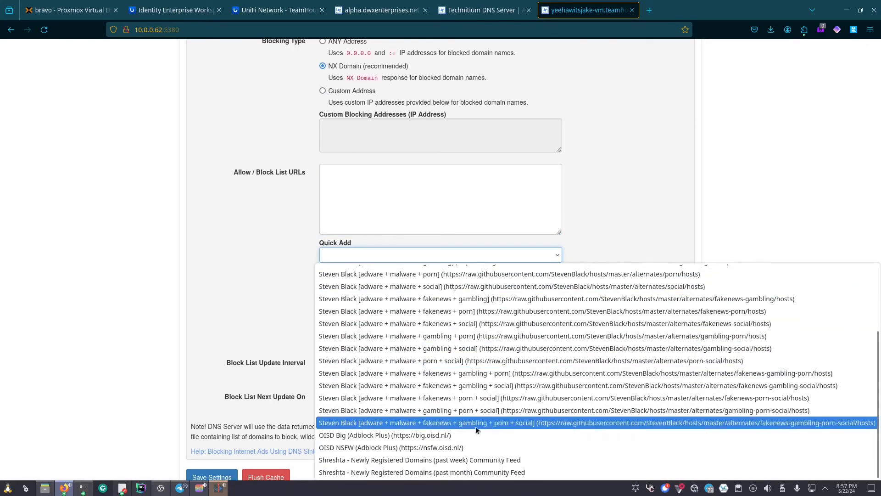
click(440, 447)
drag(392, 173, 318, 175)
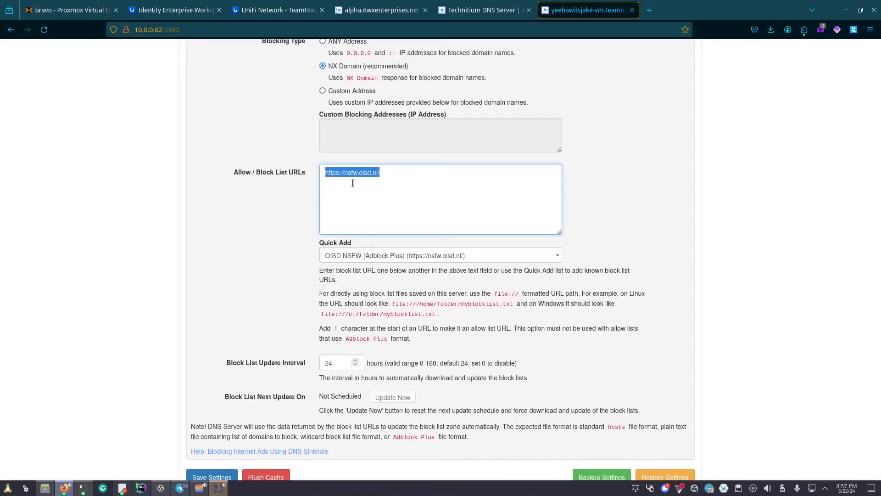
scroll(353, 182, down, 3)
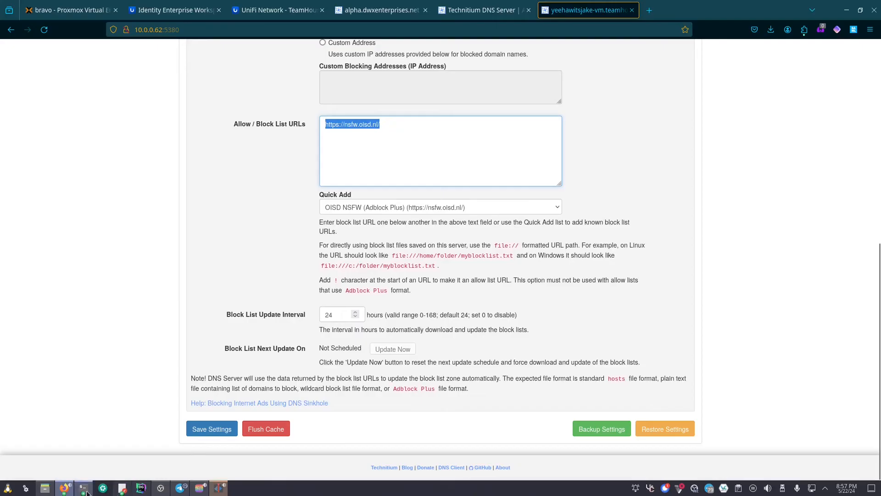
click(86, 489)
text(dig google.com @10.0.0.62)
key(Left)
key(Left)
key(Left)
key(Left)
key(Left)
key(Left)
key(Left)
key(Left)
key(Left)
key(Left)
key(BackSpace)
key(BackSpace)
key(BackSpace)
key(BackSpace)
key(BackSpace)
key(BackSpace)
key(BackSpace)
key(BackSpace)
key(BackSpace)
key(BackSpace)
text(e621.net)
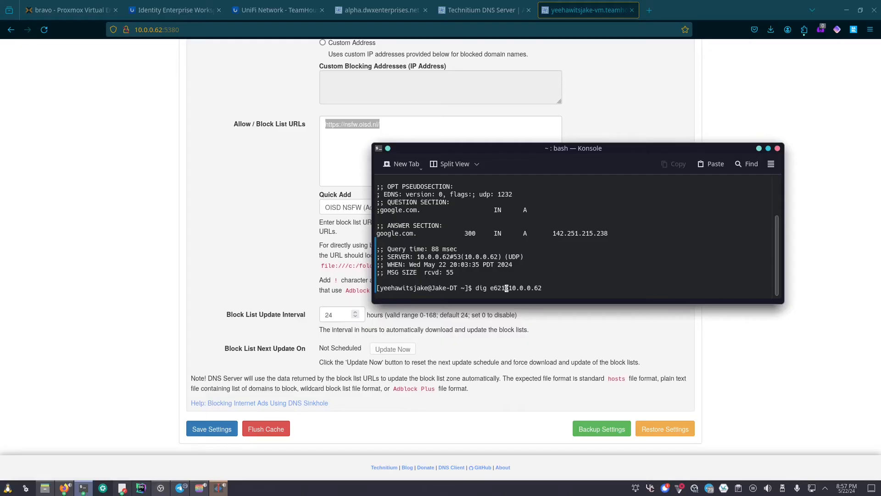
key(Return)
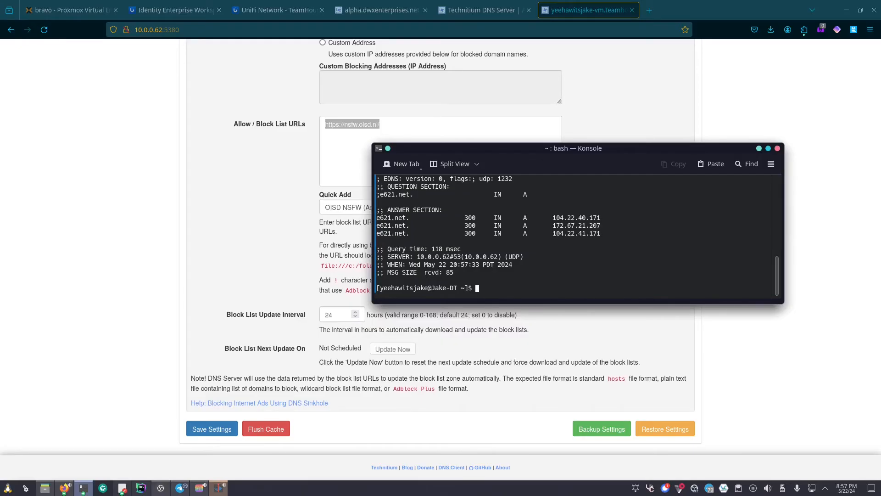
- Check the three e621.net answer addresses, then move the terminal off screen
drag(608, 233, 481, 211)
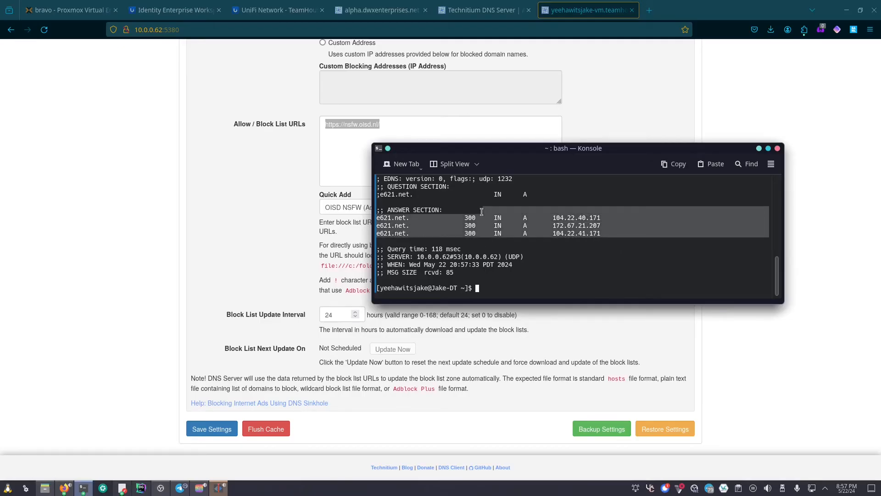
click(546, 218)
drag(598, 149, 593, 0)
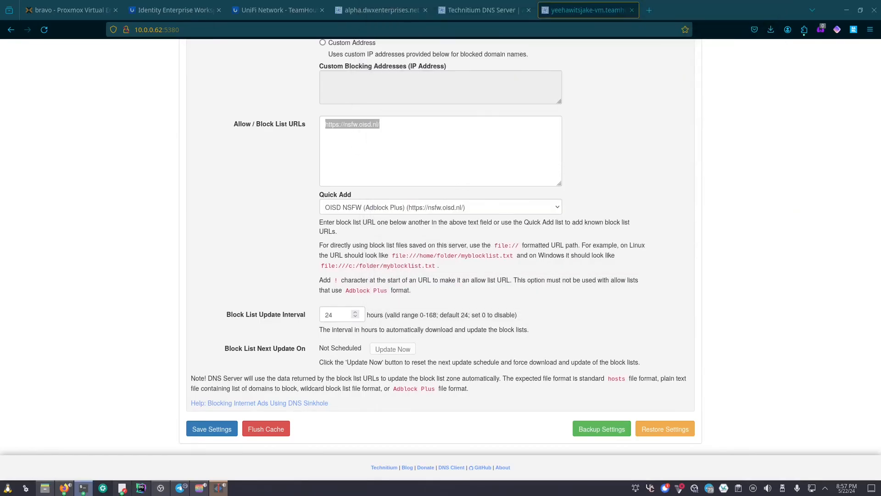
click(375, 147)
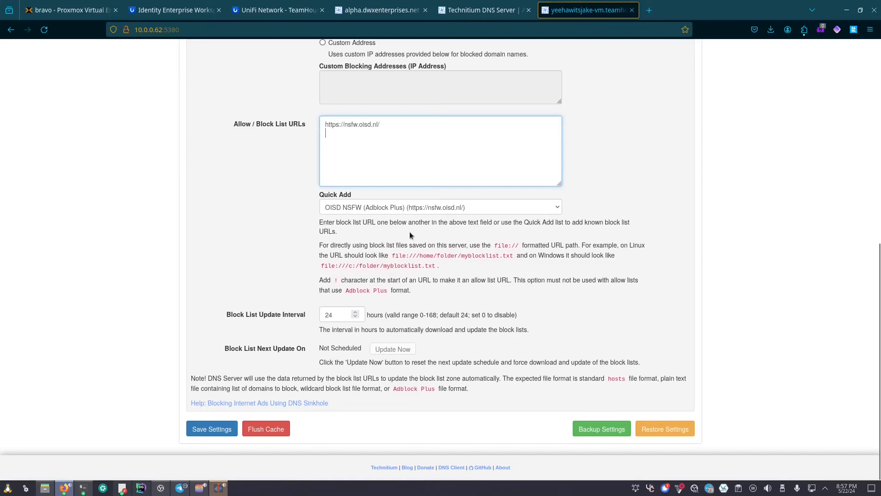
- Save the new blocking settings and flush the DNS server cache
click(233, 426)
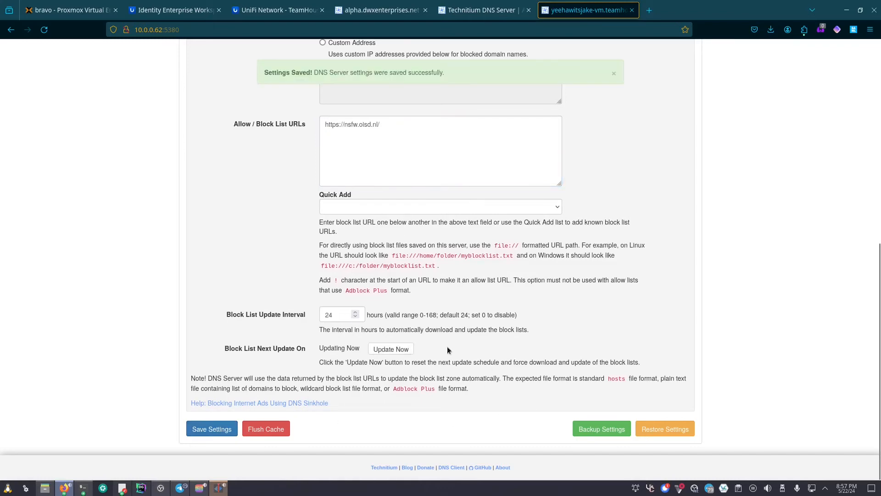
click(265, 429)
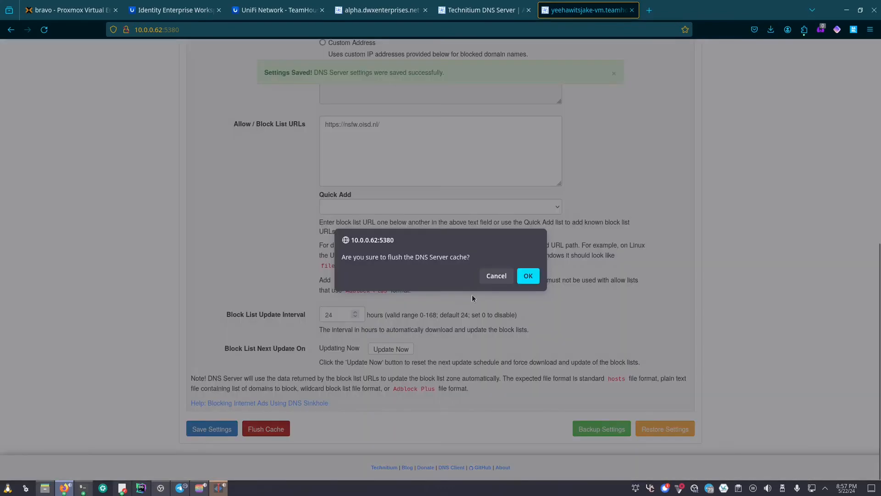
click(527, 277)
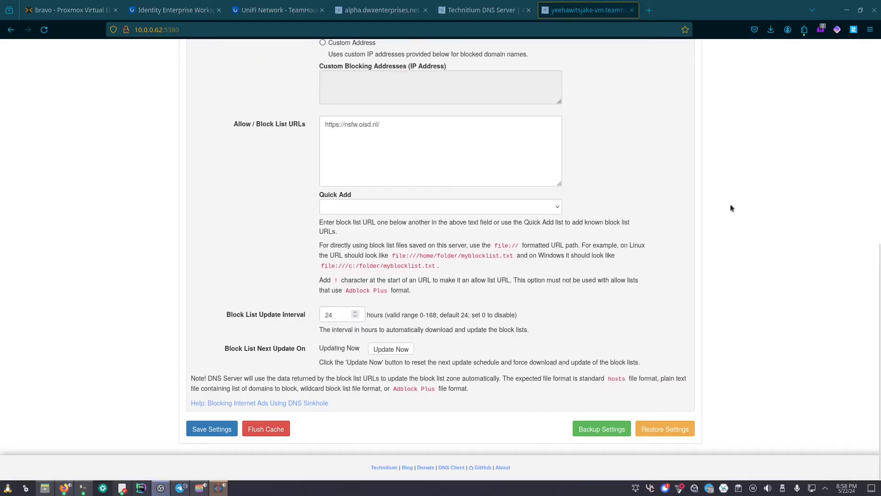
- Confirm in Konsole that e621.net now returns NXDOMAIN as Blocked, then minimise the terminal
drag(572, 0, 495, 162)
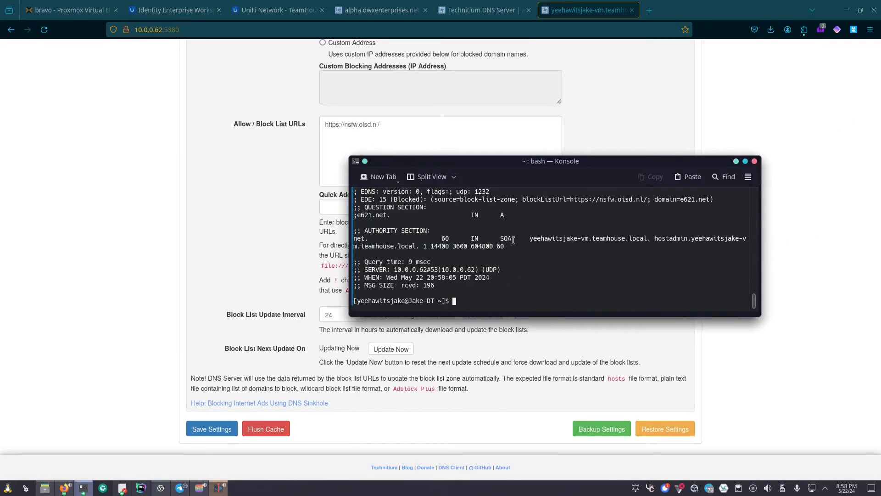
scroll(509, 241, up, 1)
drag(380, 224, 441, 225)
triple_click(527, 223)
click(556, 248)
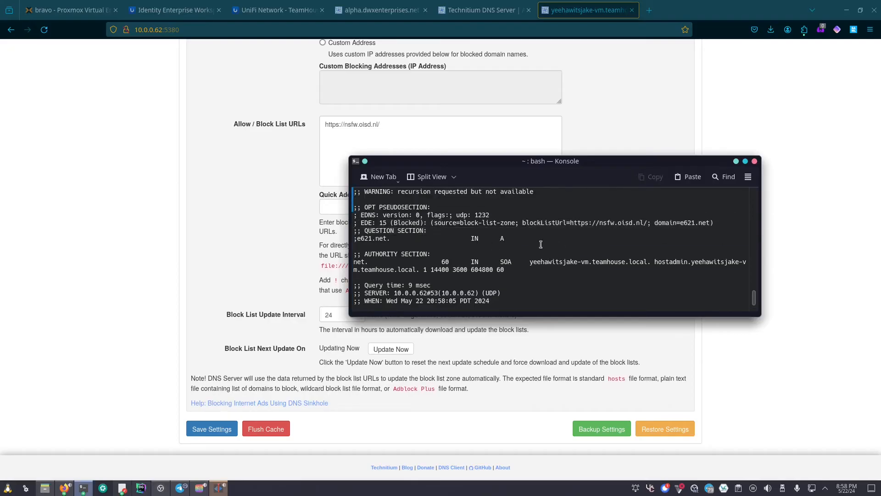
scroll(469, 214, up, 1)
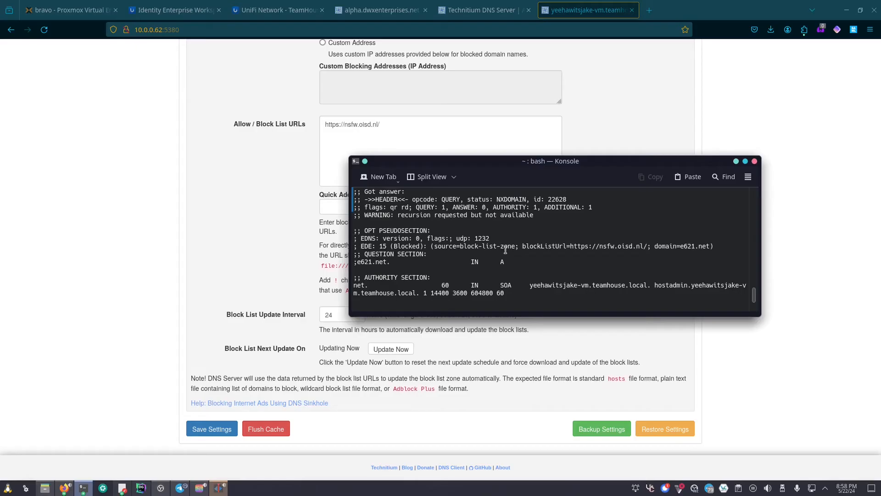
scroll(506, 249, down, 1)
triple_click(510, 270)
drag(510, 270, 366, 255)
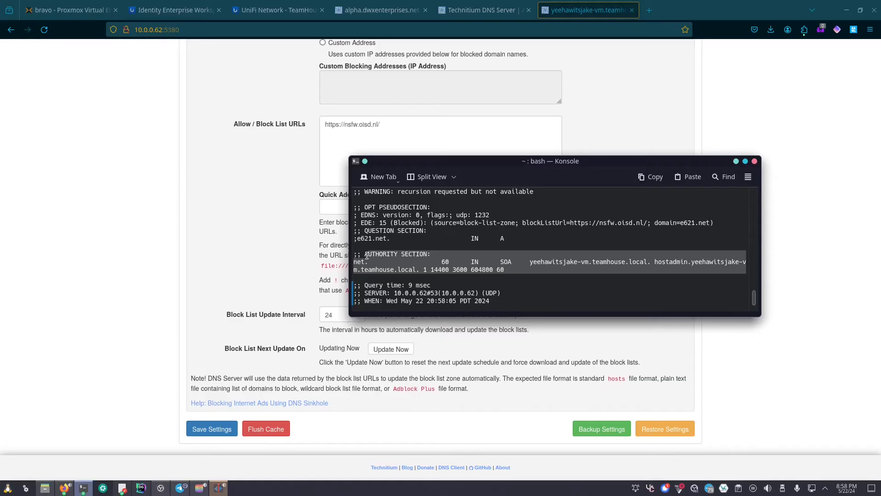
scroll(375, 255, down, 1)
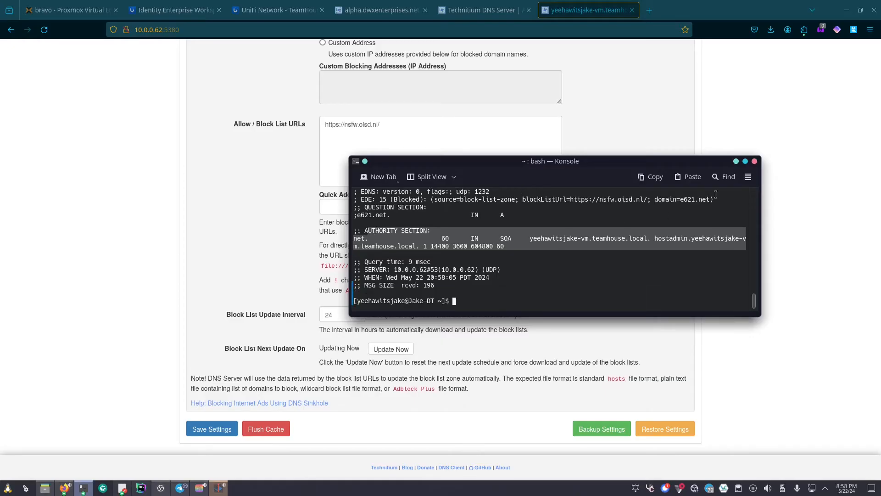
click(737, 162)
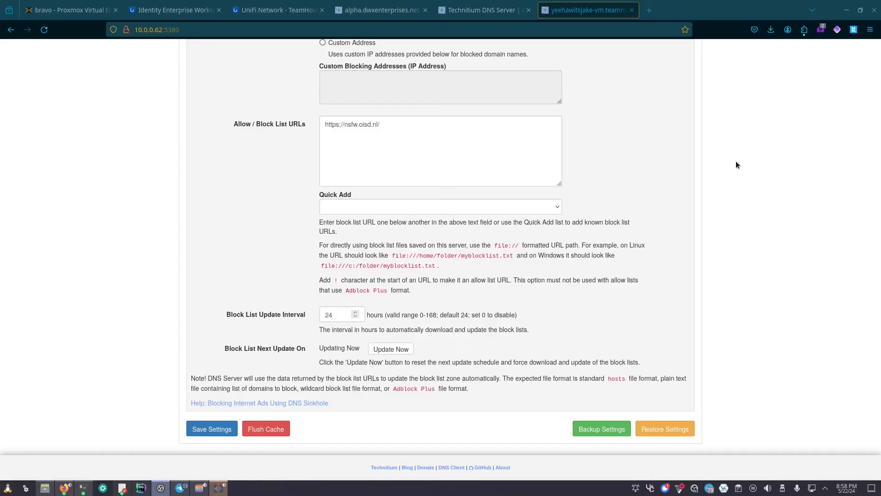
click(383, 10)
drag(486, 294, 311, 292)
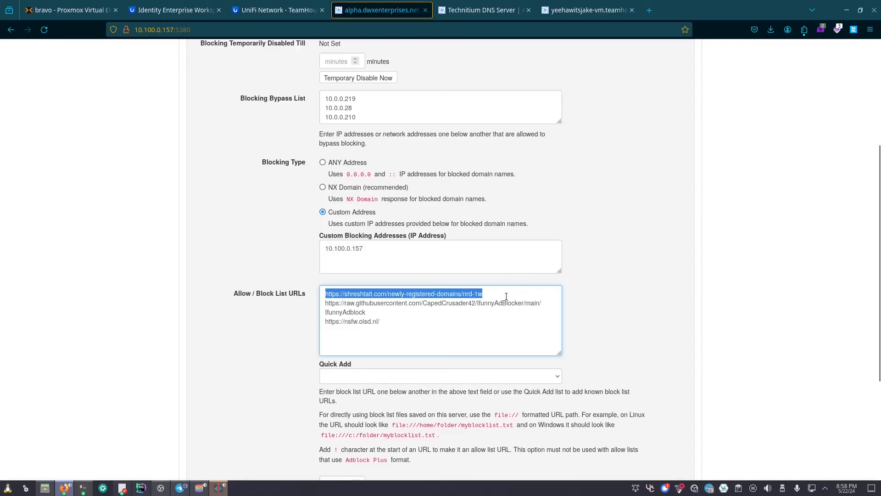
drag(502, 293, 290, 284)
click(589, 14)
- Open the Proxy & Forwarders settings and confirm the Forwarders list is empty
scroll(467, 321, up, 8)
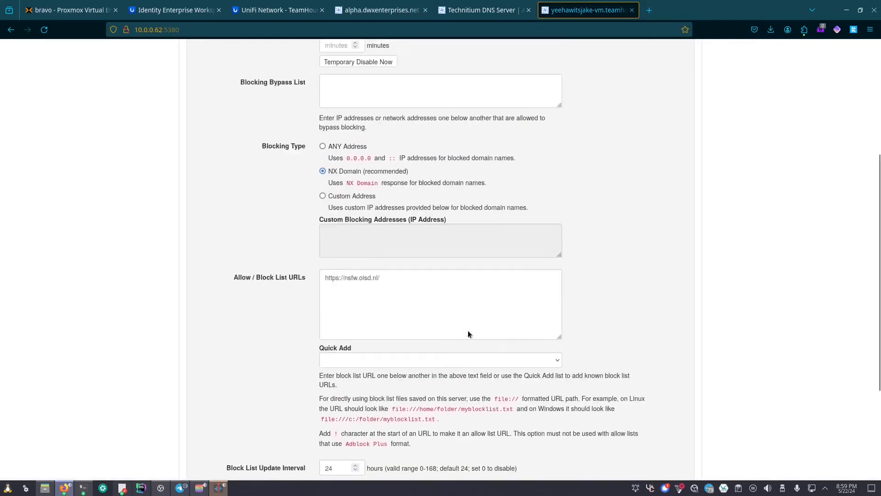
click(520, 128)
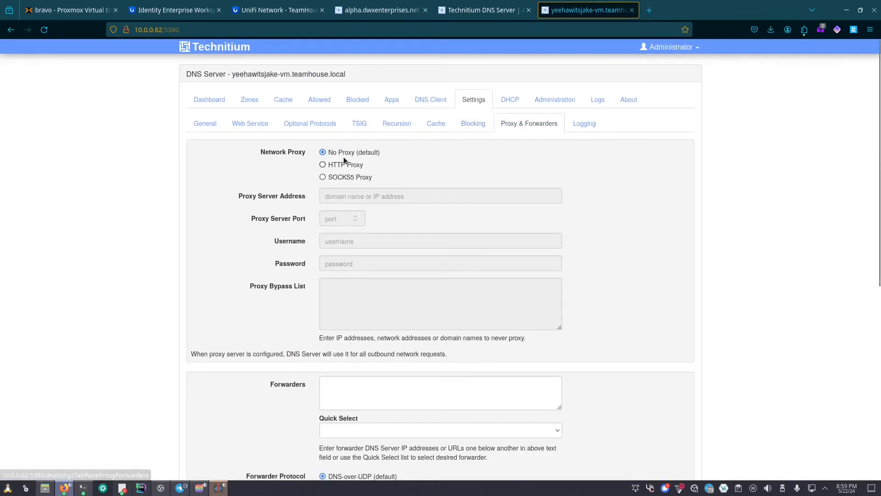
scroll(434, 227, down, 3)
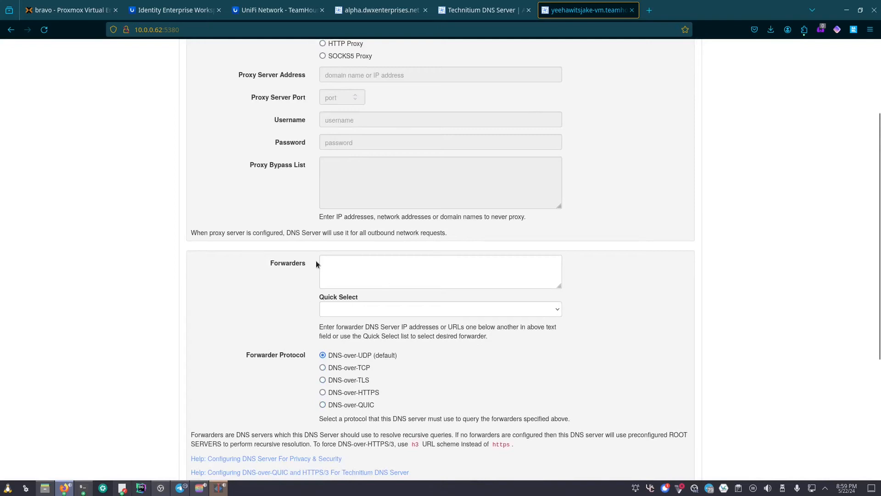
scroll(414, 257, down, 2)
click(397, 216)
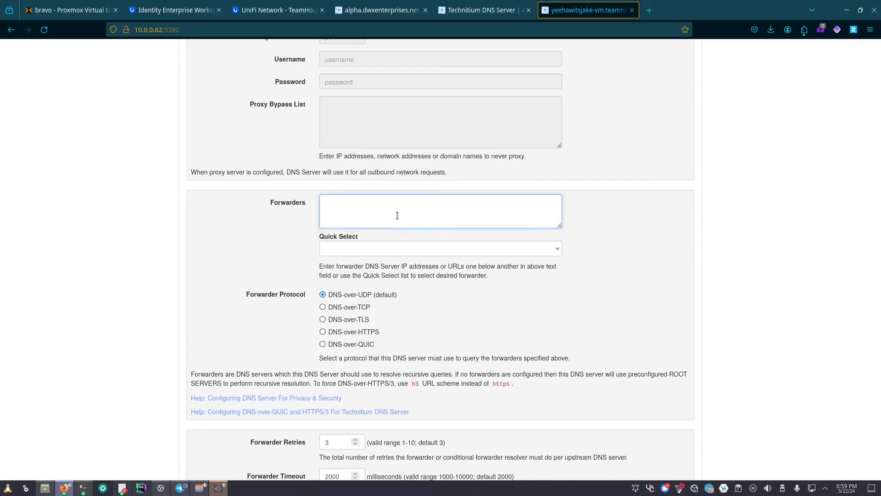
scroll(404, 212, down, 4)
scroll(406, 211, up, 10)
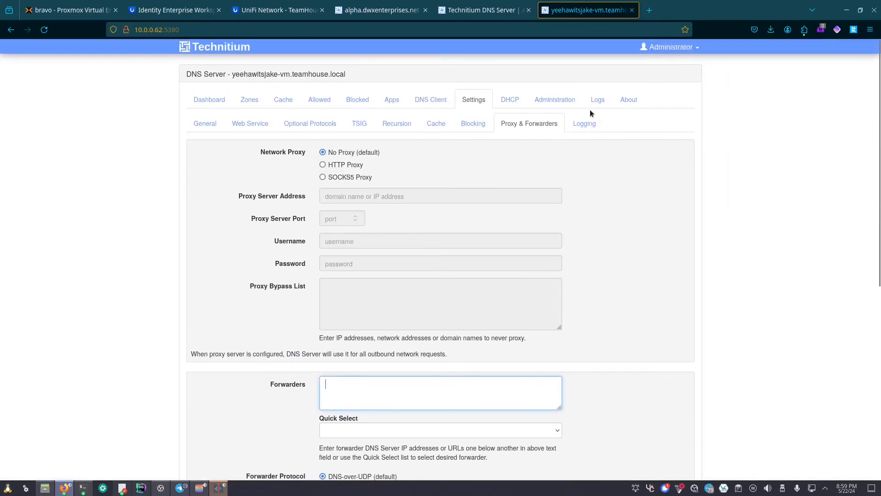
- Open the Logging settings, showing logging to the logs folder with Max Log File Days 0
click(586, 123)
scroll(377, 155, down, 2)
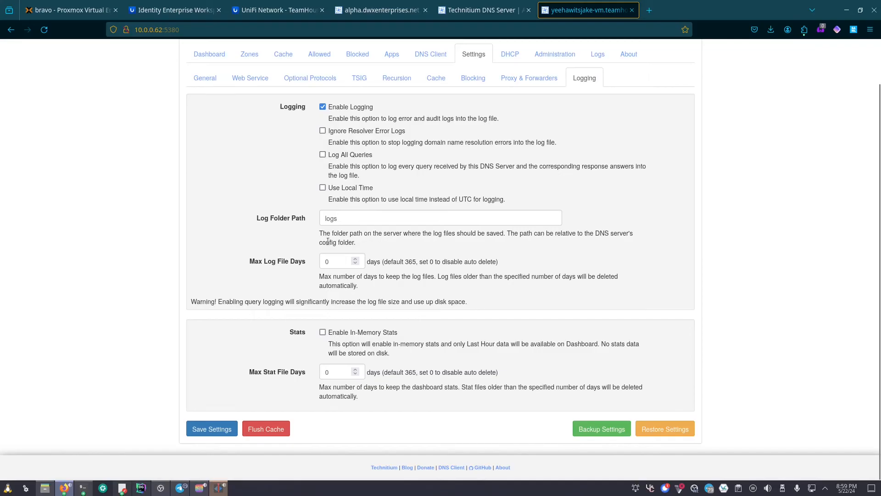
scroll(350, 327, up, 1)
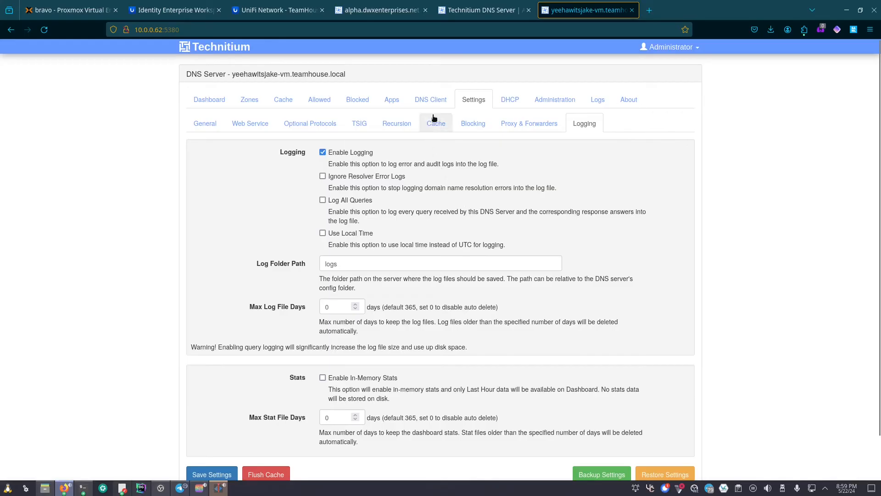
- Scroll through all 22 DNS App Store apps and close the store without installing any
click(394, 96)
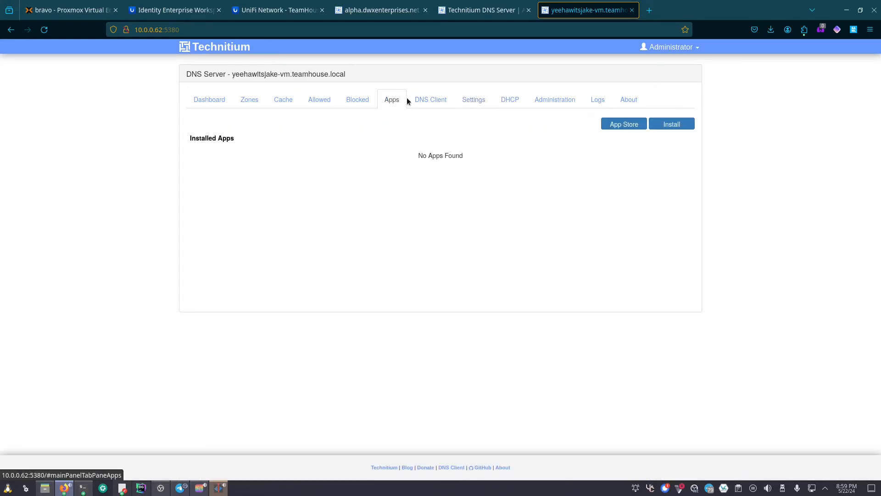
click(623, 123)
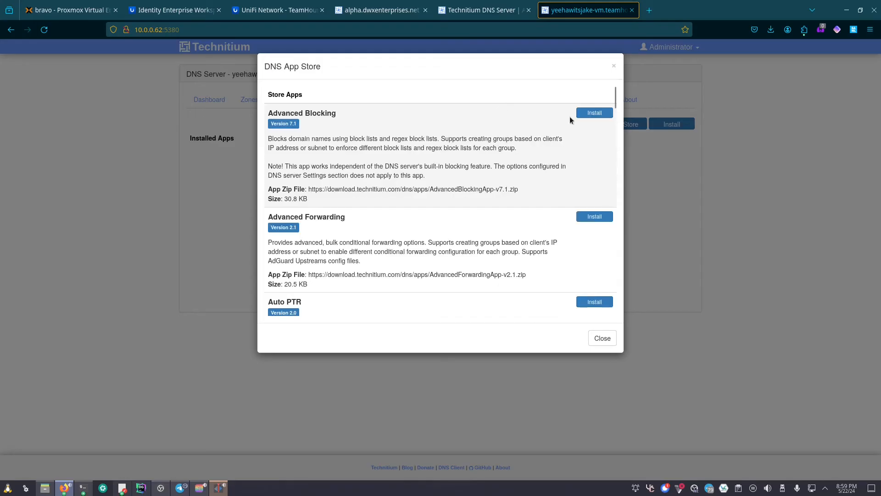
scroll(572, 148, down, 2)
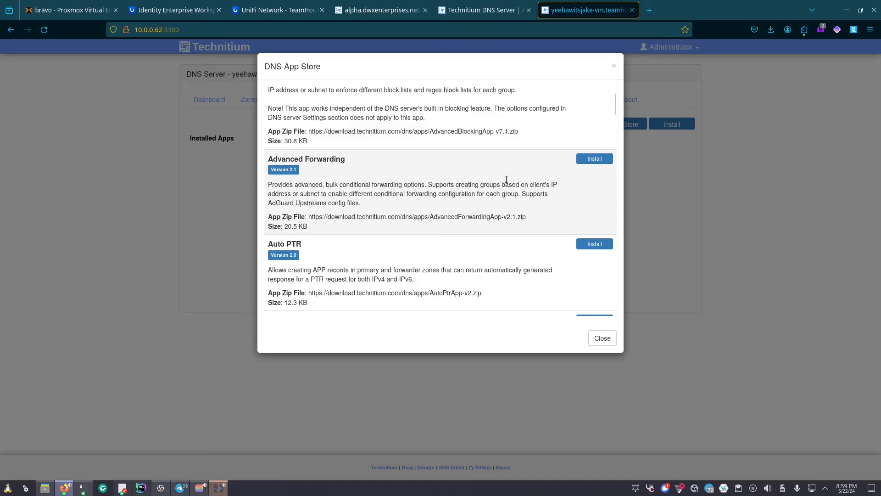
scroll(508, 179, down, 2)
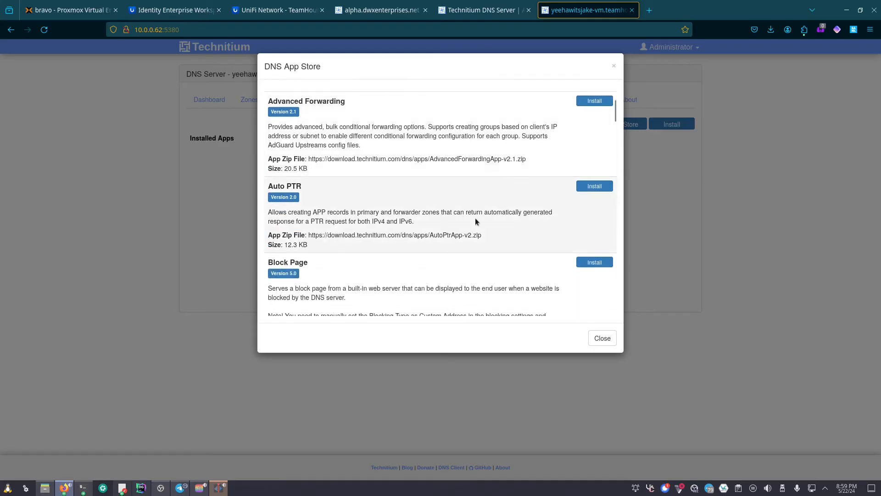
scroll(475, 217, down, 4)
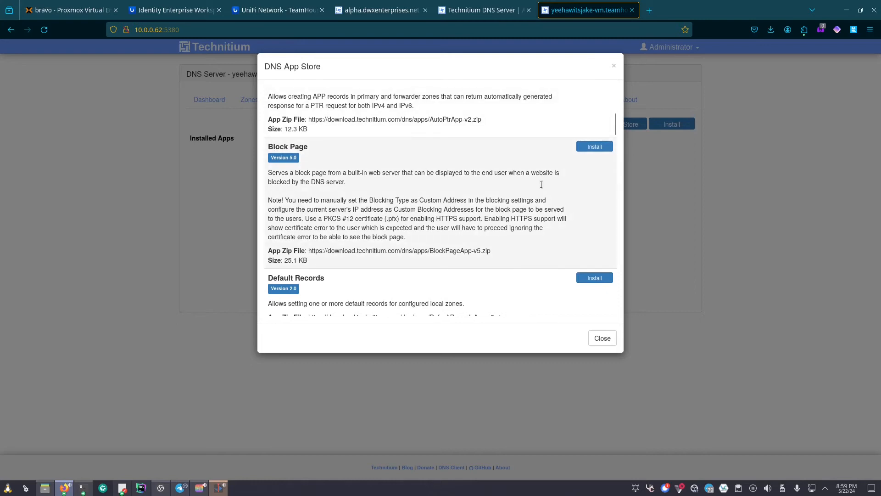
scroll(389, 174, down, 6)
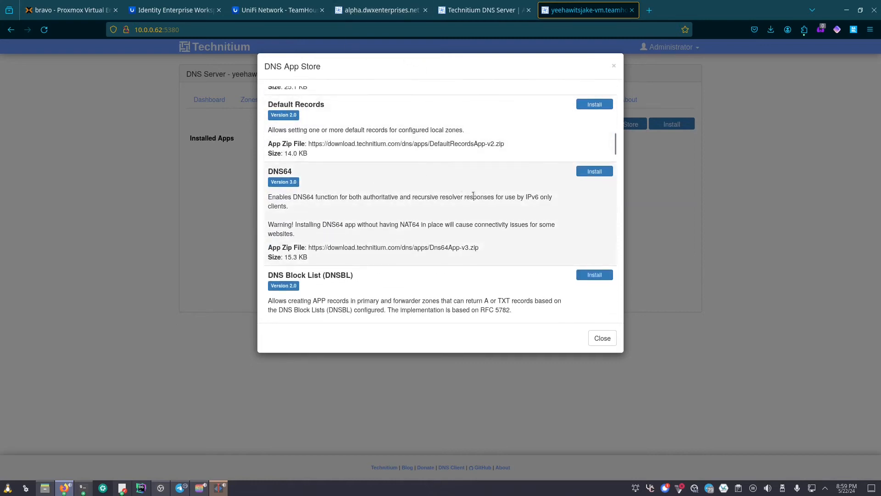
scroll(485, 194, down, 4)
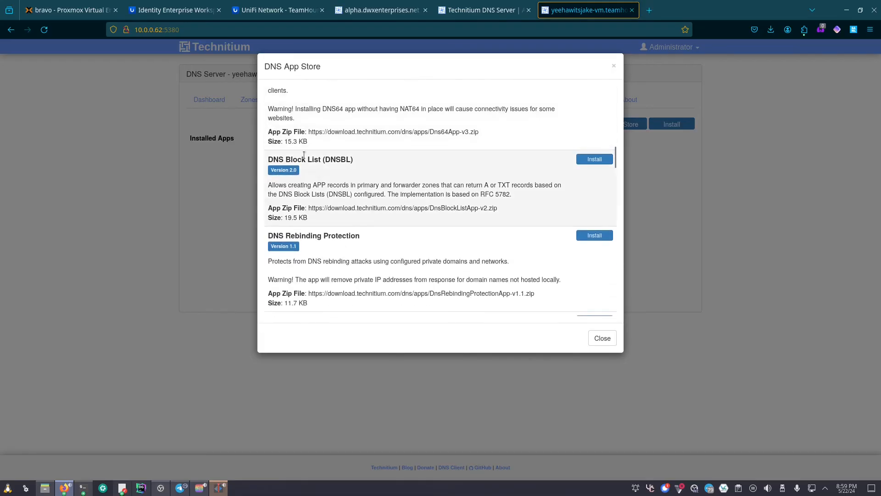
scroll(413, 179, down, 2)
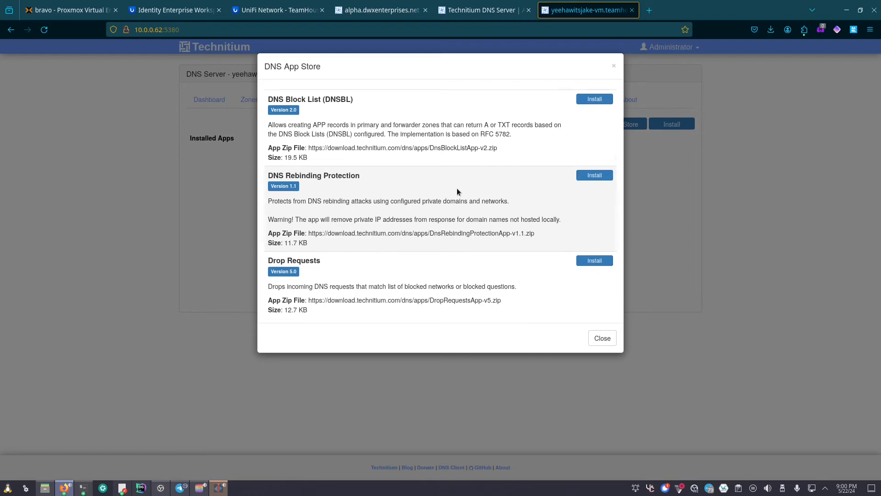
scroll(328, 183, down, 3)
scroll(328, 216, down, 1)
scroll(328, 215, down, 5)
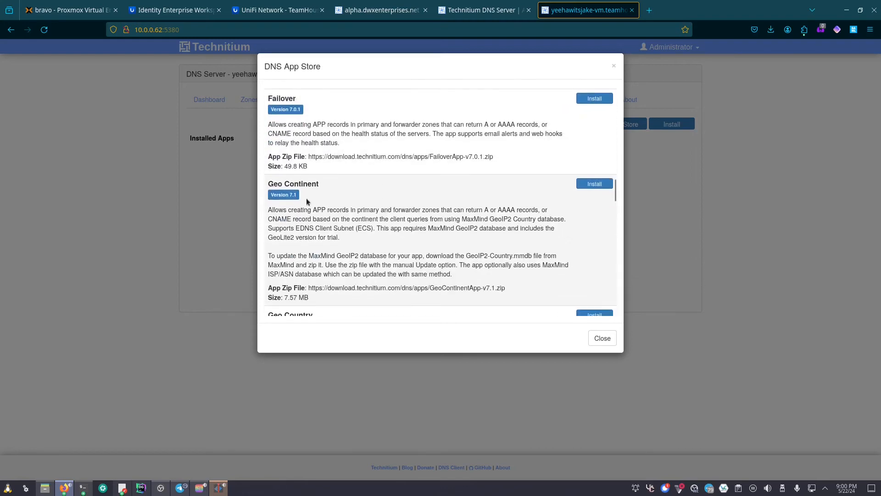
scroll(463, 198, down, 10)
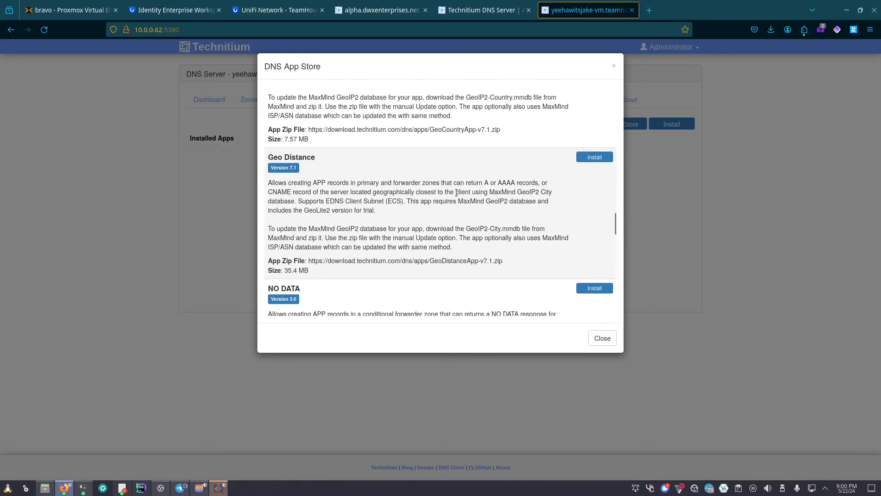
scroll(458, 192, down, 10)
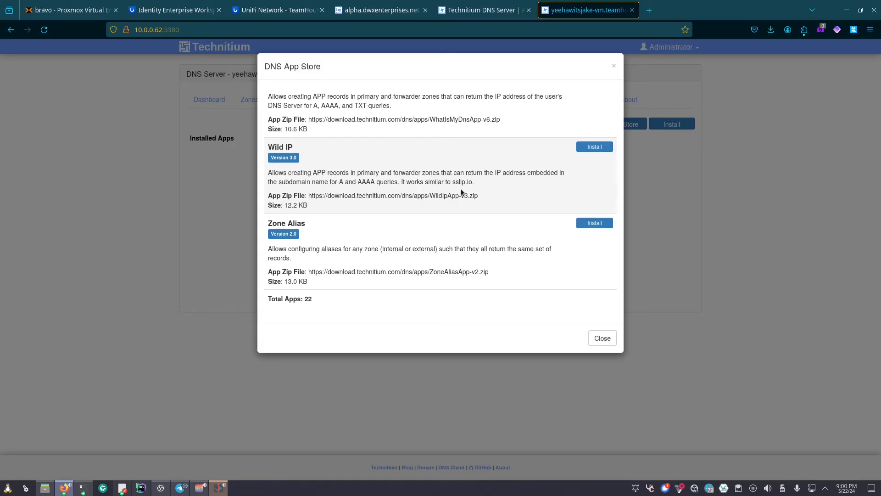
click(597, 339)
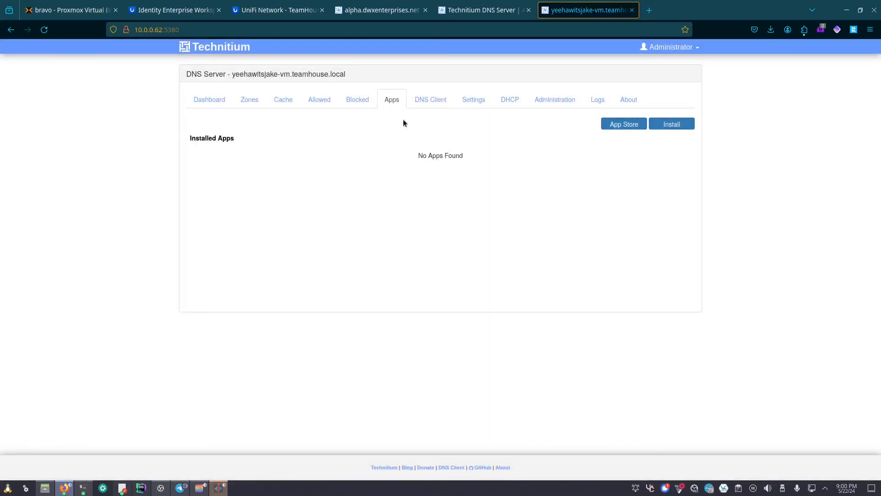
- Review the Blocked, Allowed and refreshed Cache lists, then view the six zones
click(357, 100)
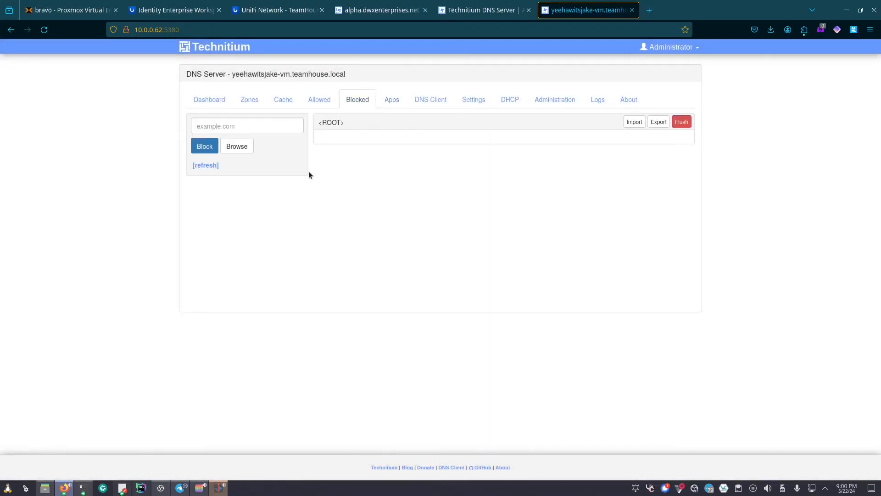
click(314, 99)
click(207, 167)
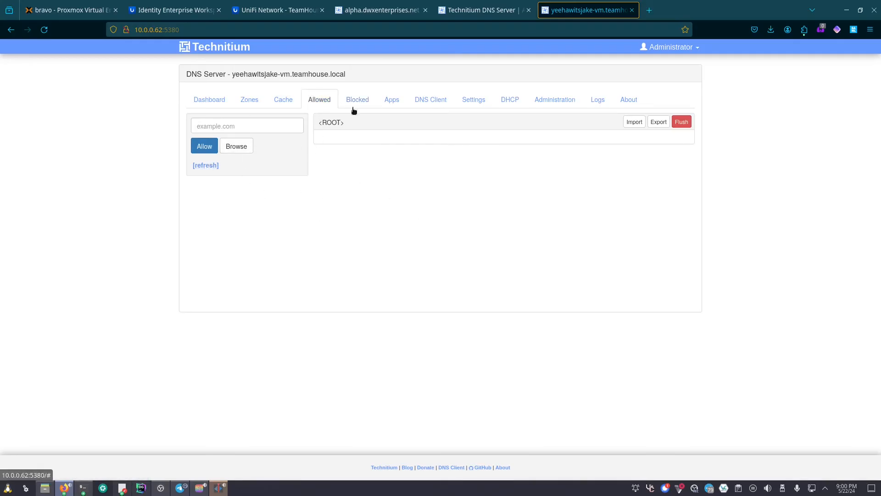
click(283, 100)
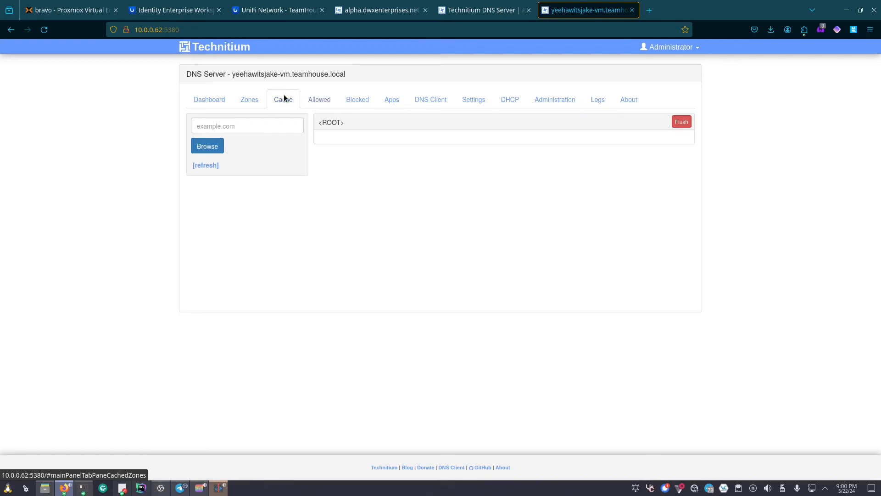
click(206, 165)
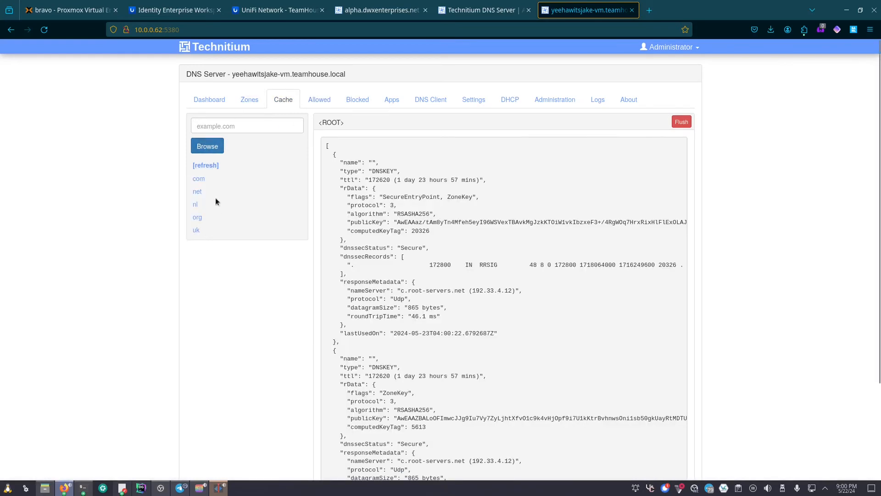
click(249, 99)
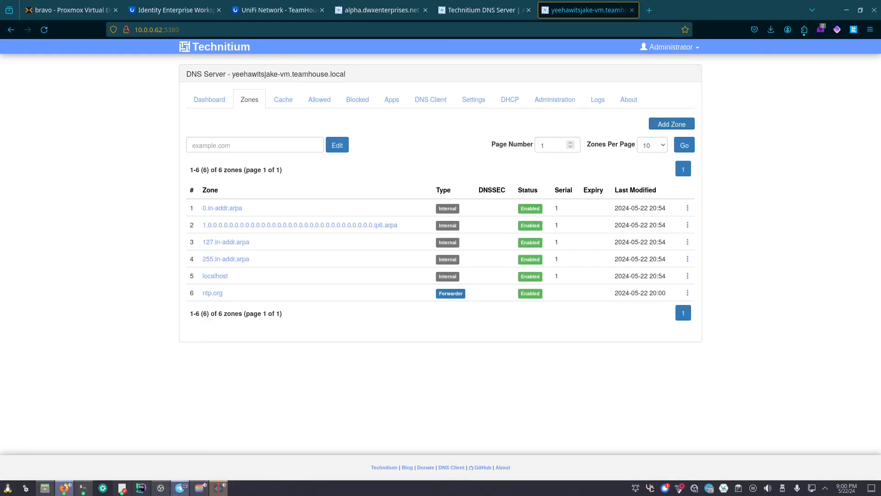
- In Konsole, rerun the dig against 10.0.0.62 for yeehawitsjakeswebsite.net
click(82, 488)
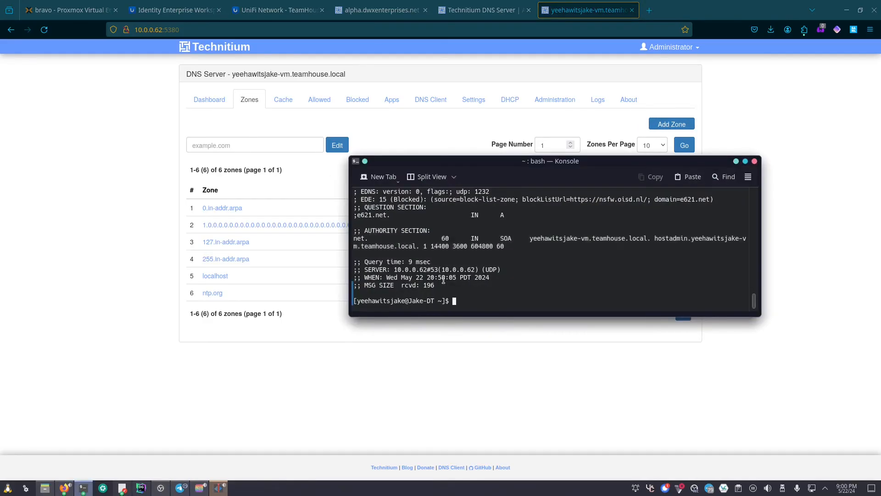
key(Up)
key(Left)
key(Left)
key(Left)
key(Left)
key(Left)
key(Left)
key(Left)
key(Left)
key(Left)
key(Left)
key(Left)
key(Left)
key(Left)
key(Left)
key(BackSpace)
key(BackSpace)
key(BackSpace)
key(BackSpace)
text(yeehawitsjakesweb)
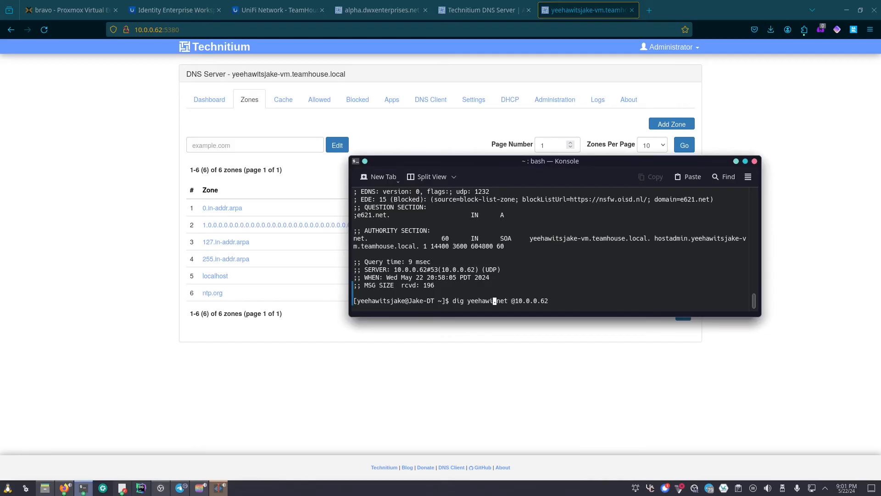
text(site)
key(Return)
- Confirm the lookup answers NXDOMAIN, then move the terminal out of the way
scroll(501, 296, up, 2)
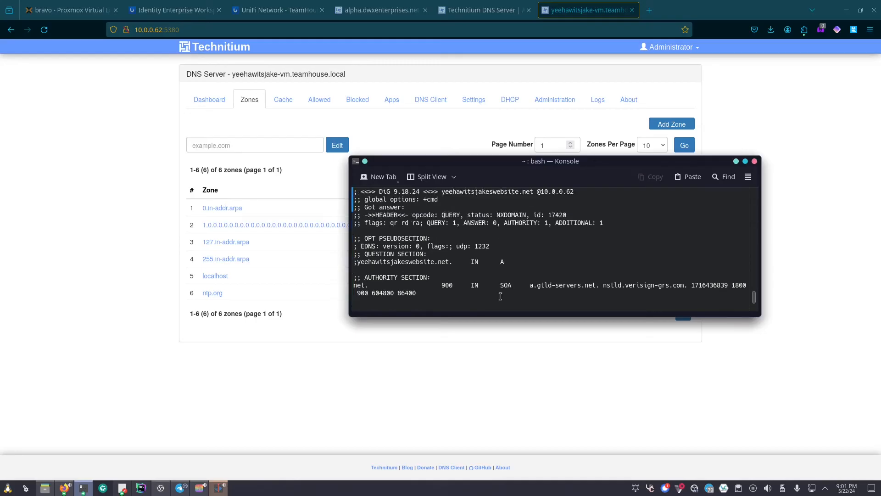
double_click(510, 214)
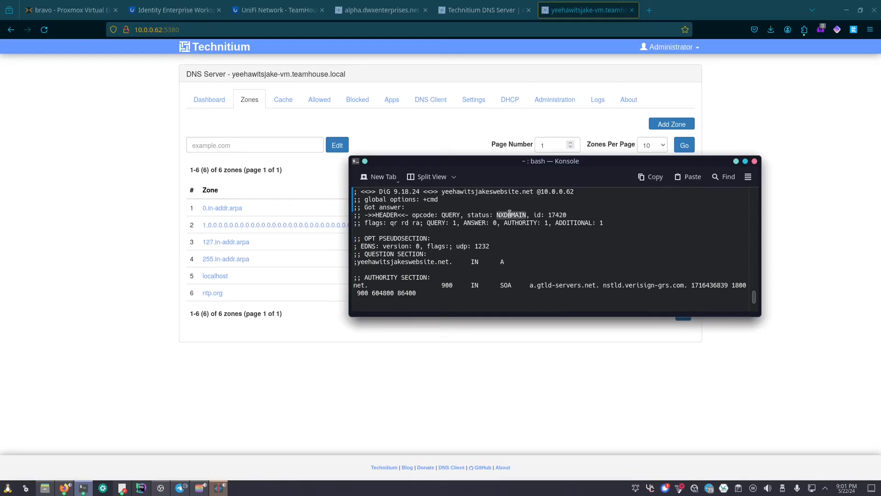
scroll(510, 215, up, 1)
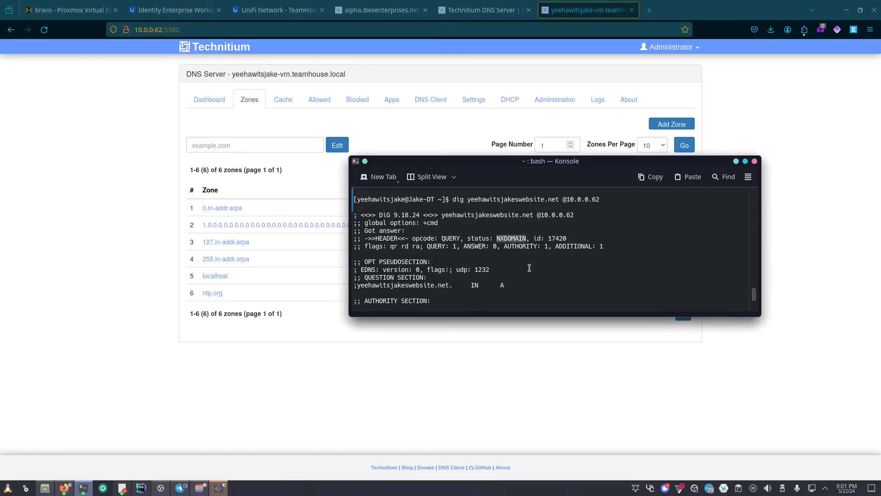
scroll(535, 237, down, 3)
click(535, 238)
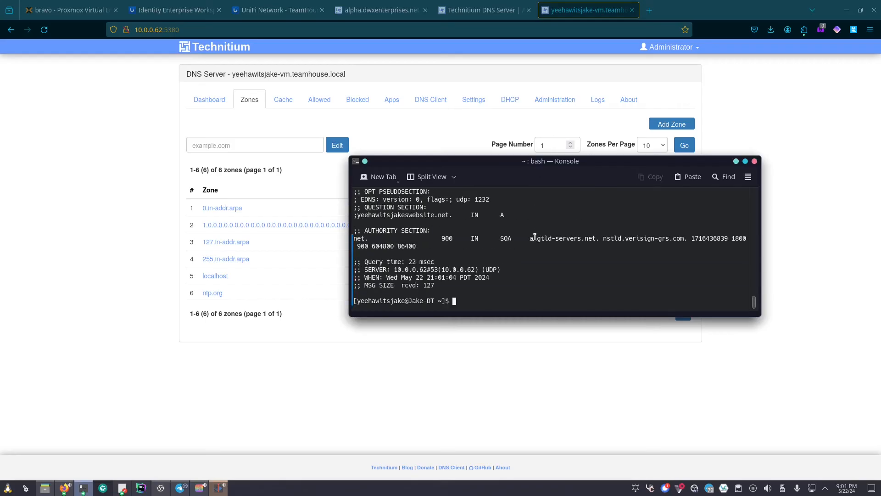
drag(534, 162, 569, 0)
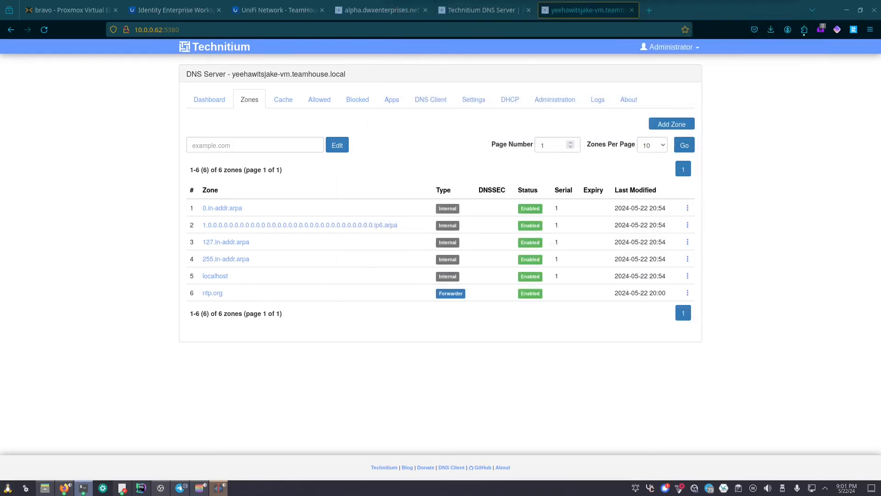
- Add a Primary Zone named yeehawitsjakeswebsite.net
click(673, 123)
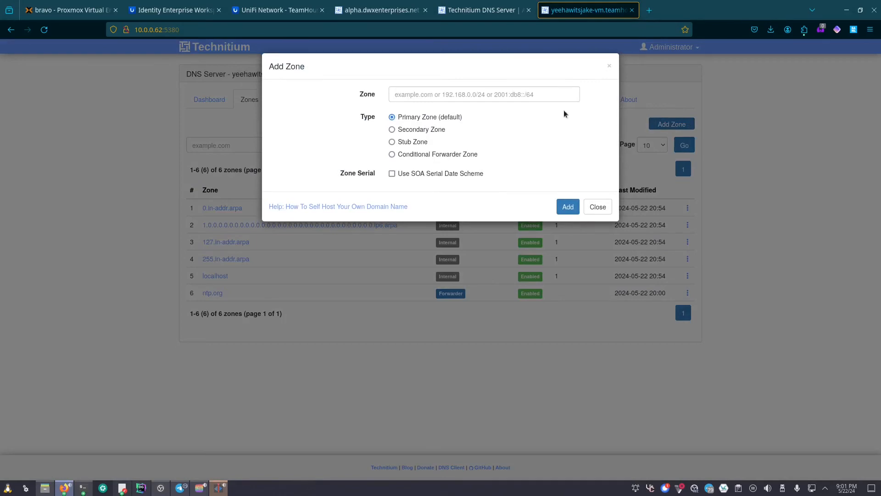
text(yeehawits)
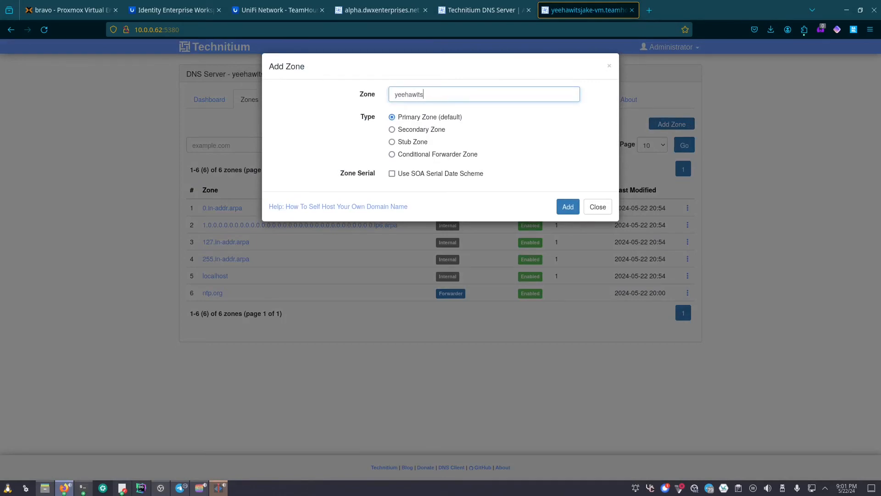
text(jakeswebsite.net)
click(568, 216)
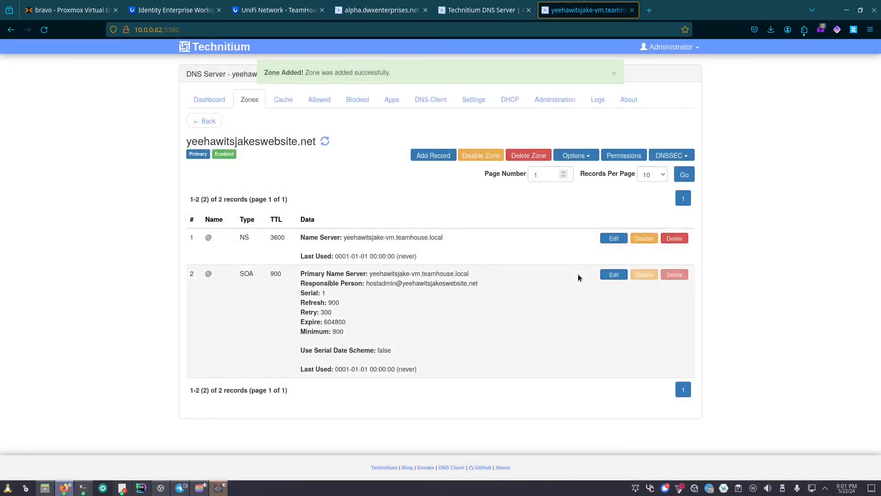
- Add an A record named @ pointing to 10.100.0.157, save it, and reload the console
click(436, 157)
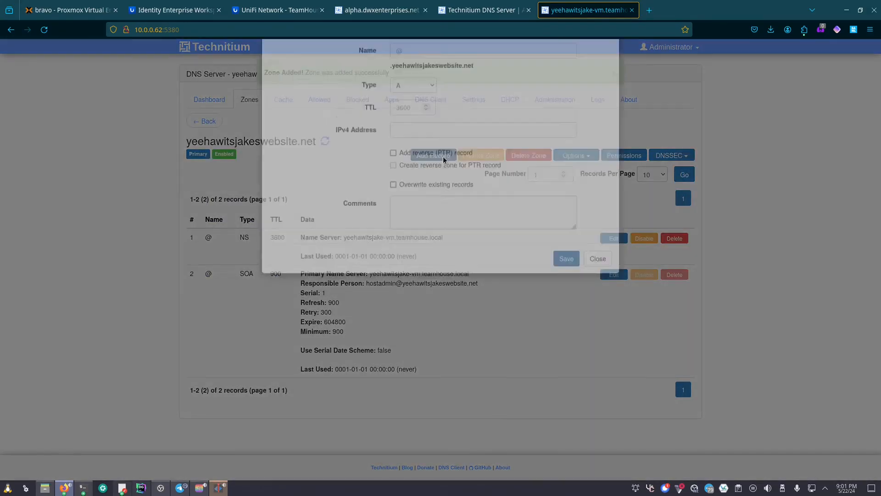
click(415, 94)
text(@)
drag(392, 109, 472, 111)
click(436, 173)
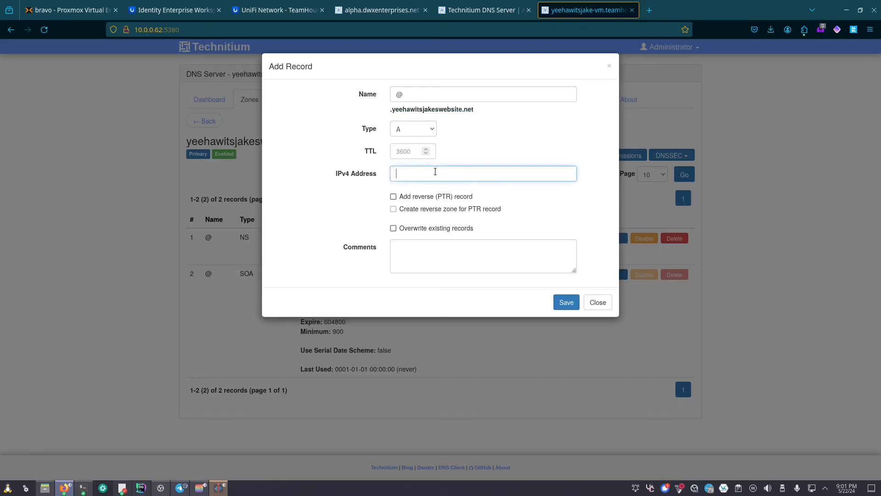
text(10.100.0.157)
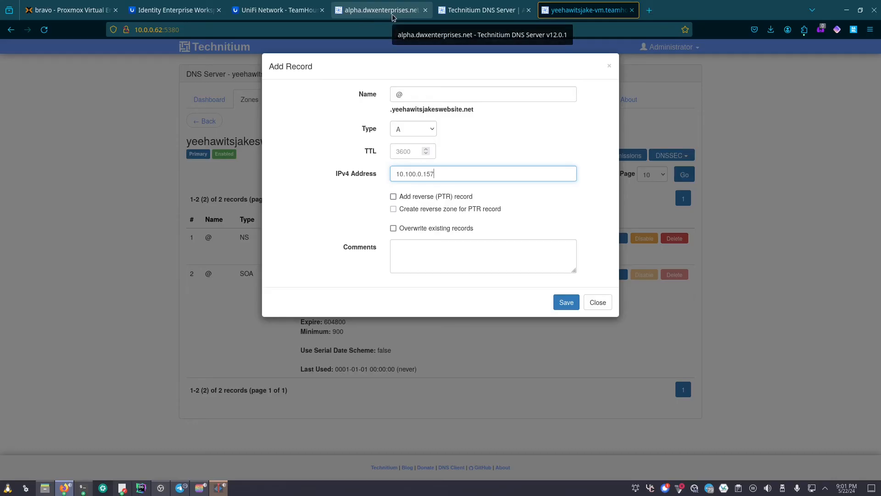
click(564, 300)
key(F5)
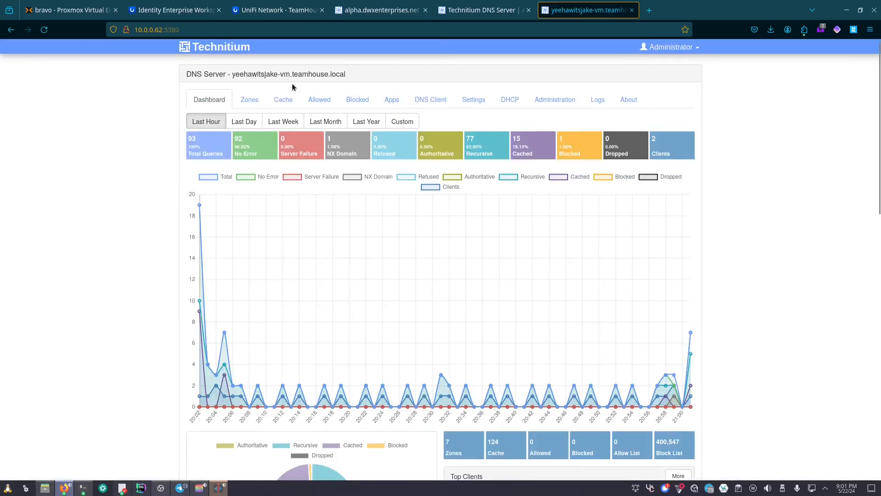
- Open the yeehawitsjakeswebsite.net zone's record list from Zones
click(251, 99)
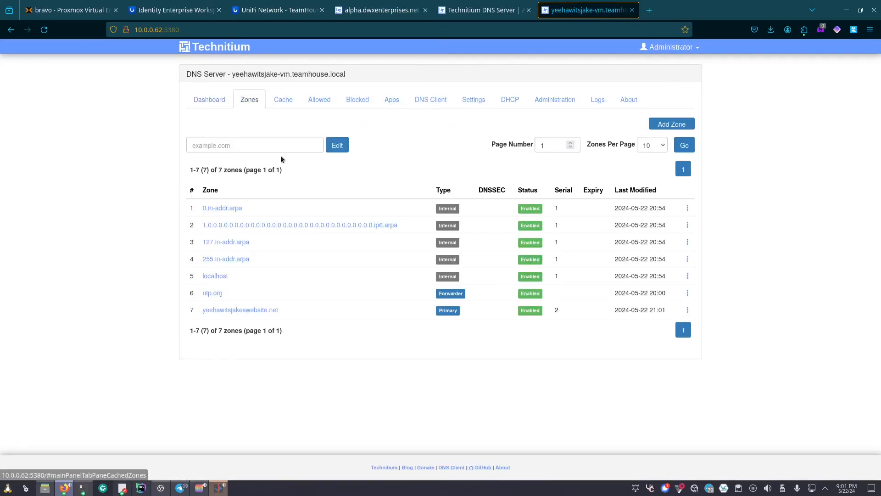
click(207, 310)
scroll(372, 203, down, 1)
scroll(373, 204, up, 1)
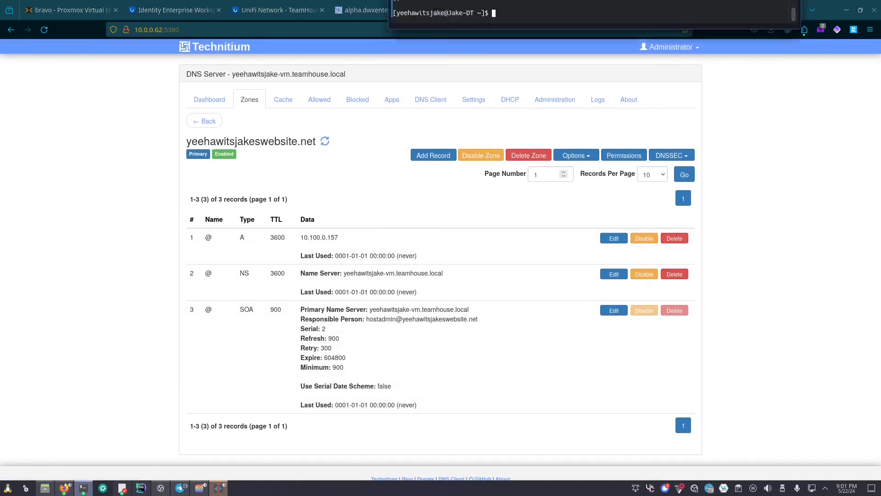
- Rerun the dig in Konsole, see 10.100.0.157 answered, then move the terminal away
drag(519, 0, 490, 196)
key(Up)
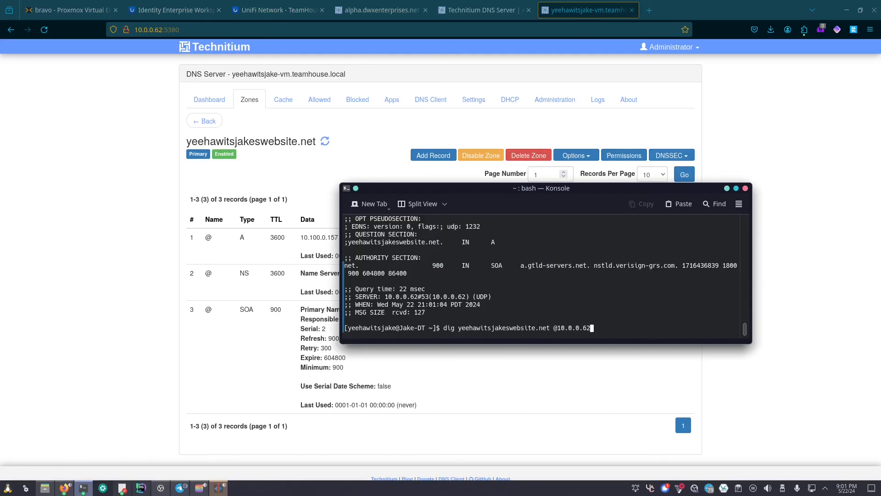
key(Return)
drag(522, 272, 573, 271)
click(431, 272)
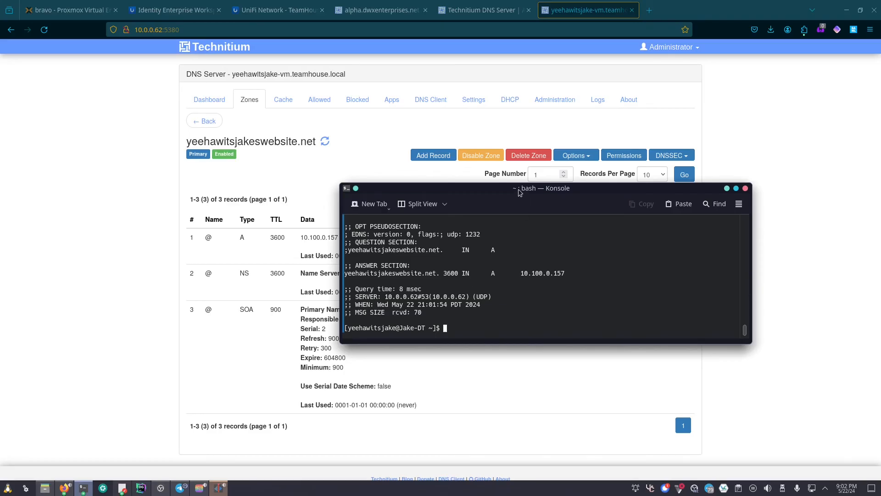
drag(518, 189, 572, 1)
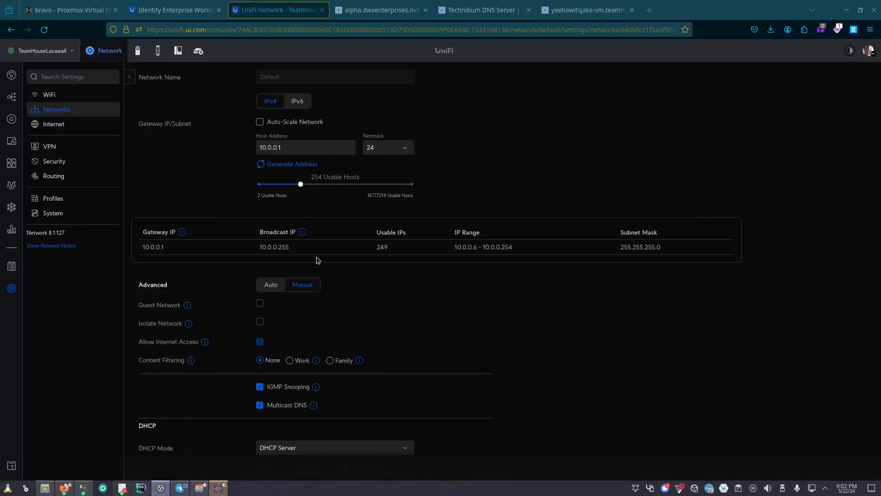
- Expand the Default network's DHCP options and check DNS Server 10.100.0.157 with Auto off
scroll(310, 365, down, 2)
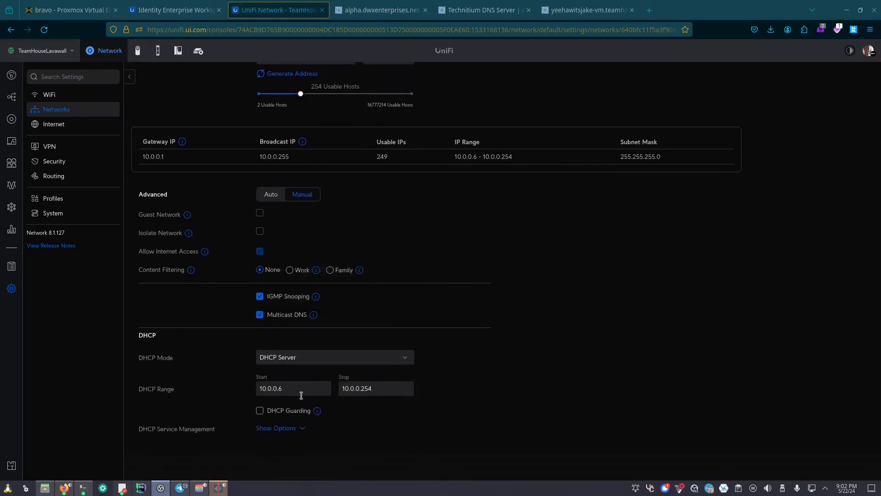
click(282, 429)
scroll(261, 435, down, 5)
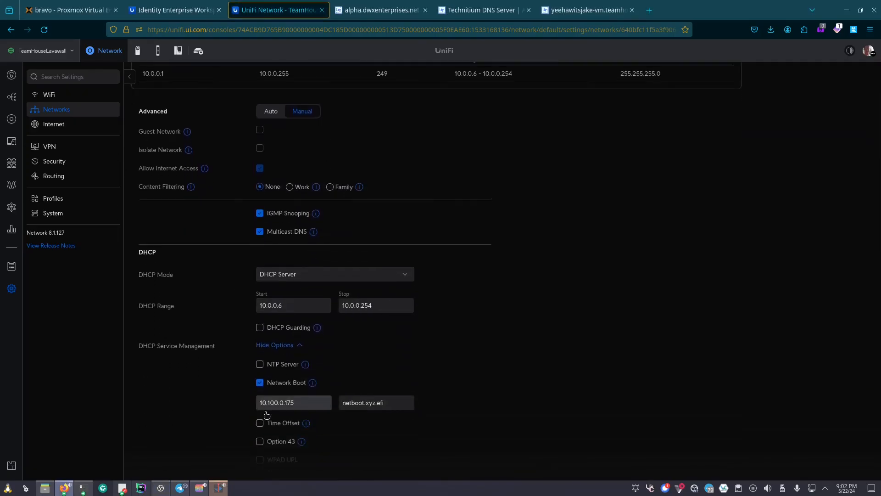
scroll(385, 286, down, 2)
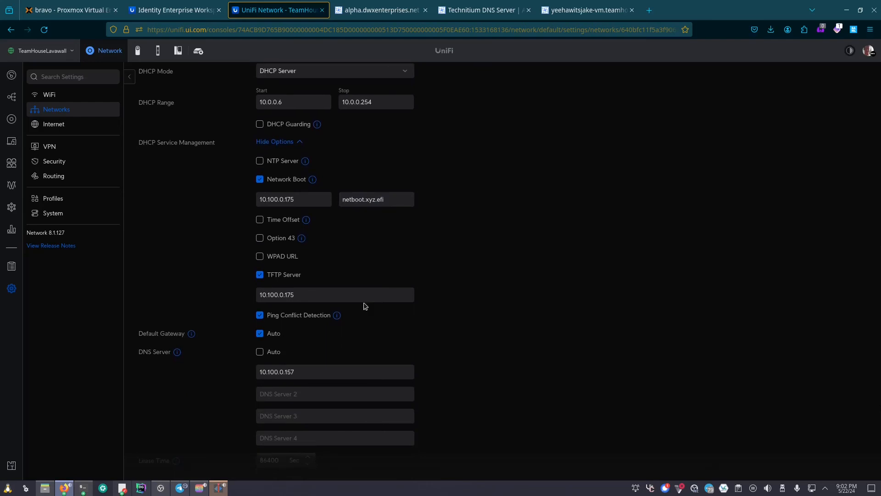
scroll(321, 307, down, 2)
mouse_move(181, 271)
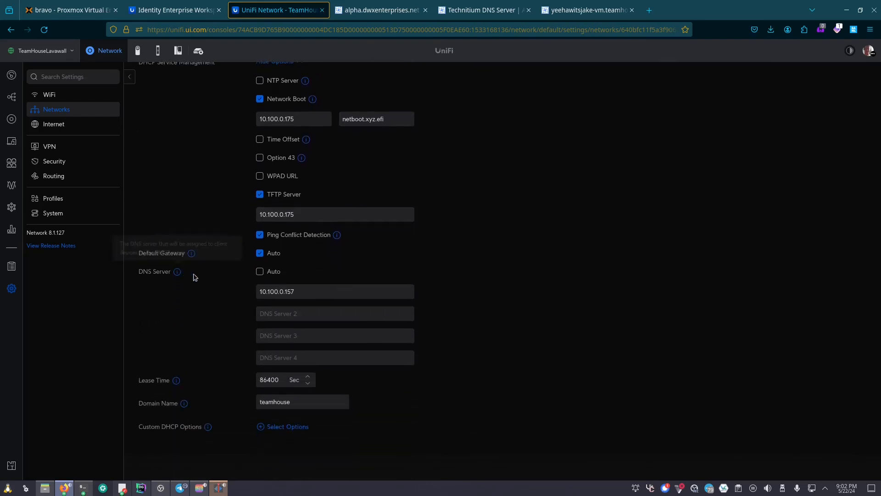
drag(323, 292, 258, 293)
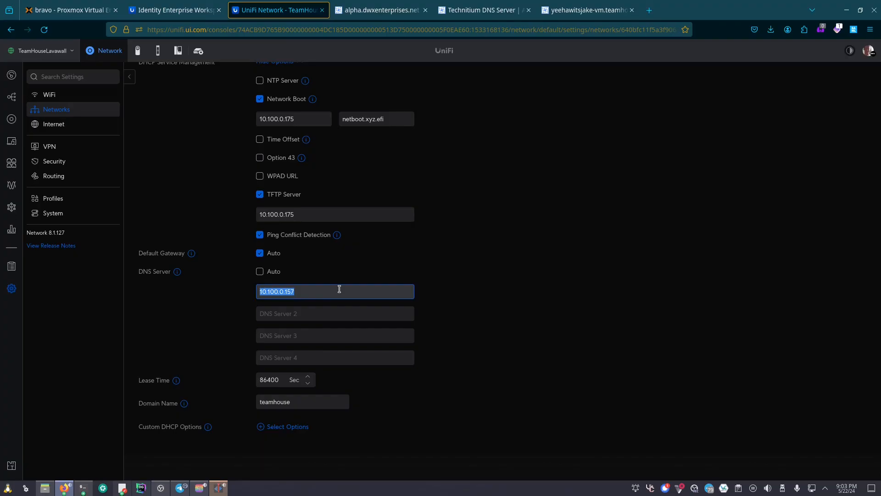
click(449, 269)
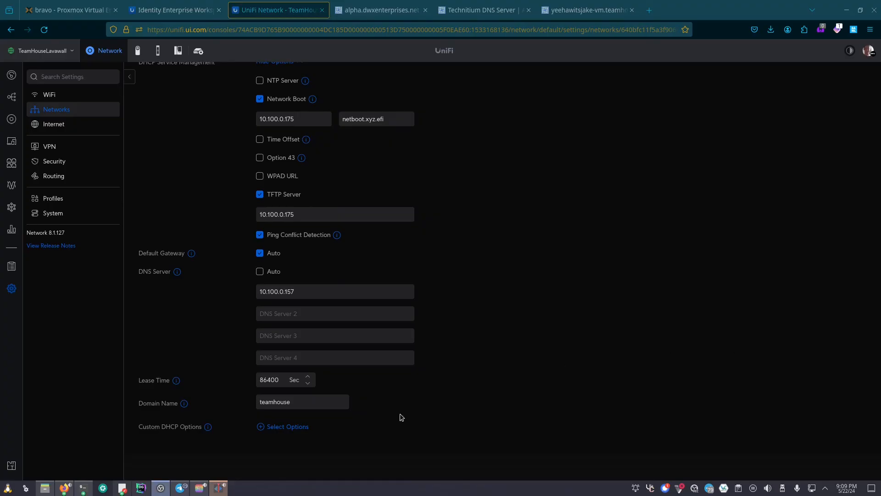
- In the terminal, start a root shell with doas bash and enter the password
click(78, 490)
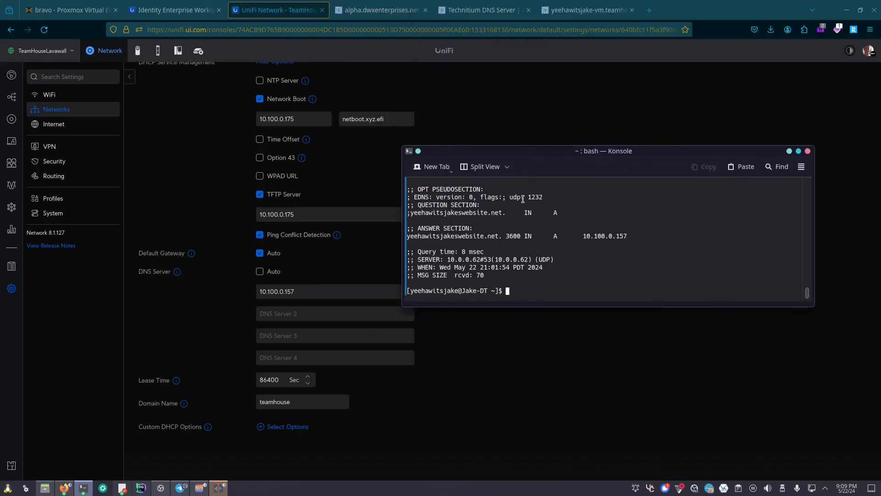
text(doas bash)
key(Return)
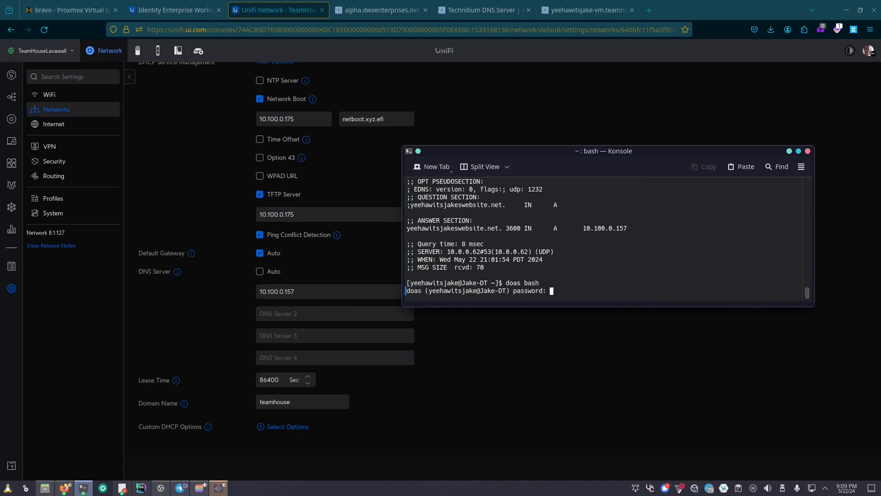
key(Return)
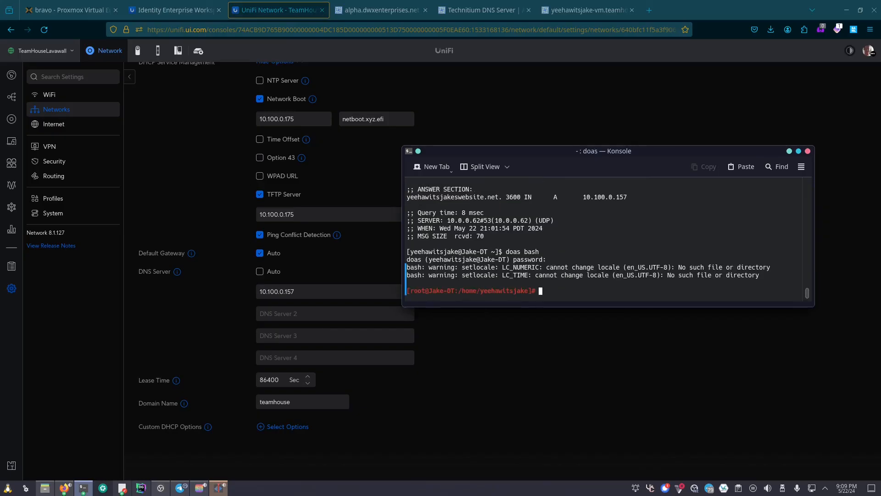
- Open /etc/resolv.conf in nano, confirm nameserver 10.100.0.157, and exit without changes
text(nano /etc/resolv.conf)
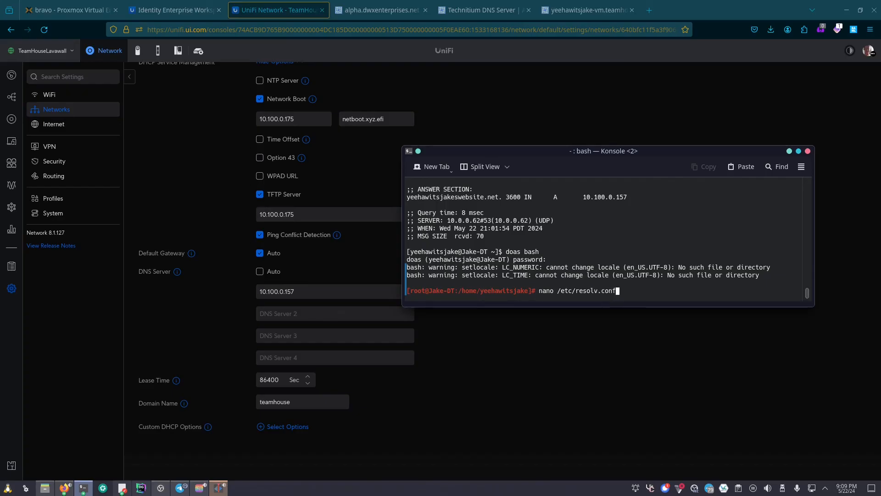
key(Return)
key(Down)
key(Down)
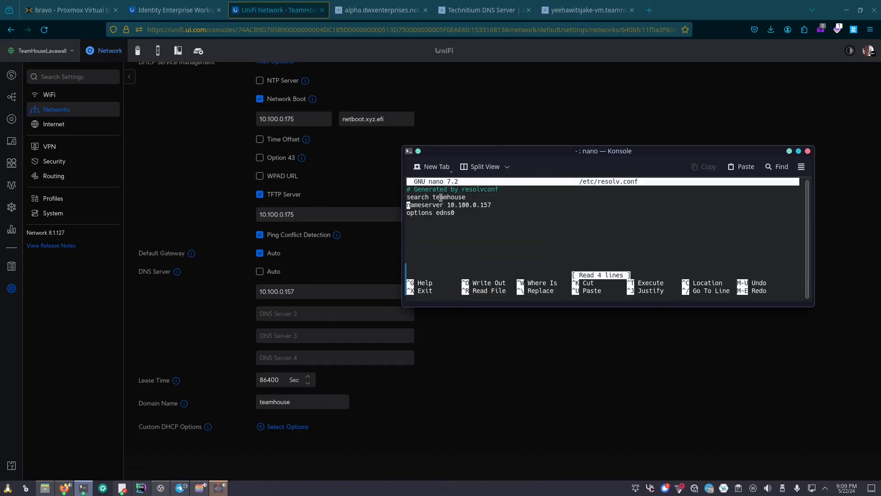
drag(447, 204, 493, 205)
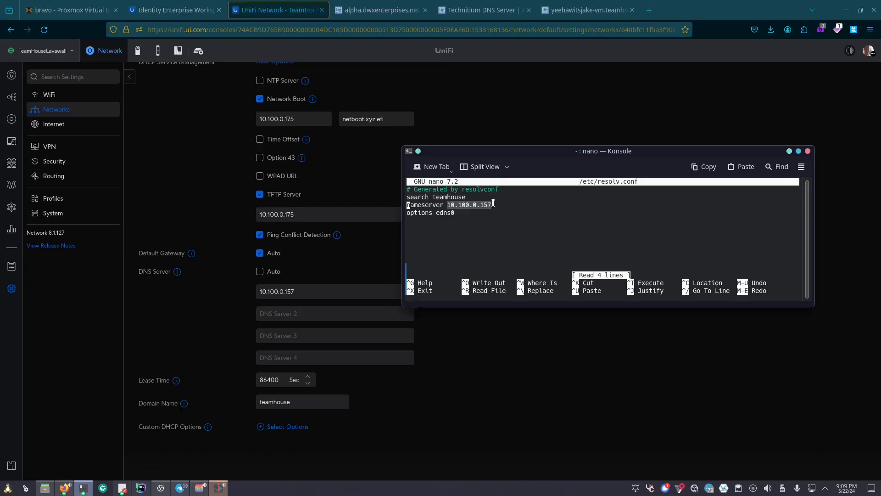
click(458, 211)
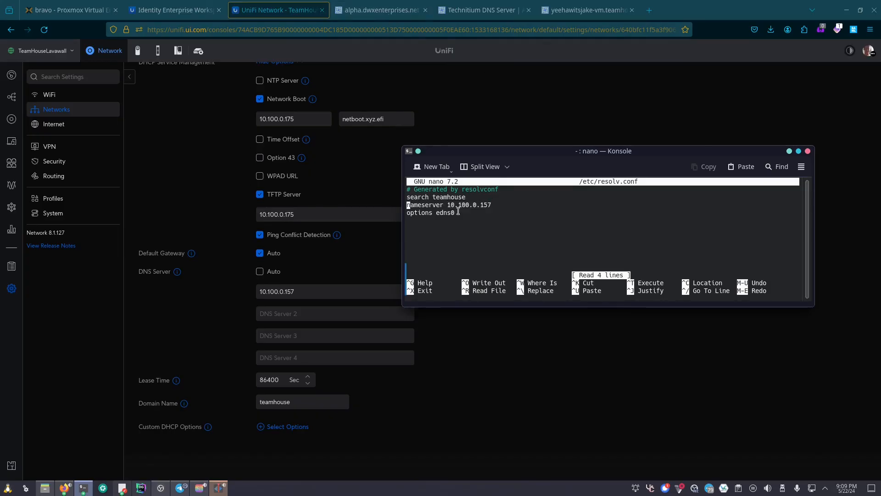
key(ctrl+x)
click(498, 124)
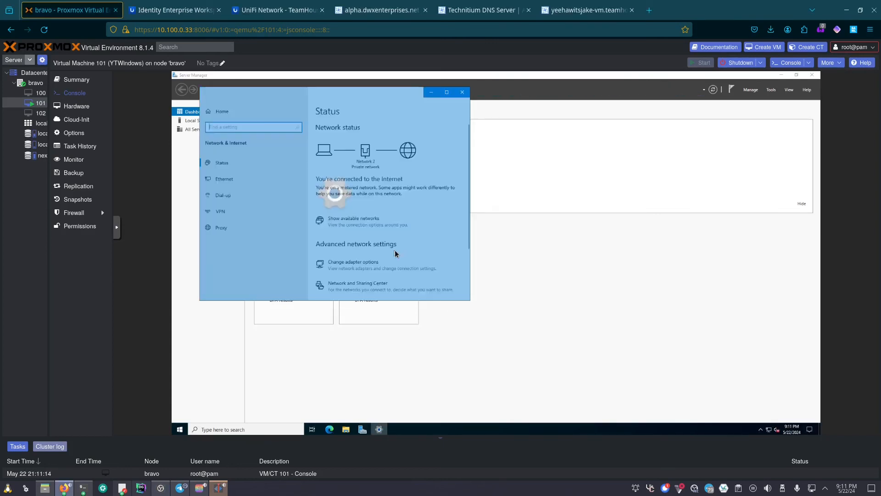
- Open the IPv4 properties of the Windows VM's Ethernet adapter
click(370, 266)
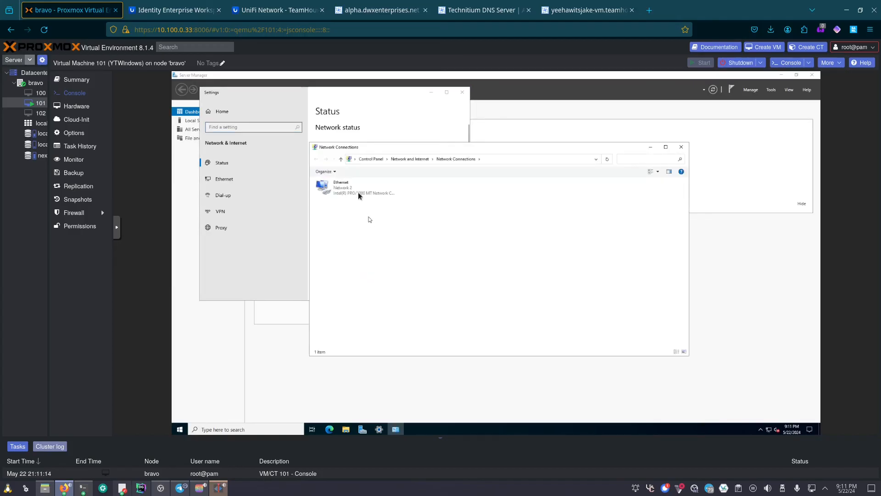
right_click(373, 189)
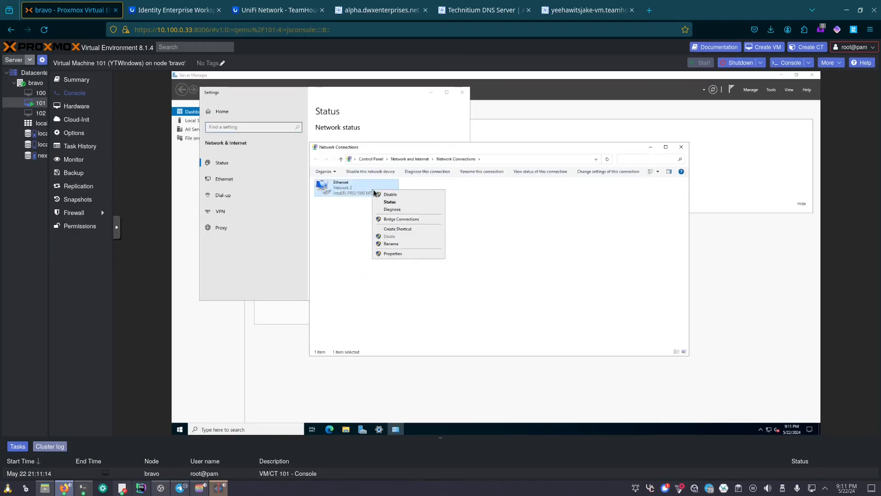
click(390, 254)
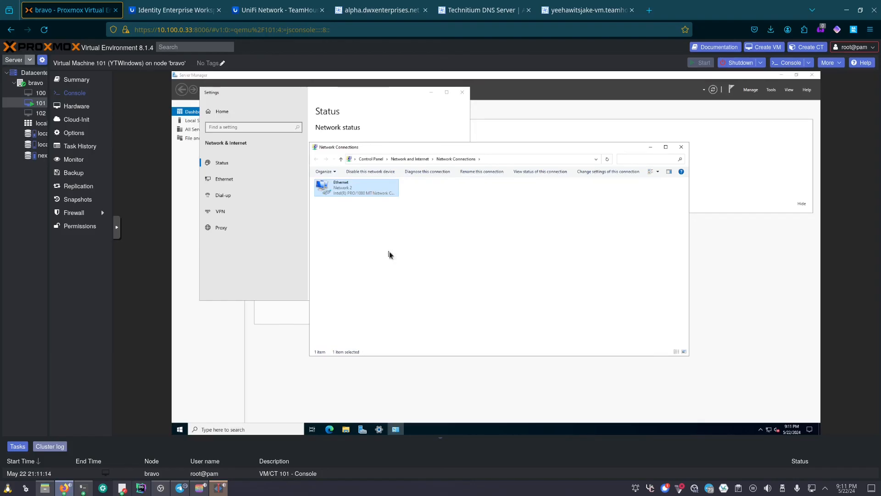
click(389, 249)
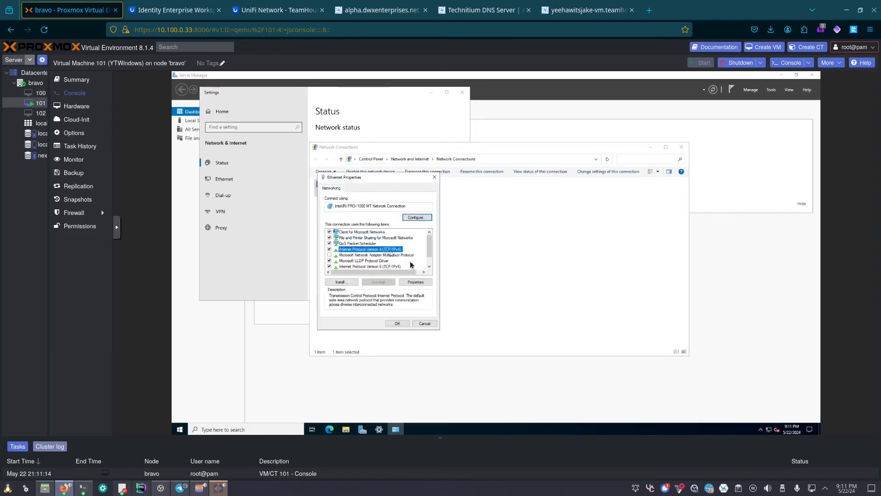
click(415, 282)
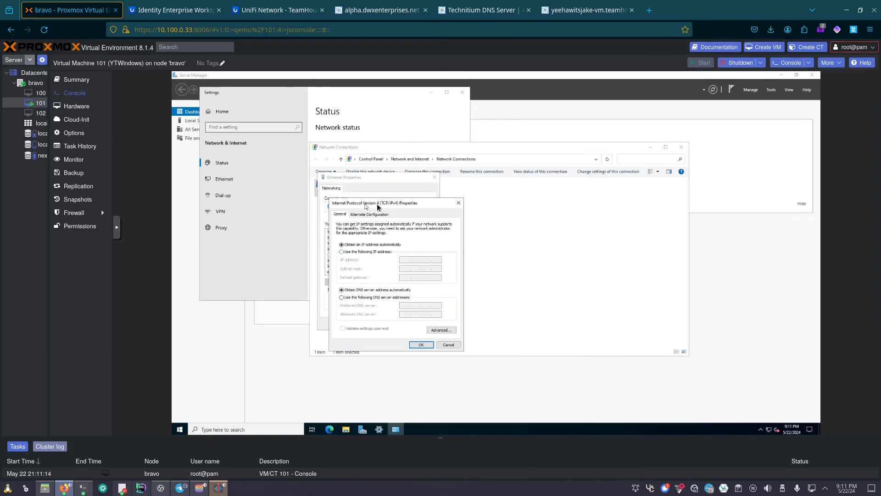
drag(377, 205, 433, 210)
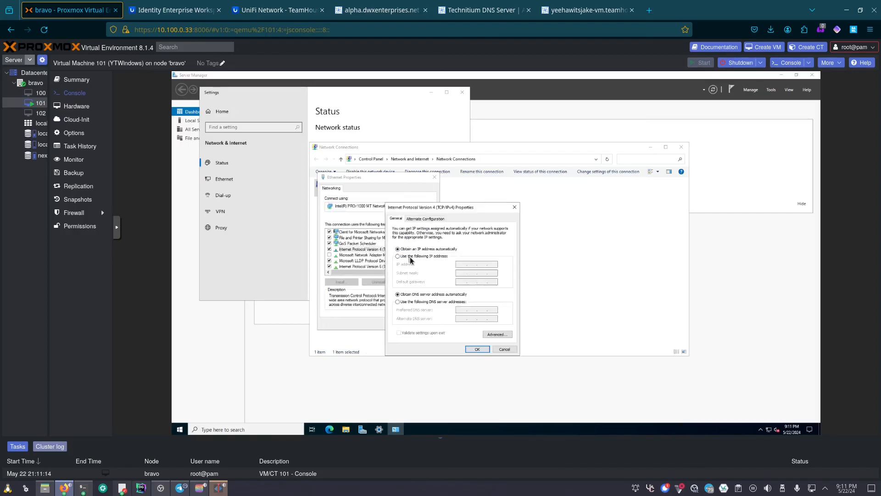
- Set the preferred DNS server to 10.100.0.157, save, and close the adapter properties
click(422, 303)
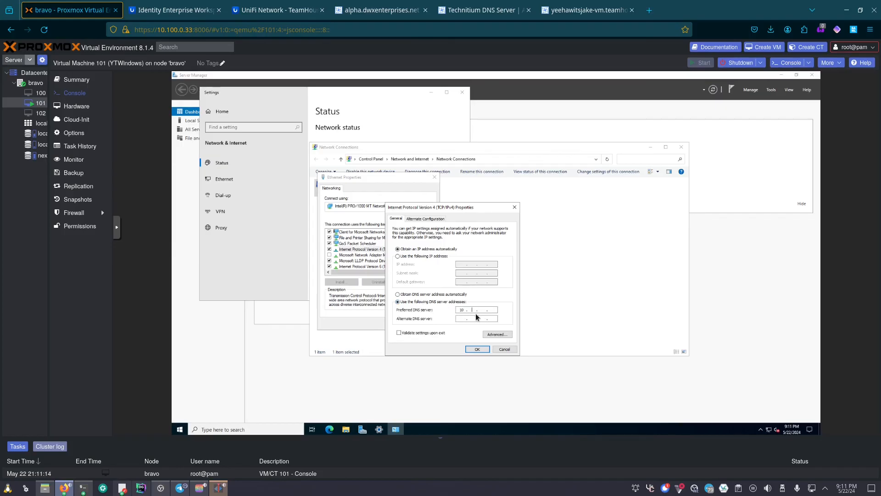
text(157)
click(477, 350)
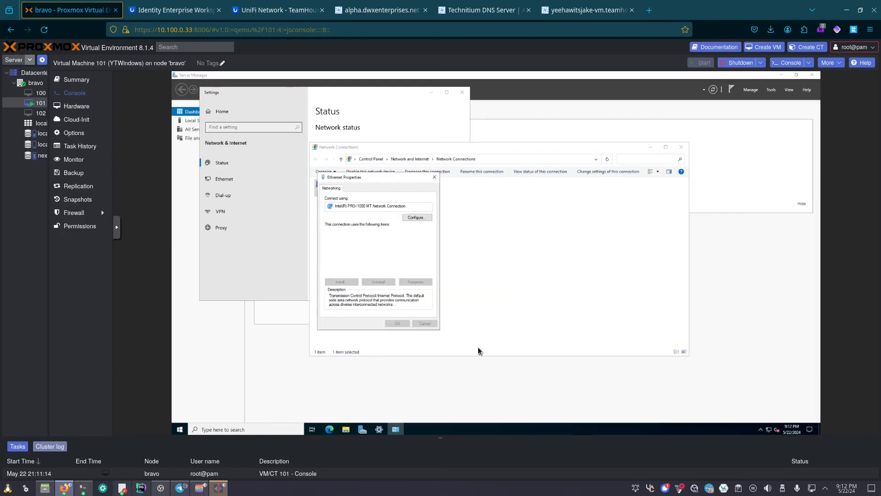
click(435, 177)
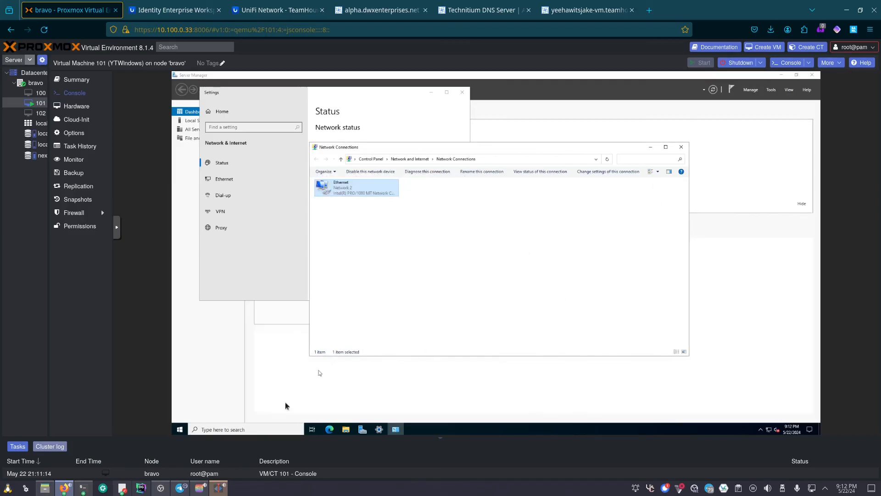
click(178, 429)
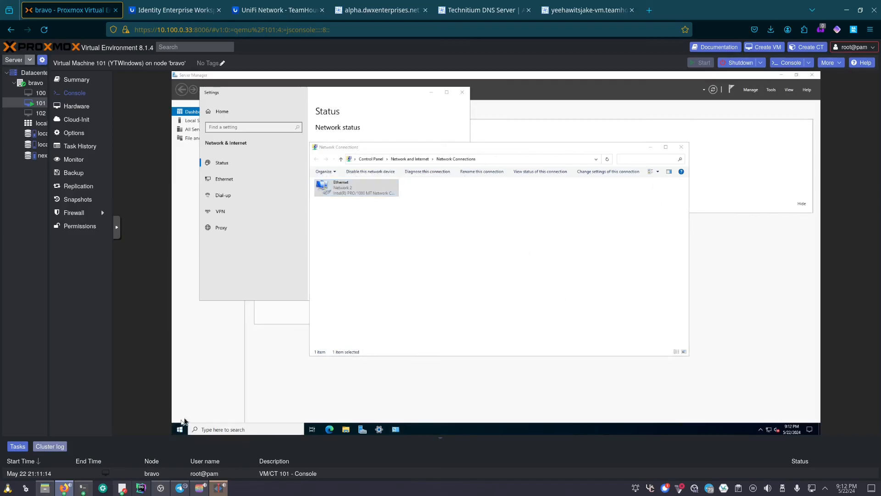
right_click(178, 429)
- In an admin PowerShell, run nslookup e621.net and confirm server 10.100.0.157 answers
click(207, 328)
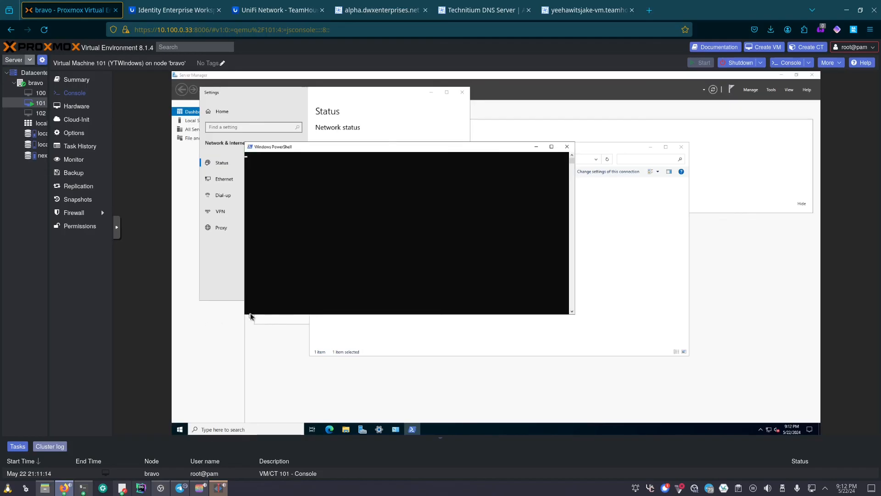
click(360, 249)
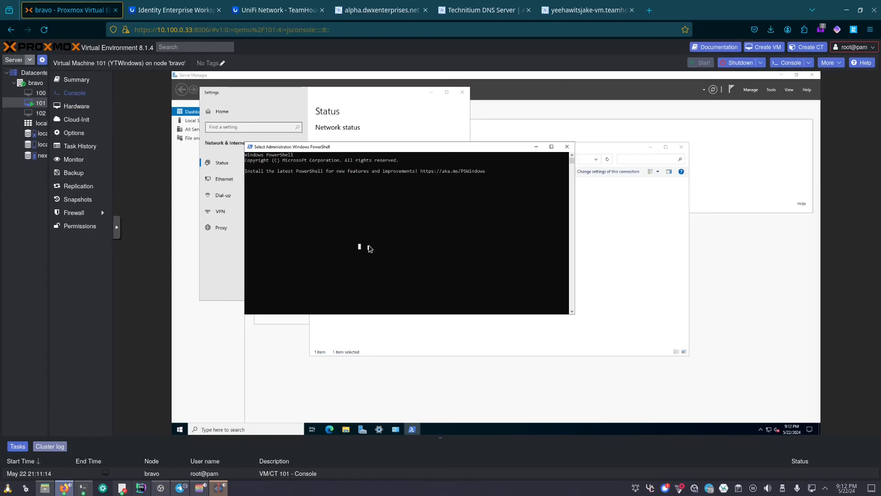
key(Return)
key(Return)
text(nslookup e621.net)
key(Return)
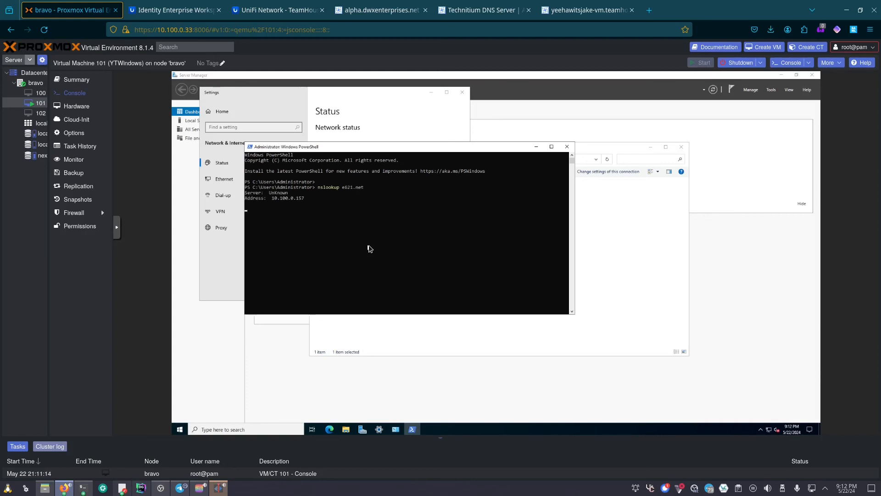
drag(305, 199, 270, 198)
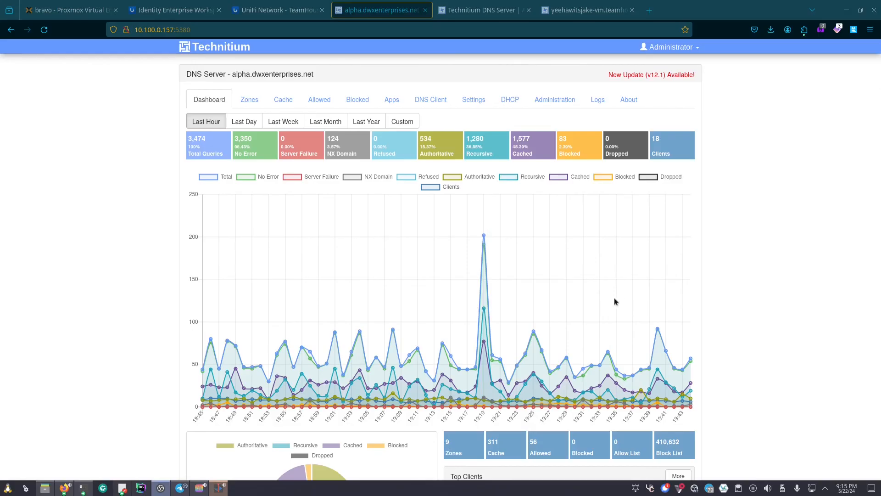
- Scroll the Technitium dashboard down to the Top Clients table
scroll(617, 296, down, 3)
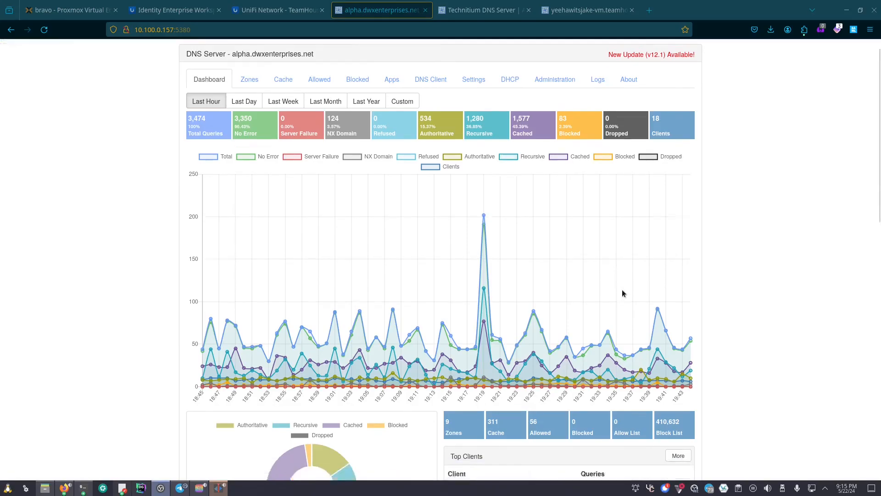